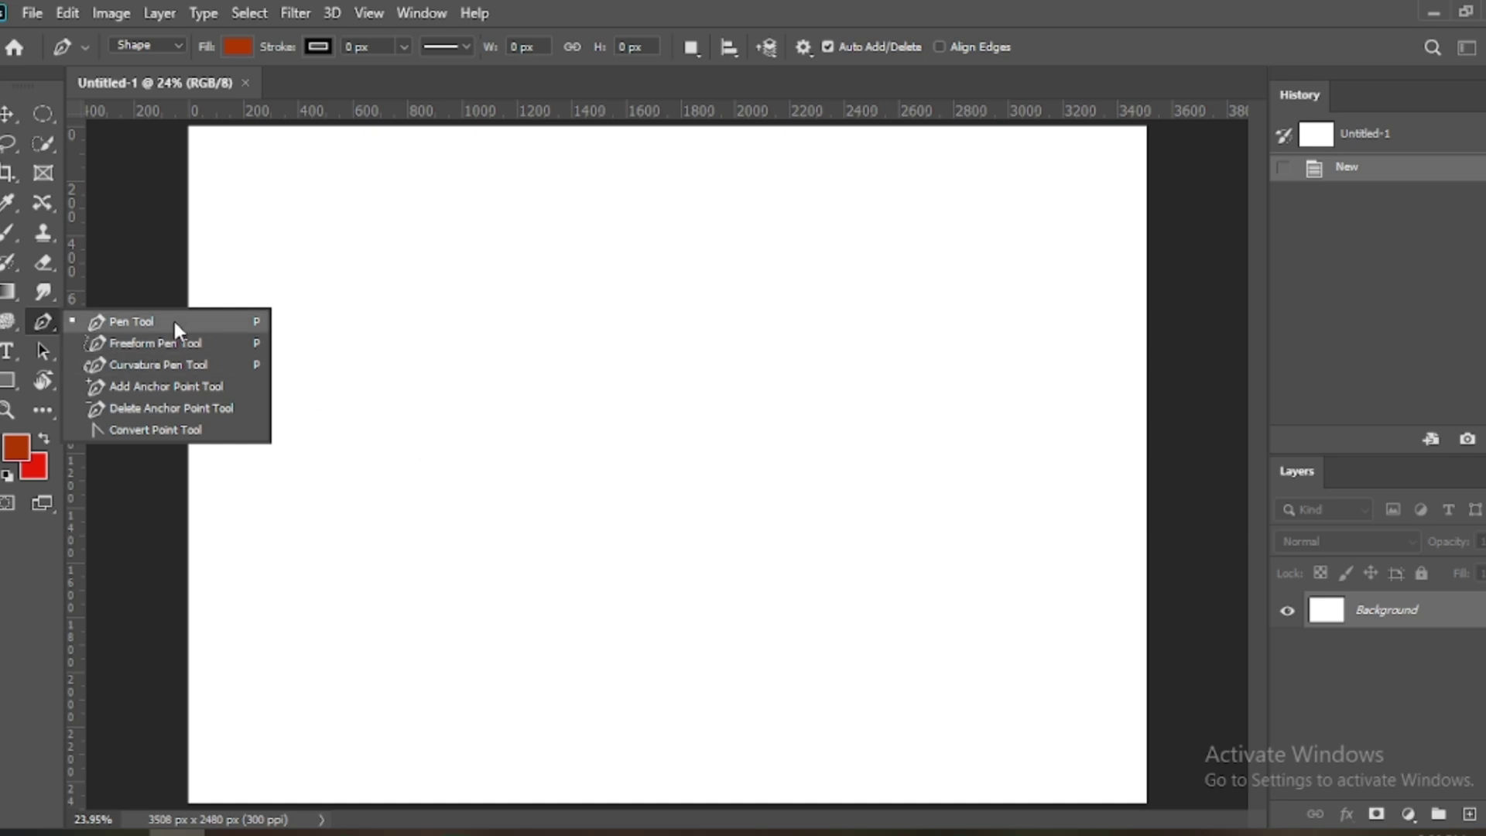
Step: Switch to Chrome and examine the wave and curved-edge designs in the Freepik Shapes results
{"action": "mouse_move", "coordinate": [343, 832]}
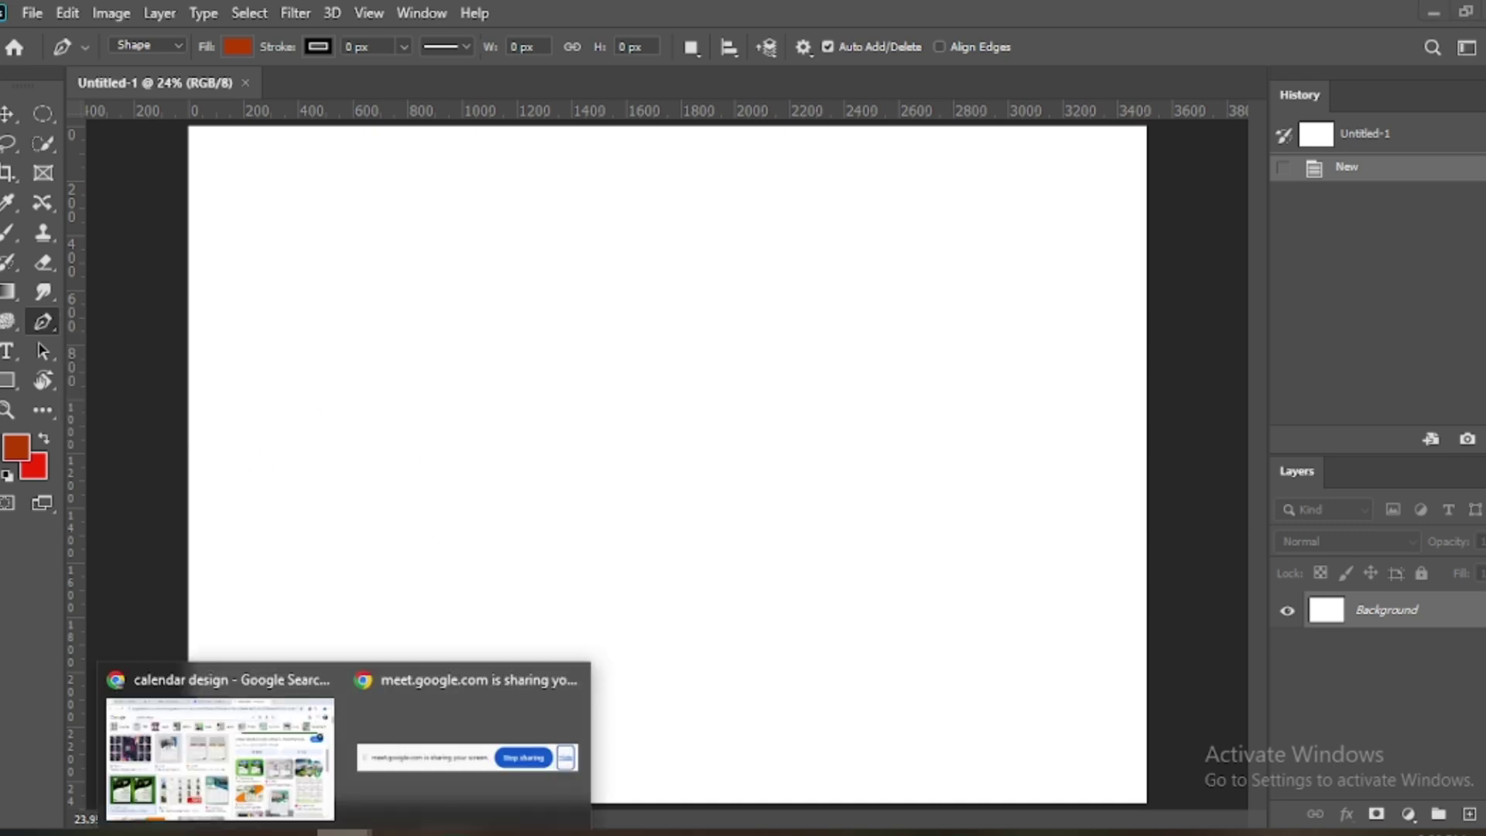
{"action": "left_click", "coordinate": [216, 661]}
{"action": "scroll", "coordinate": [186, 604], "scroll_direction": "up", "scroll_amount": 2}
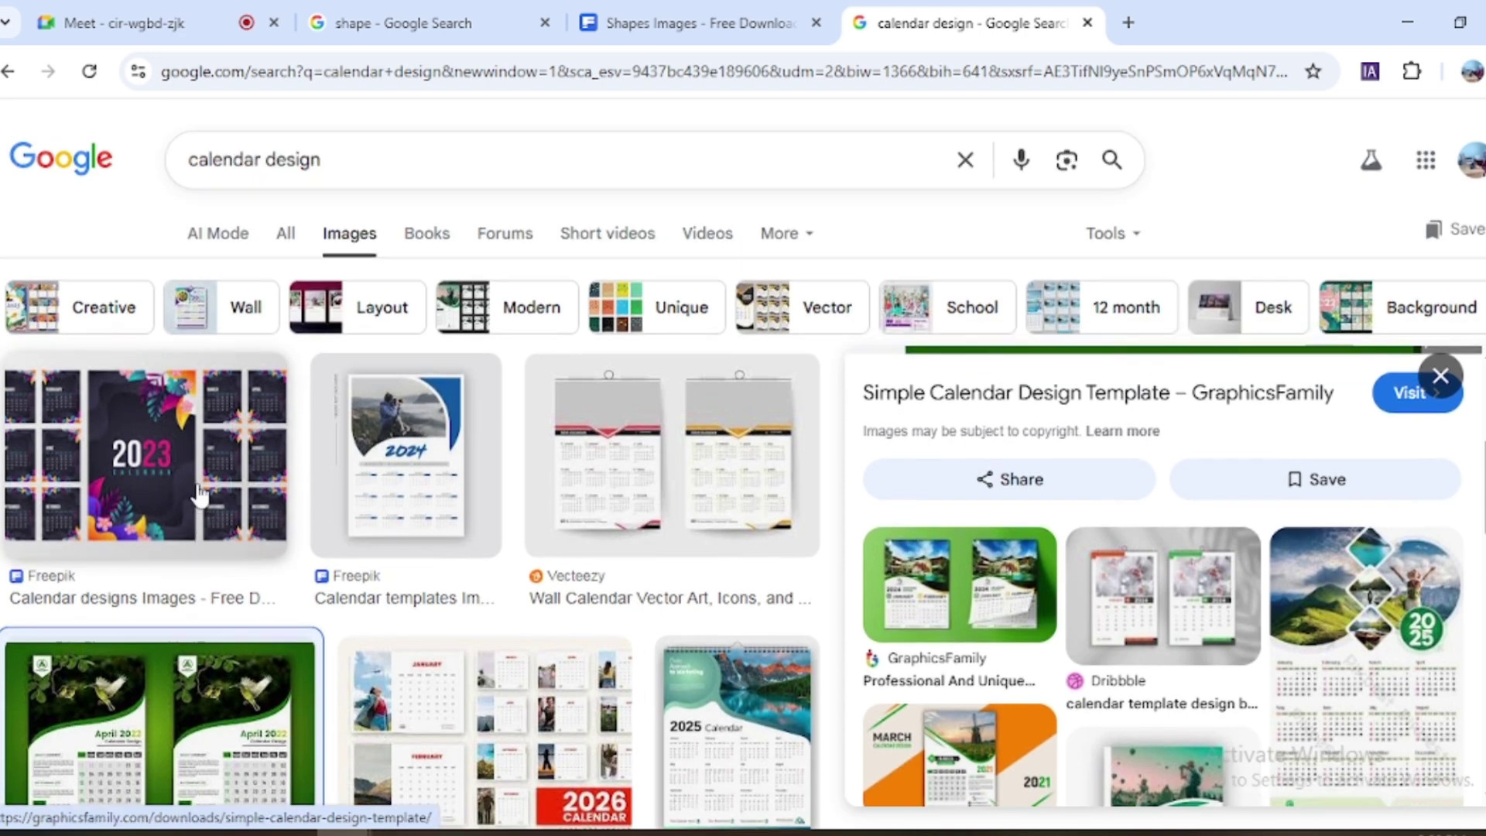
{"action": "left_click", "coordinate": [669, 25]}
{"action": "scroll", "coordinate": [668, 503], "scroll_direction": "down", "scroll_amount": 5}
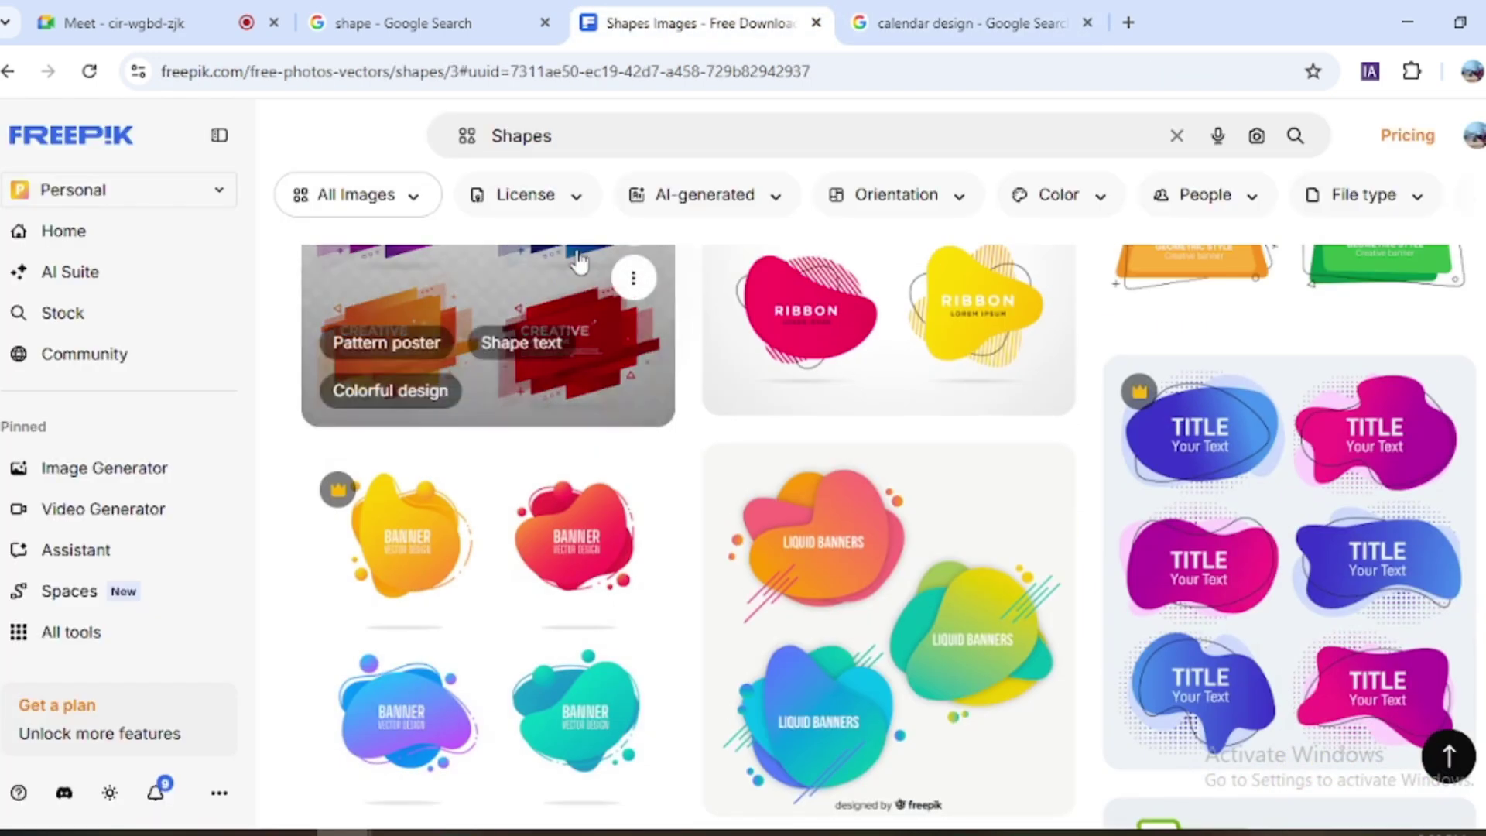
{"action": "scroll", "coordinate": [1432, 465], "scroll_direction": "down", "scroll_amount": 5}
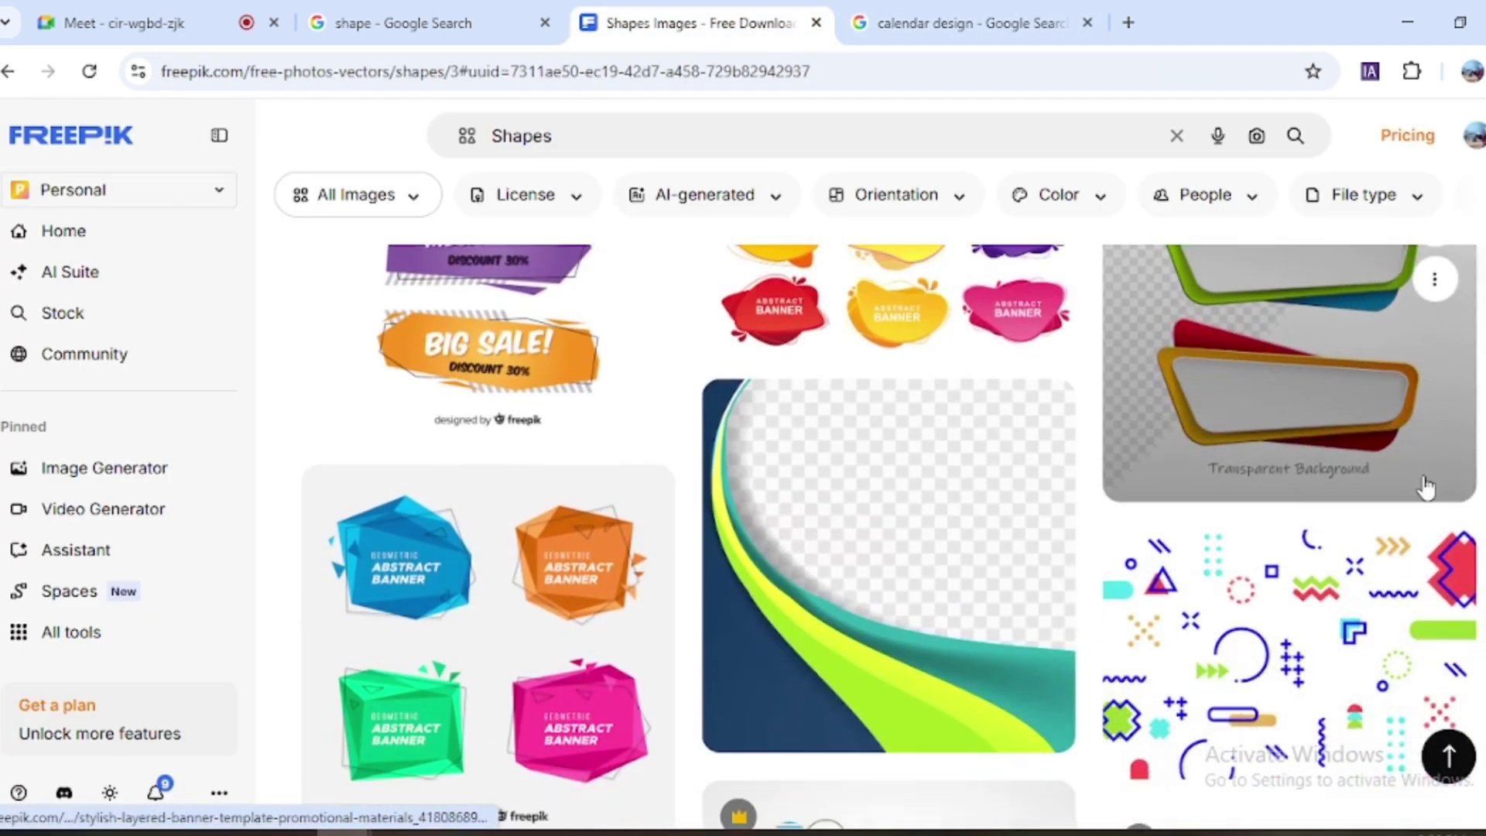
{"action": "scroll", "coordinate": [755, 287], "scroll_direction": "up", "scroll_amount": 1}
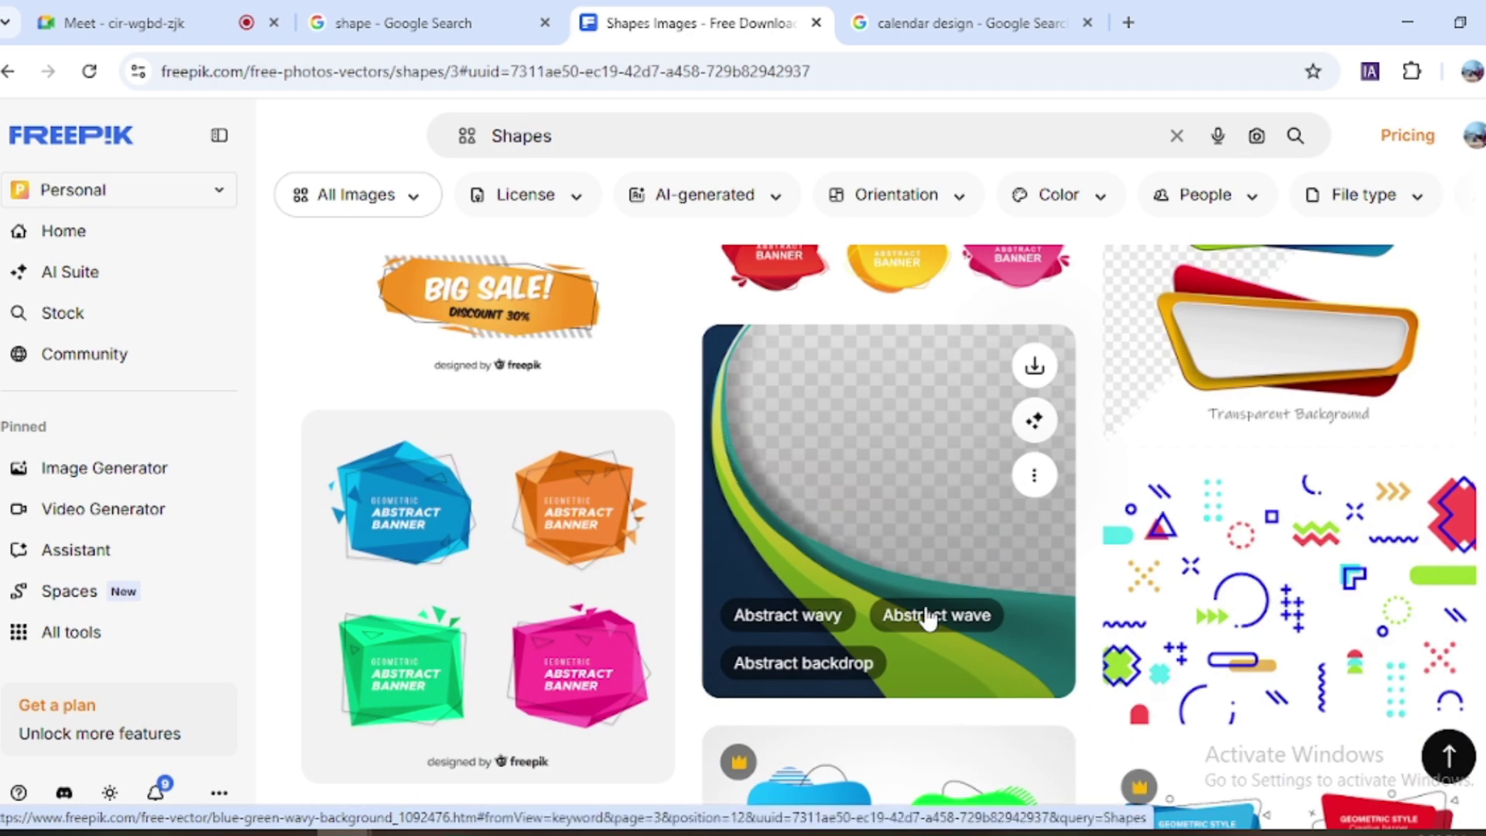
{"action": "mouse_move", "coordinate": [978, 653]}
{"action": "scroll", "coordinate": [949, 586], "scroll_direction": "up", "scroll_amount": 10}
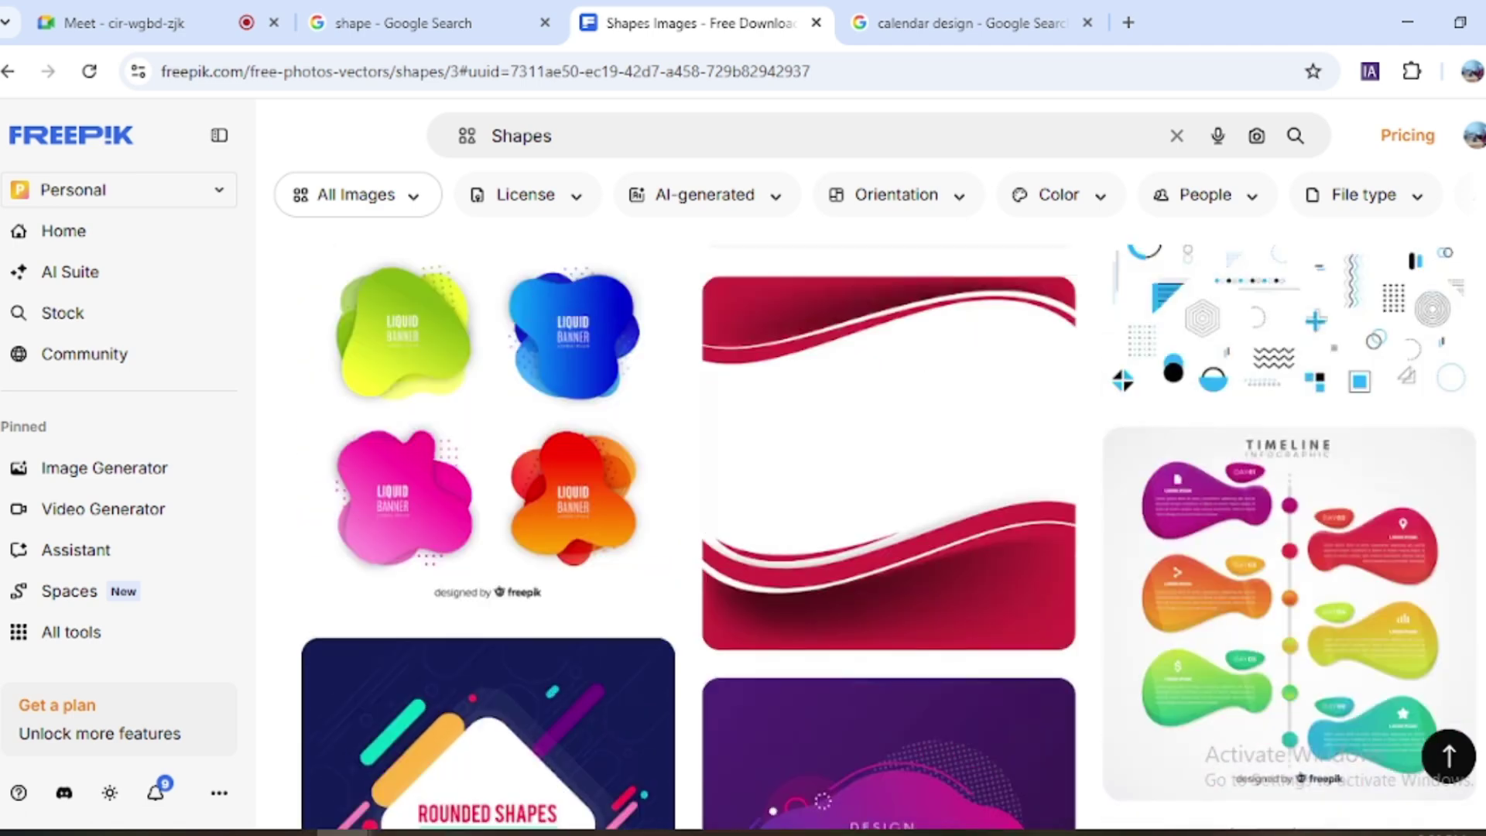
{"action": "scroll", "coordinate": [852, 542], "scroll_direction": "up", "scroll_amount": 3}
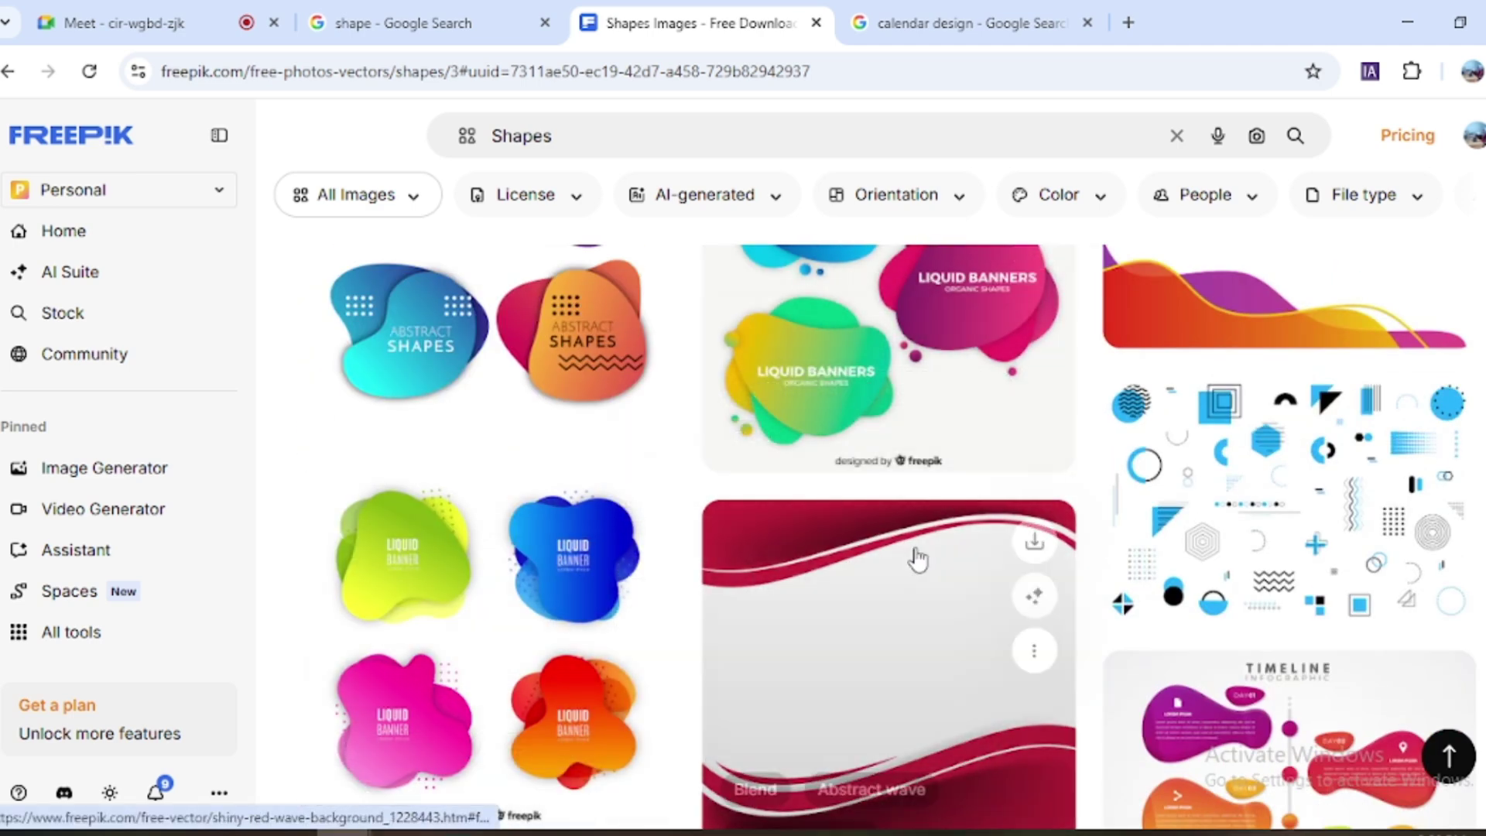
Step: View the notebook cover design image results, previewing the Creative Fabrica cover with wavy colored bands
{"action": "left_click", "coordinate": [967, 23]}
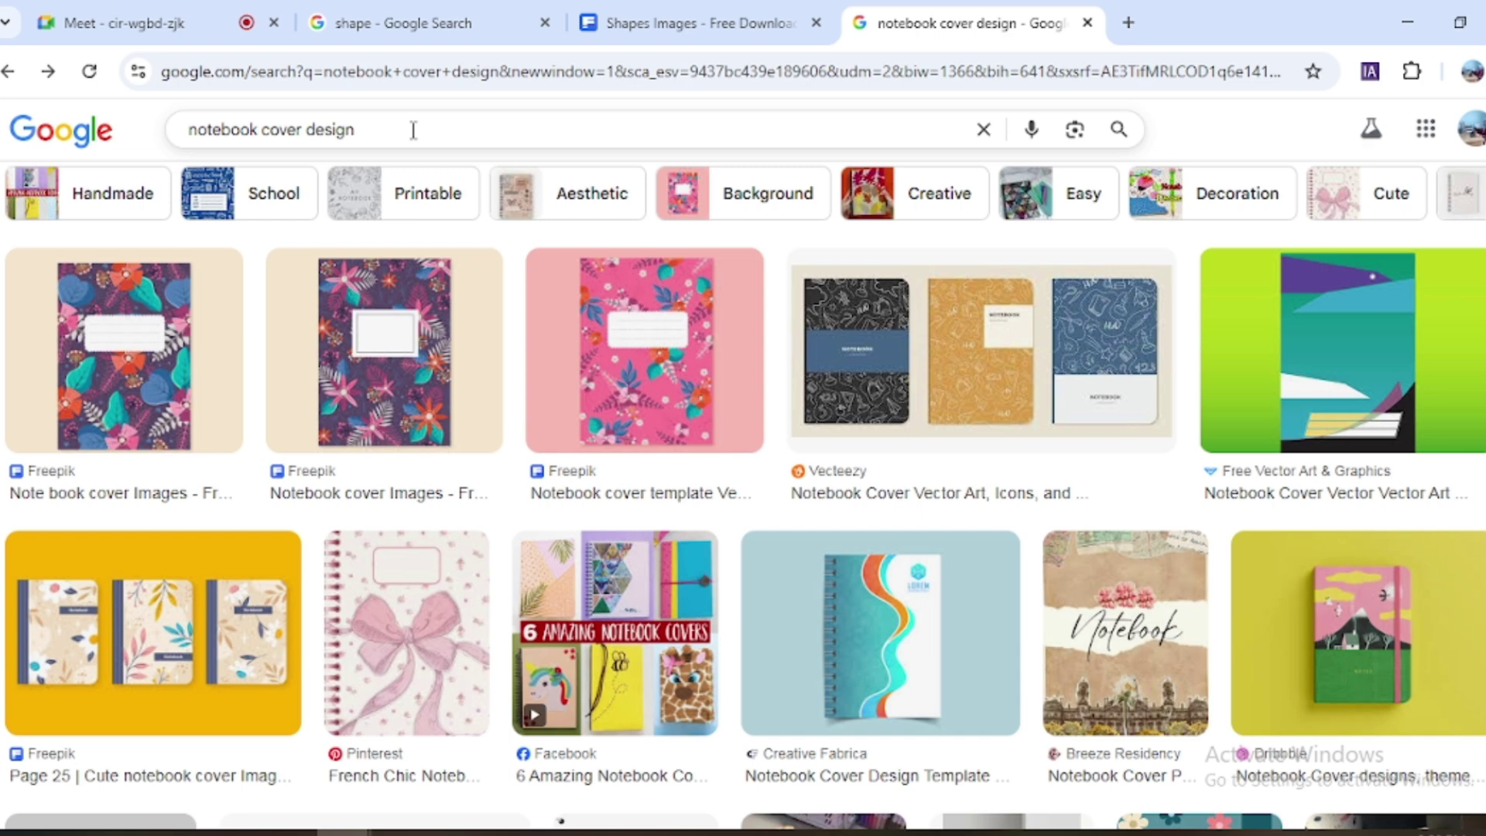
{"action": "left_click", "coordinate": [914, 579]}
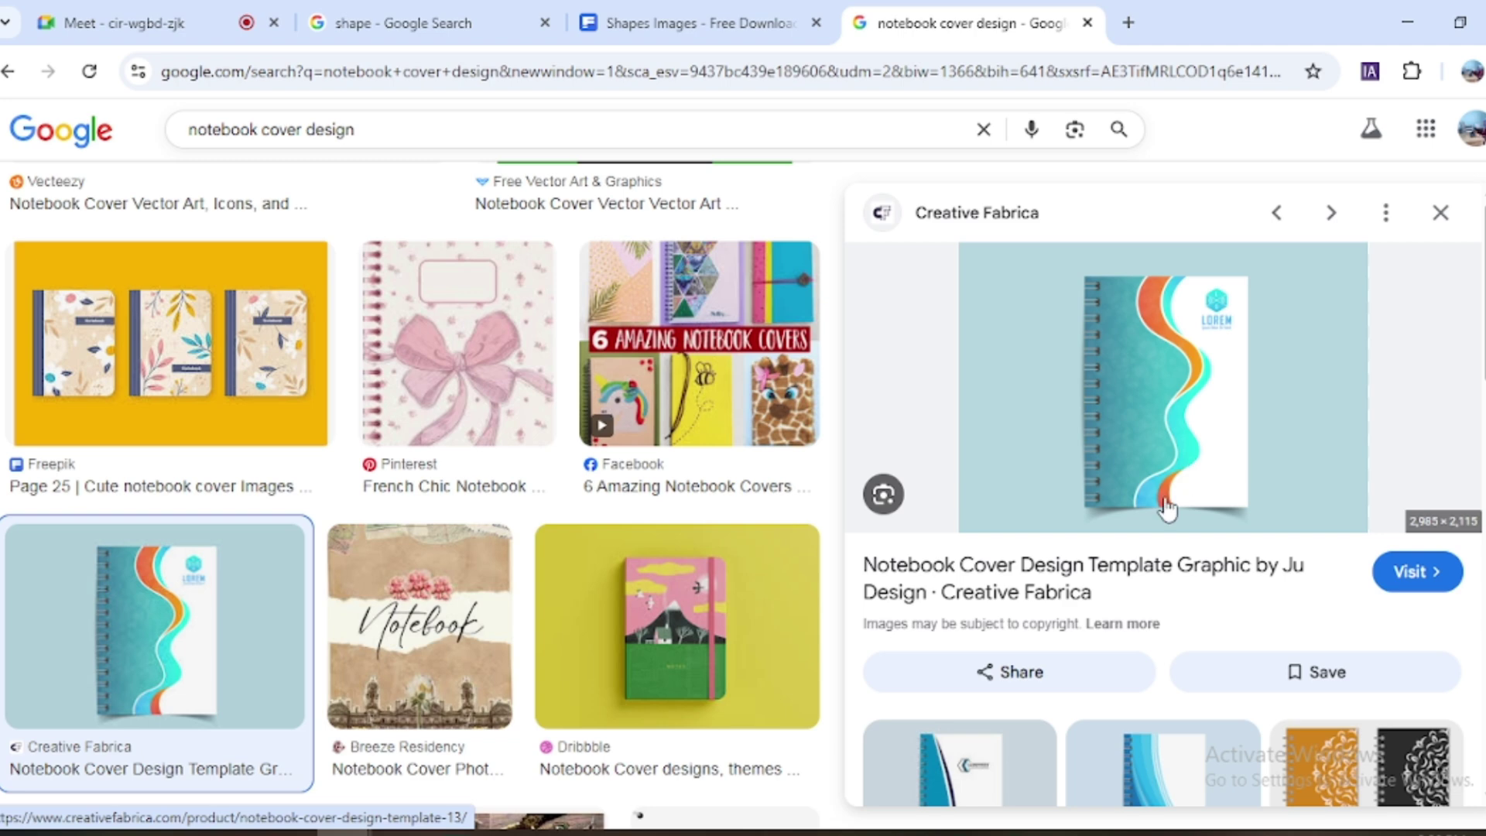
{"action": "left_click", "coordinate": [7, 73]}
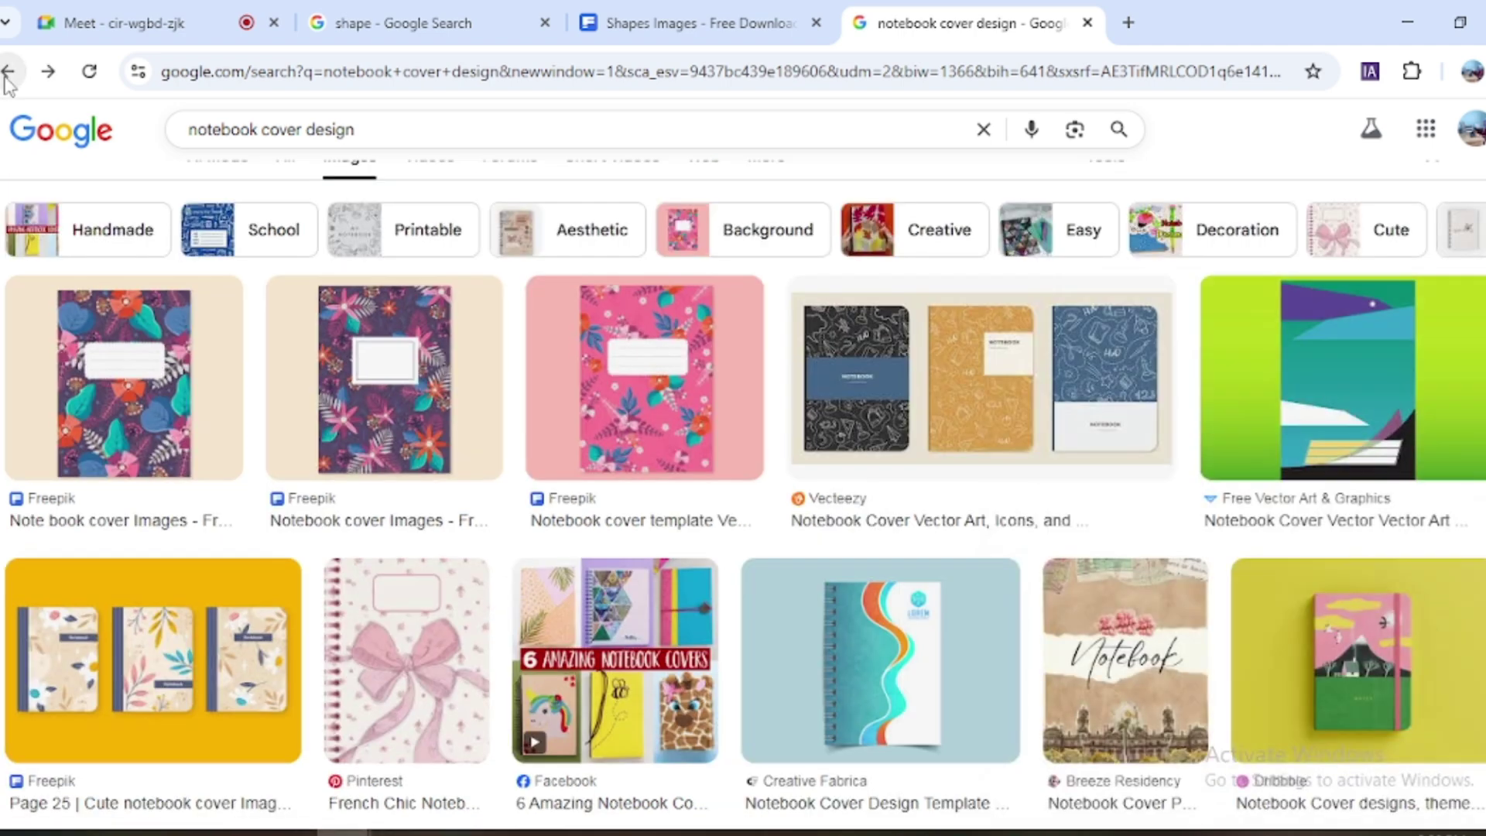
Step: Return to the book cover image results and examine the curved shapes in the blue-and-orange cover and its related designs
{"action": "left_click", "coordinate": [7, 74]}
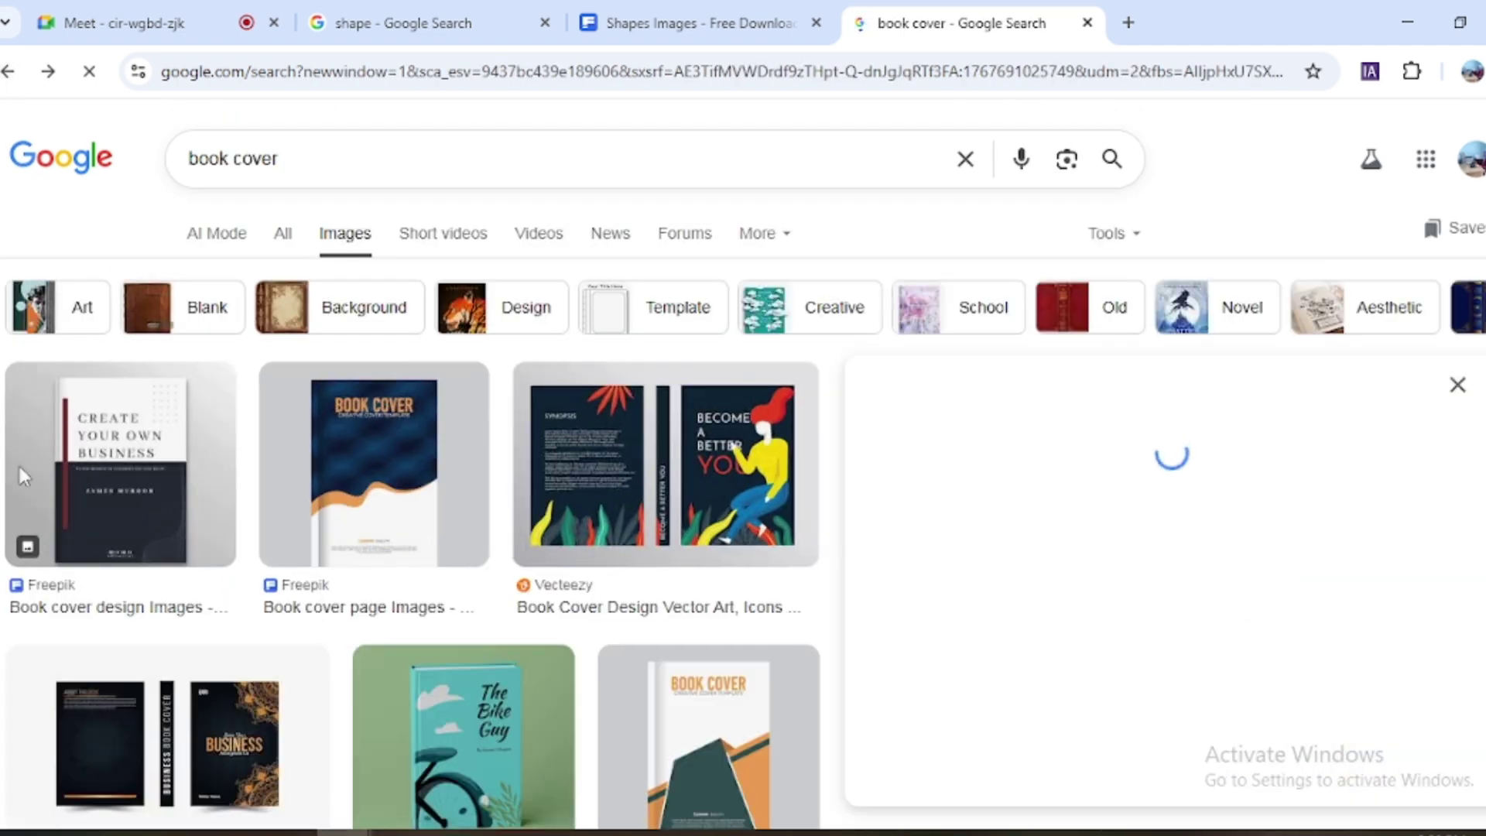
{"action": "scroll", "coordinate": [1239, 478], "scroll_direction": "down", "scroll_amount": 5}
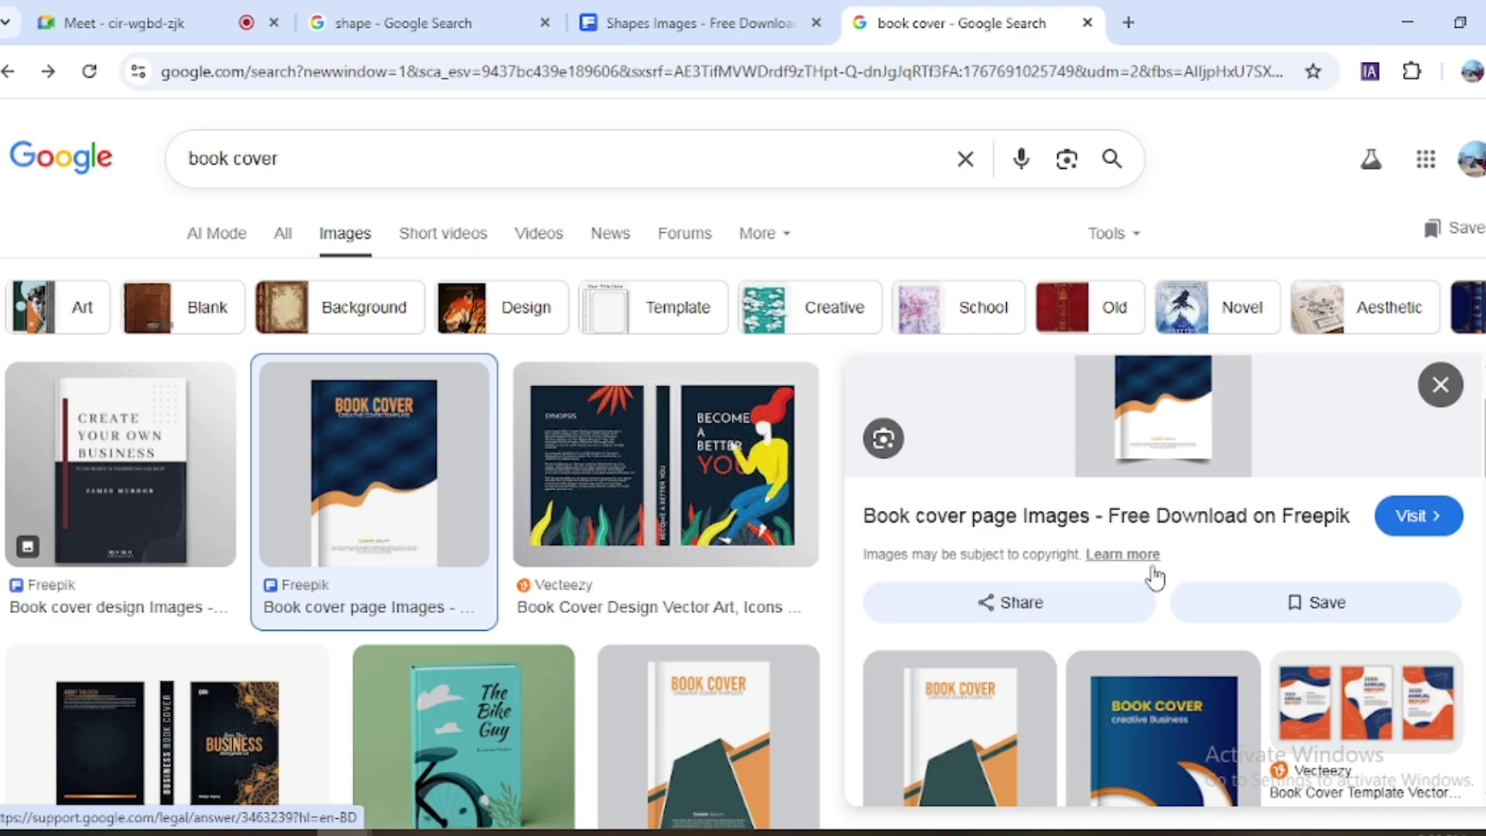
{"action": "scroll", "coordinate": [1207, 619], "scroll_direction": "down", "scroll_amount": 4}
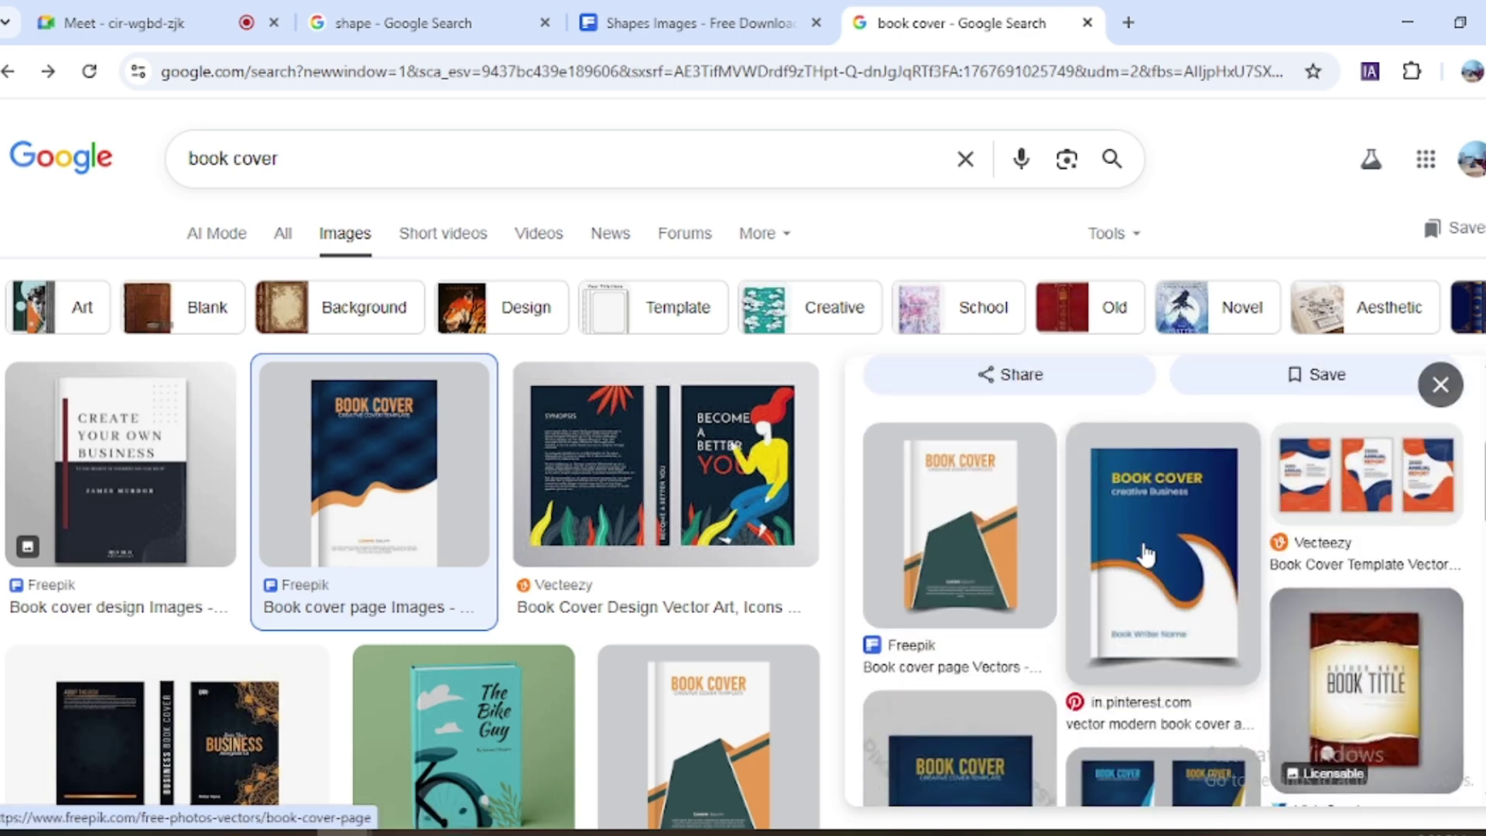
{"action": "left_click", "coordinate": [1146, 553]}
{"action": "scroll", "coordinate": [1180, 499], "scroll_direction": "down", "scroll_amount": 3}
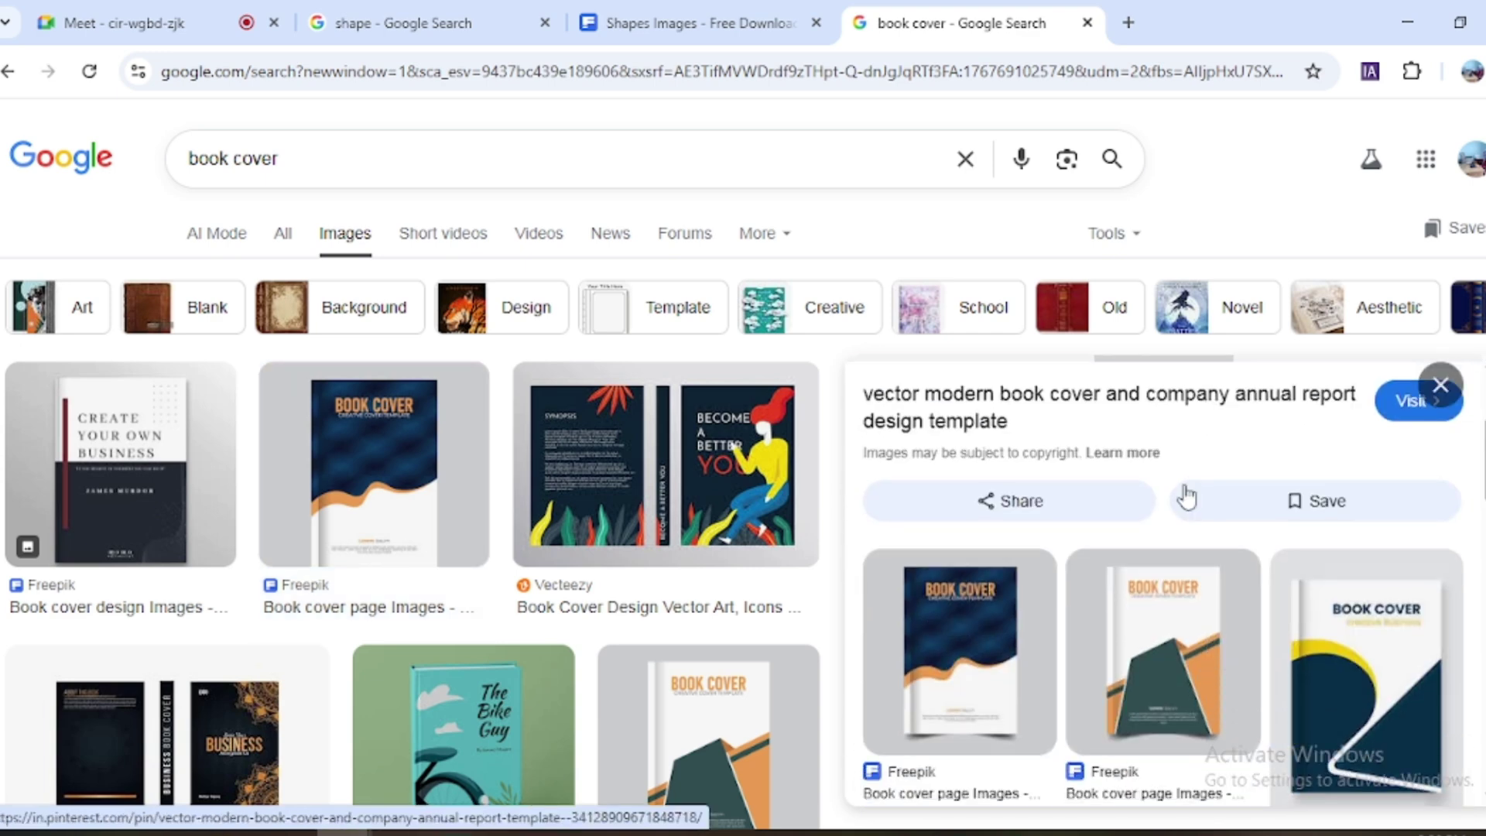
{"action": "scroll", "coordinate": [1151, 623], "scroll_direction": "down", "scroll_amount": 3}
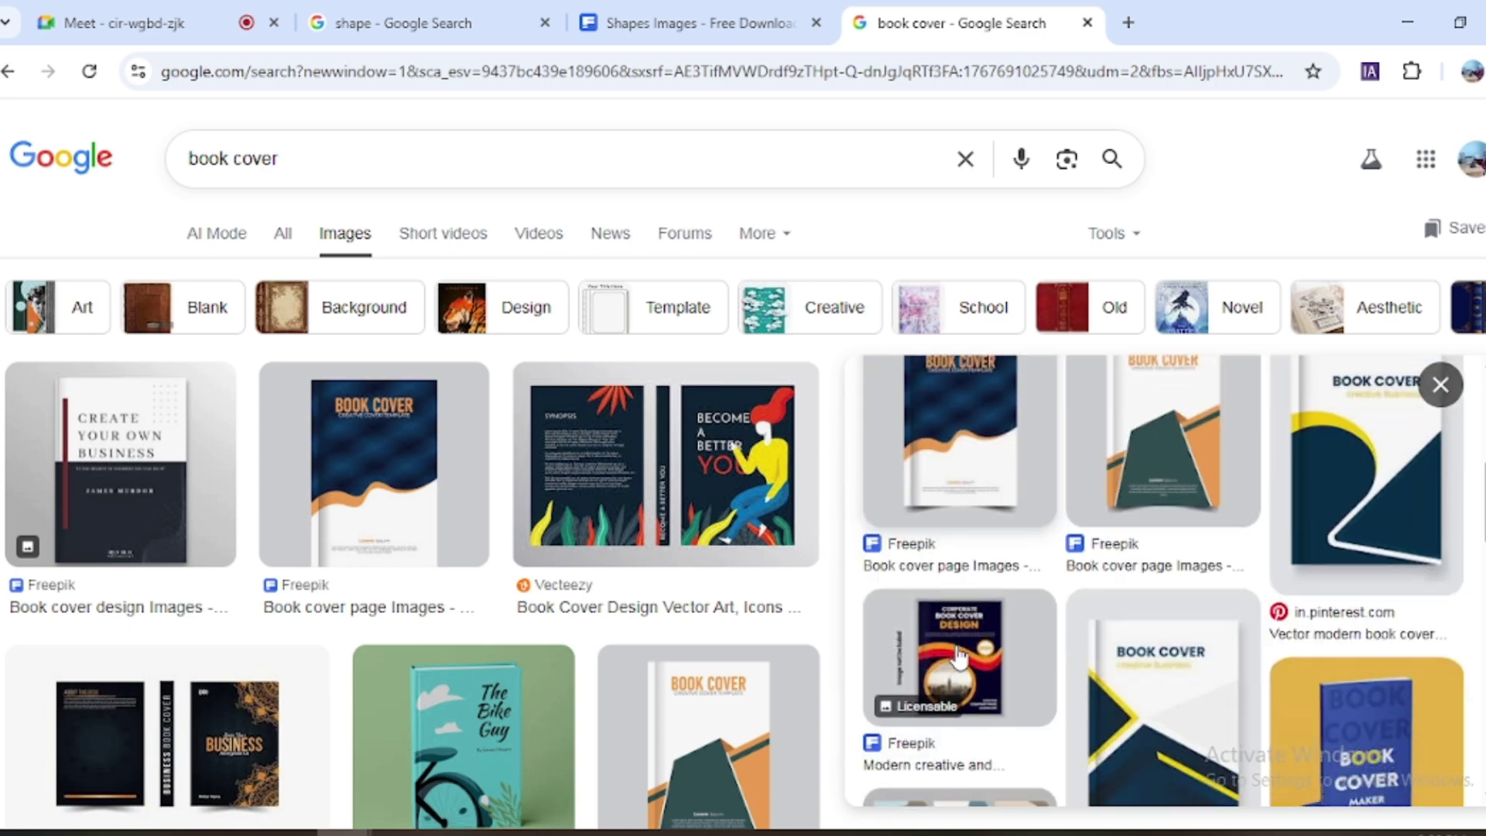
{"action": "scroll", "coordinate": [1151, 624], "scroll_direction": "down", "scroll_amount": 4}
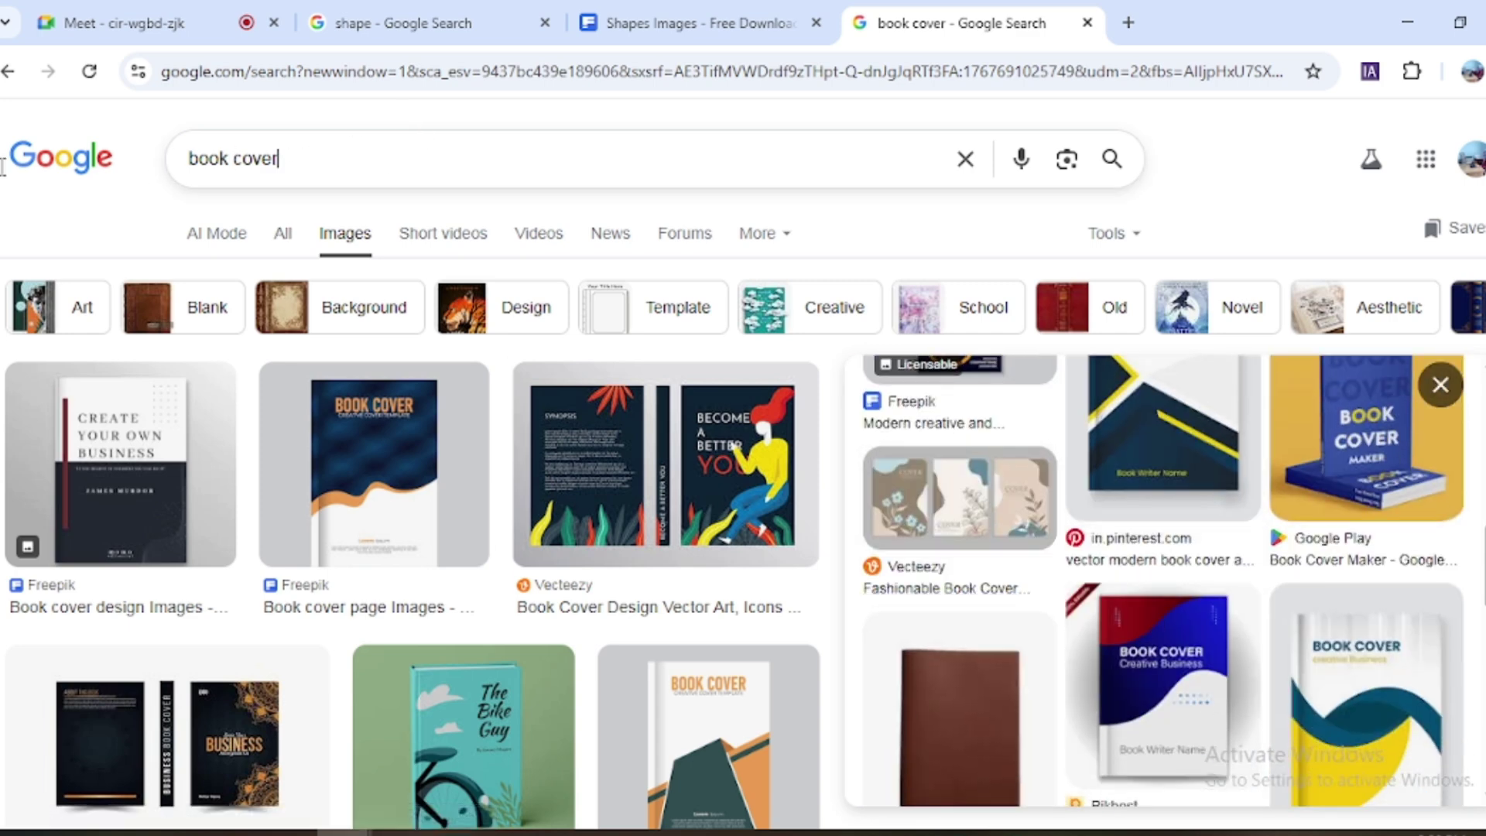
Step: Search Google Images for "path in photoshop" and look through the example paths
{"action": "triple_click", "coordinate": [647, 175]}
{"action": "type", "text": "path"}
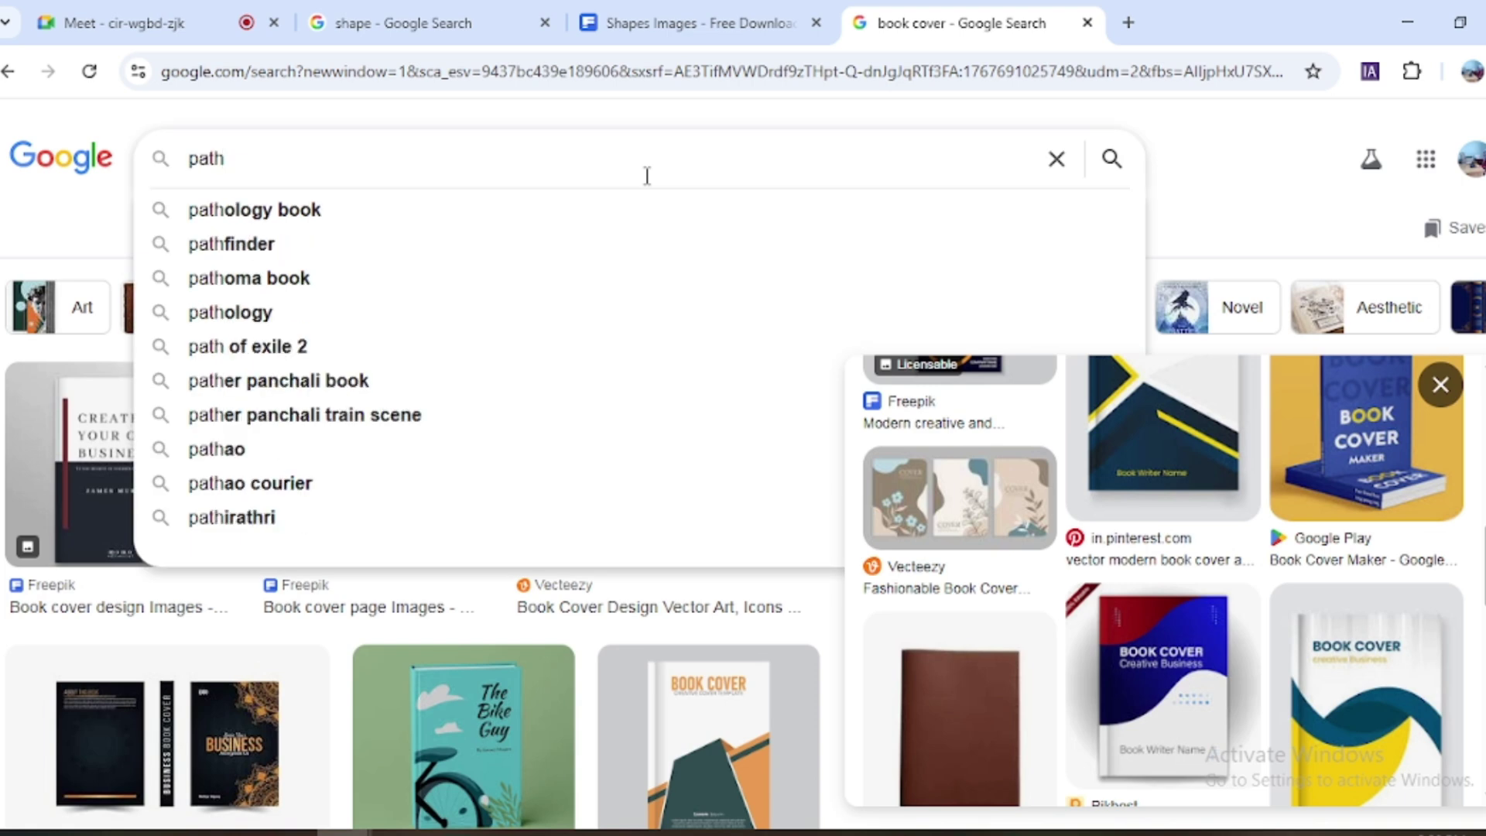
{"action": "type", "text": " in photoshop"}
{"action": "key", "text": "Return"}
{"action": "scroll", "coordinate": [1210, 552], "scroll_direction": "down", "scroll_amount": 3}
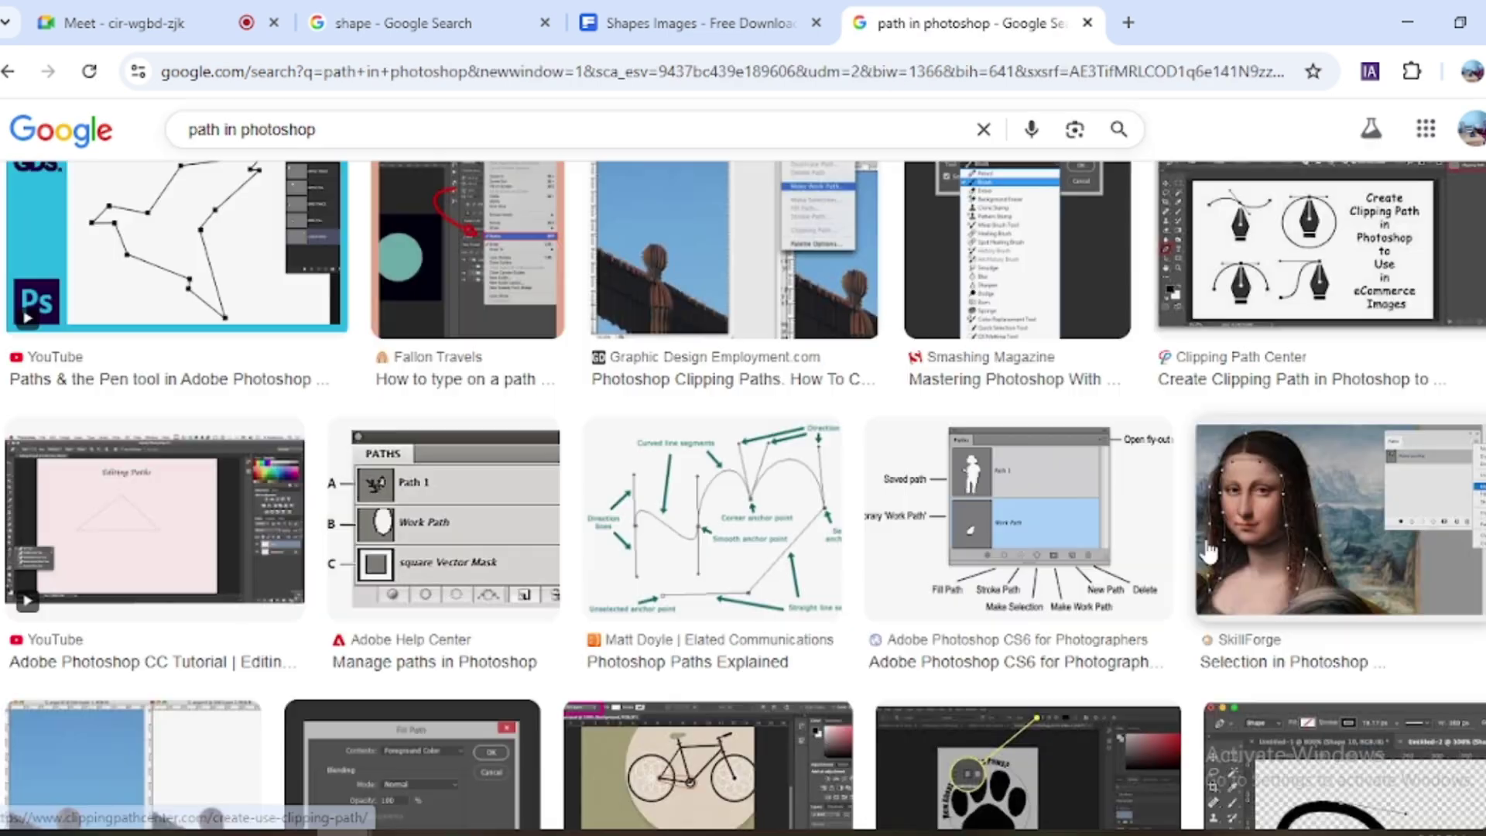
{"action": "scroll", "coordinate": [1238, 457], "scroll_direction": "down", "scroll_amount": 3}
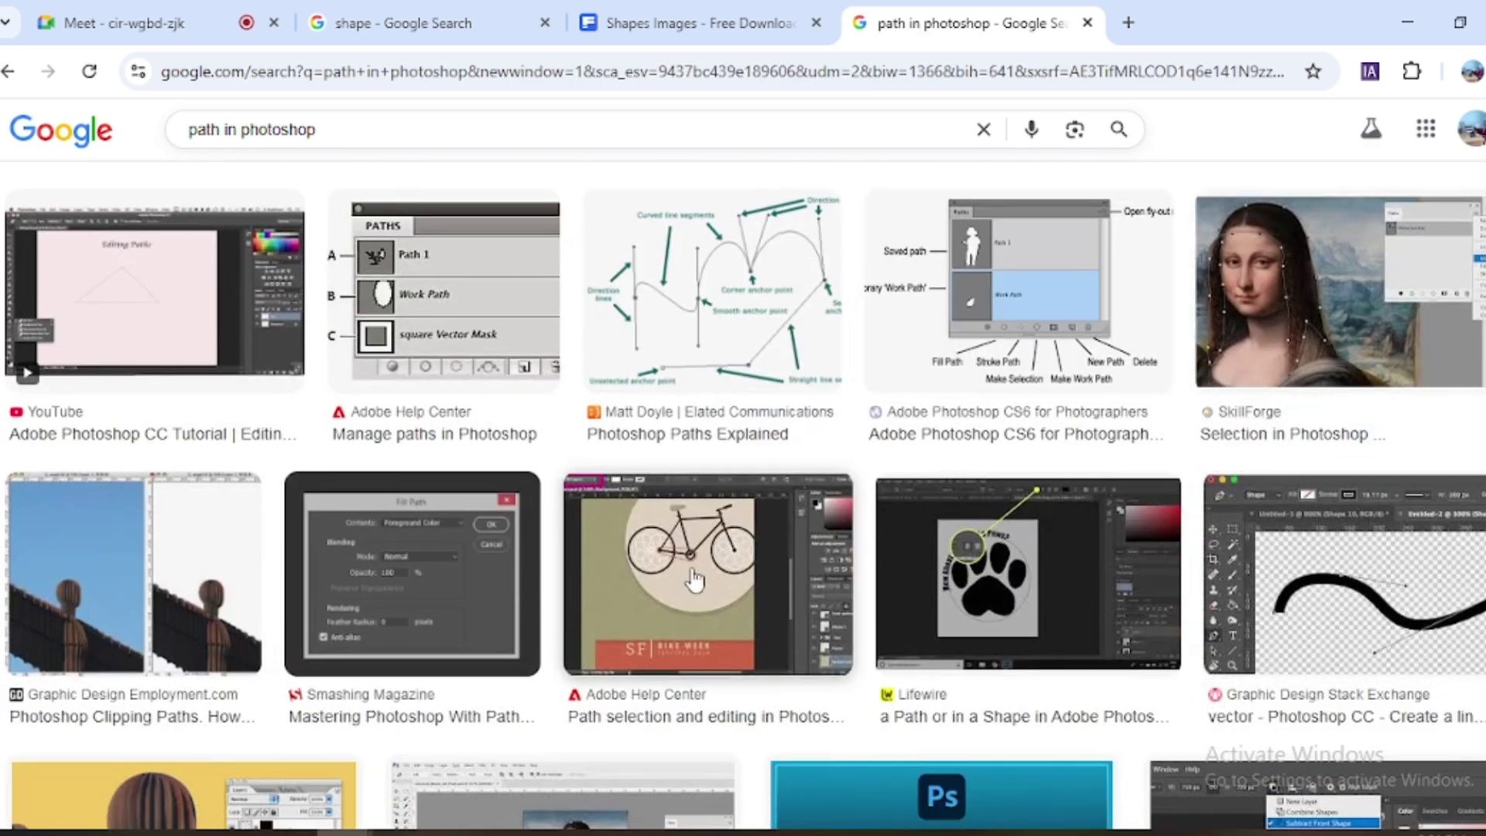
{"action": "scroll", "coordinate": [116, 534], "scroll_direction": "up", "scroll_amount": 1}
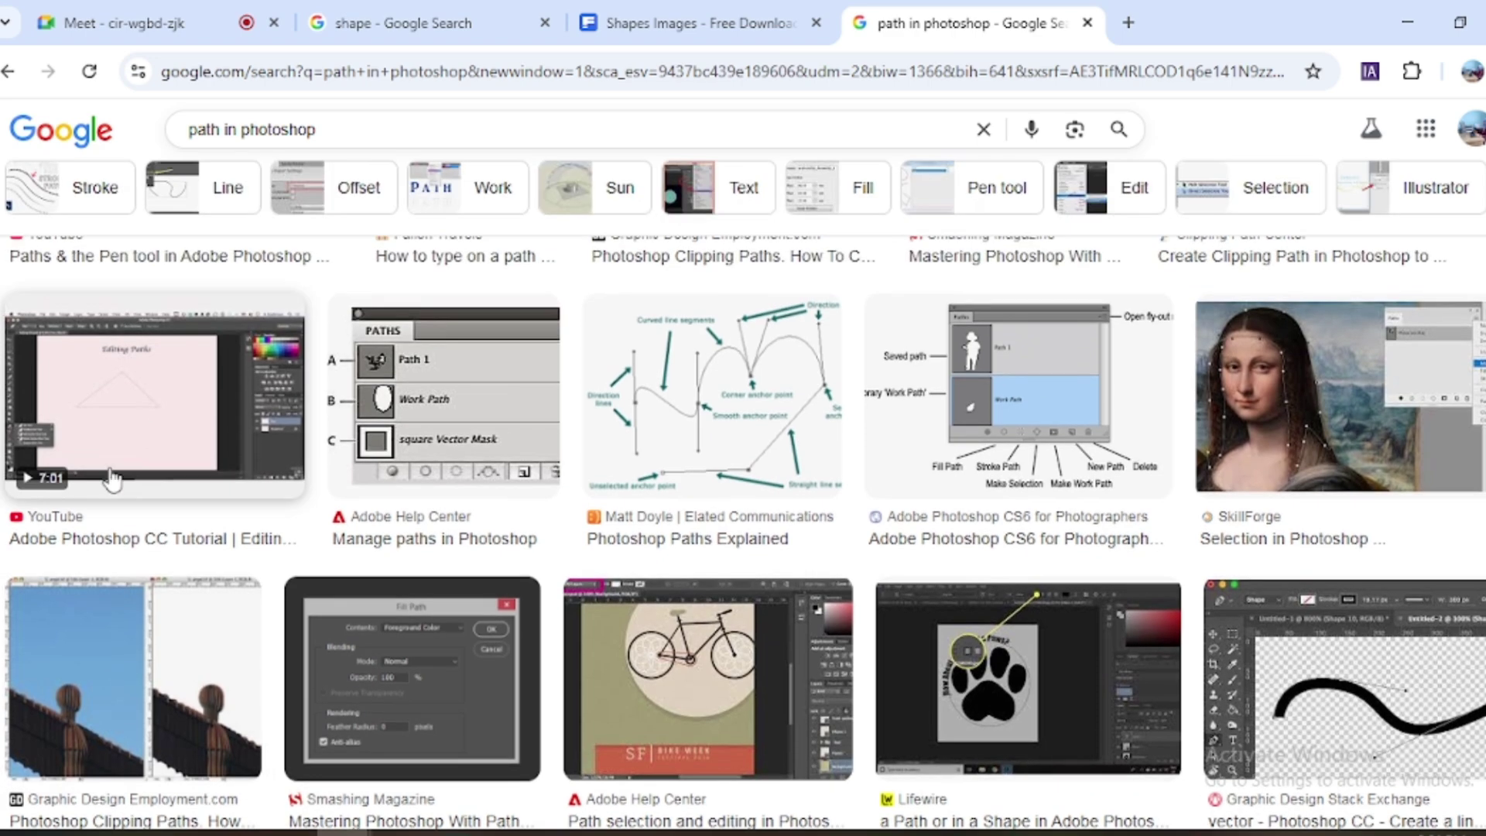
{"action": "scroll", "coordinate": [453, 399], "scroll_direction": "up", "scroll_amount": 5}
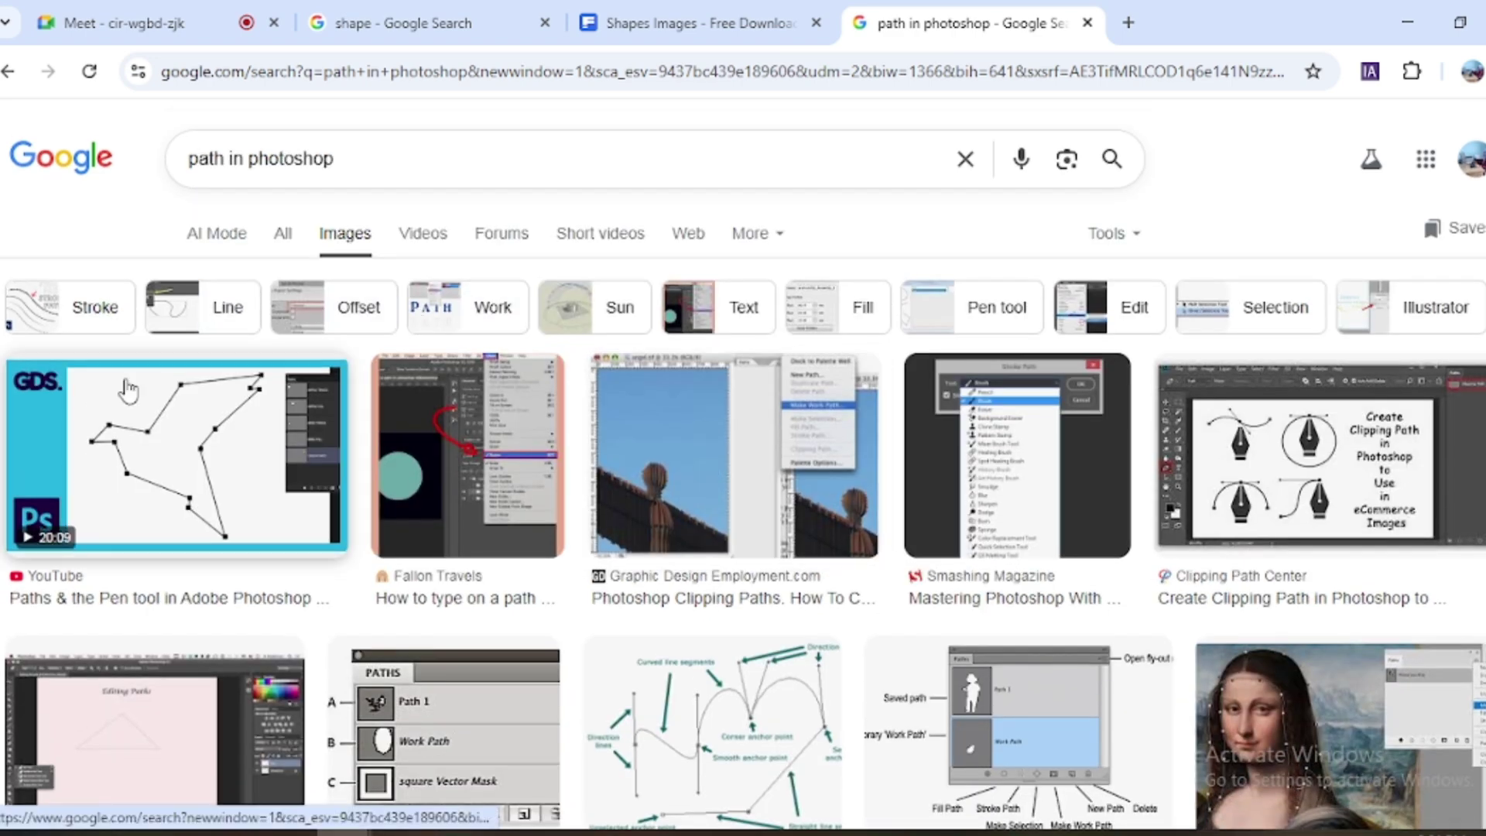
{"action": "scroll", "coordinate": [189, 491], "scroll_direction": "down", "scroll_amount": 10}
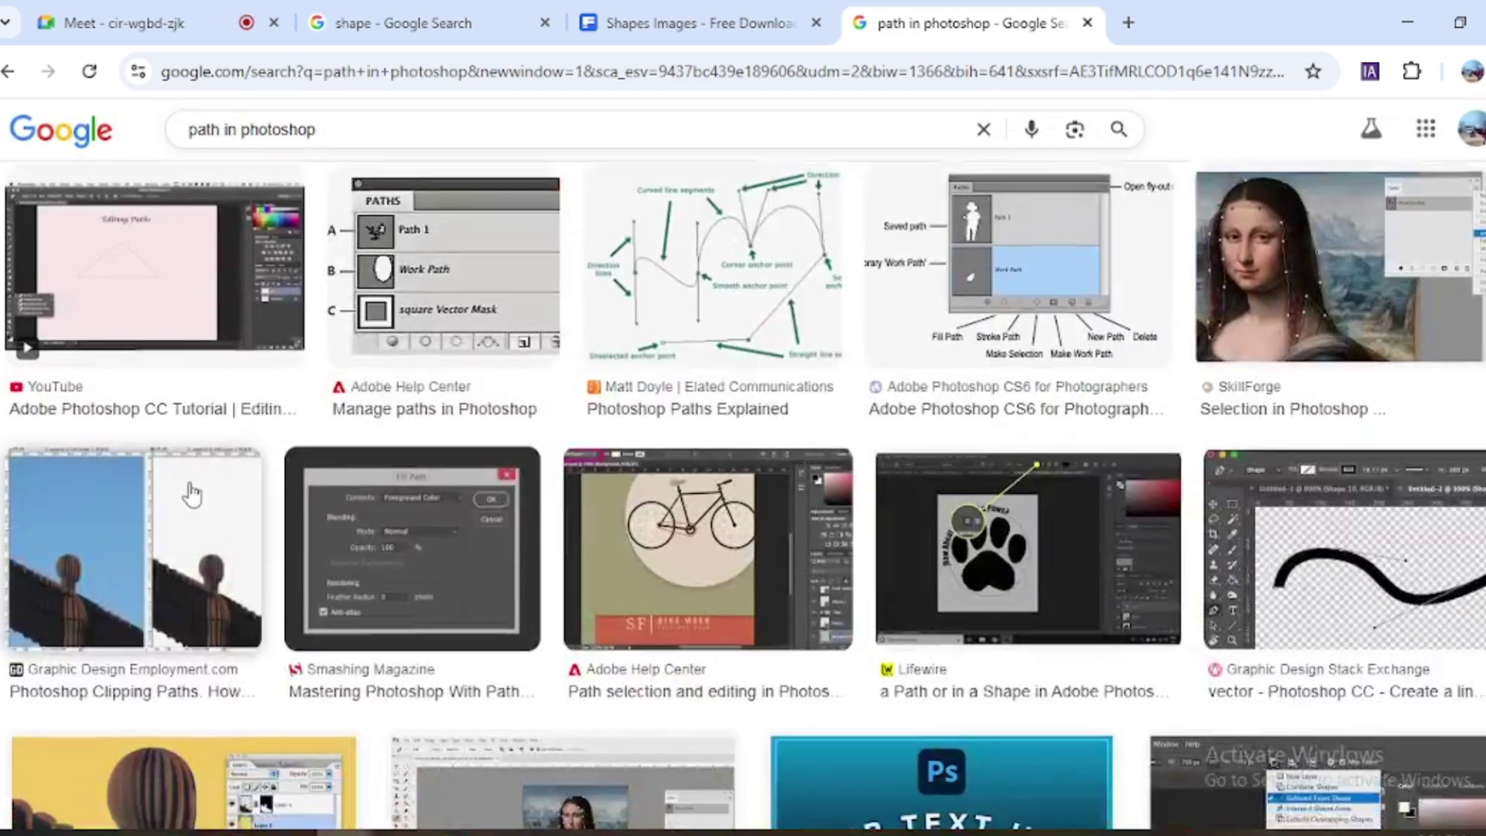
{"action": "scroll", "coordinate": [192, 494], "scroll_direction": "down", "scroll_amount": 4}
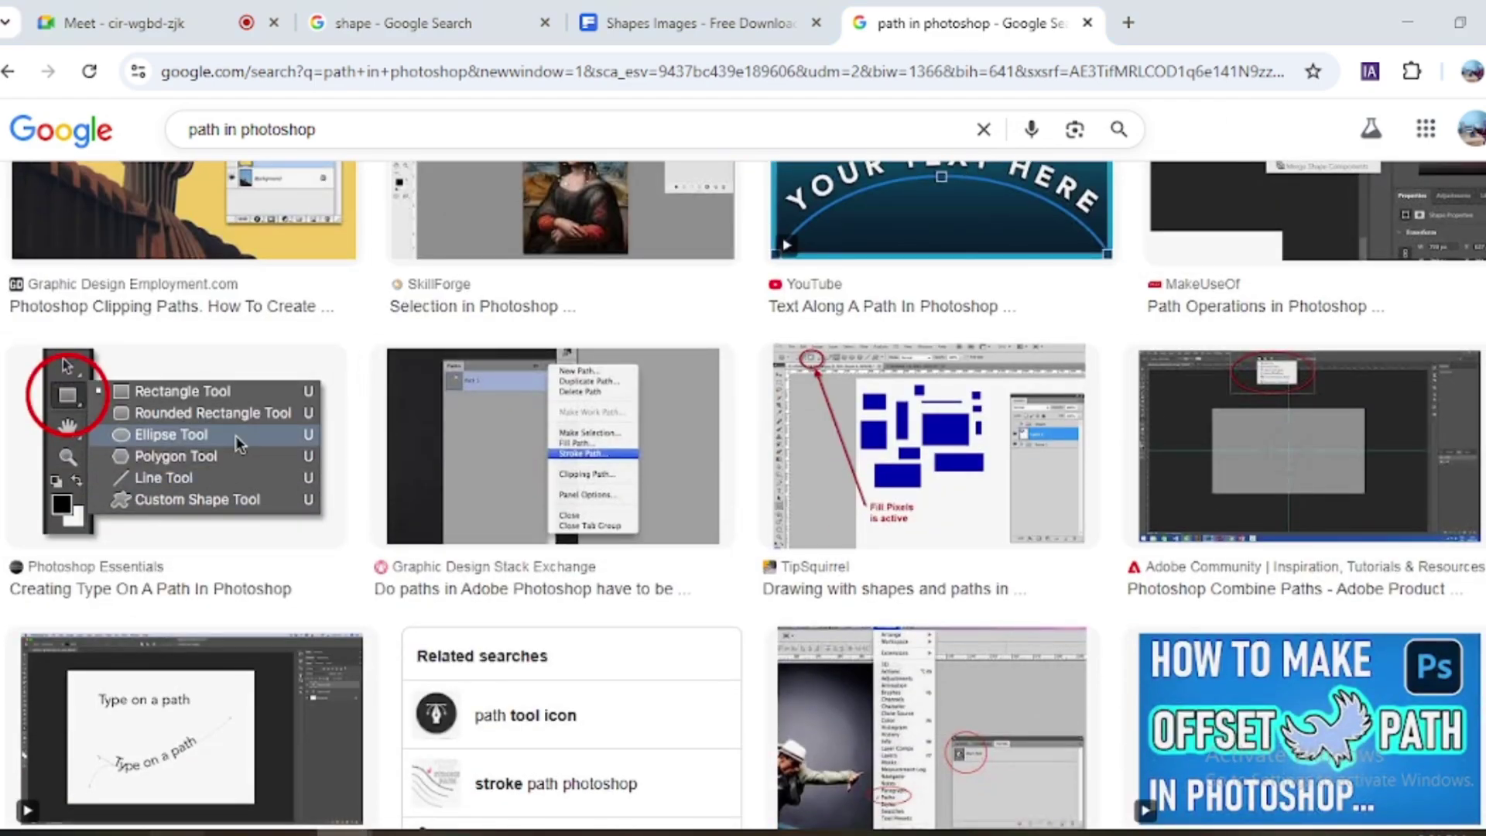
Step: Switch to Photoshop, choose the Pen Tool and view its available drawing modes
{"action": "left_click", "coordinate": [177, 833]}
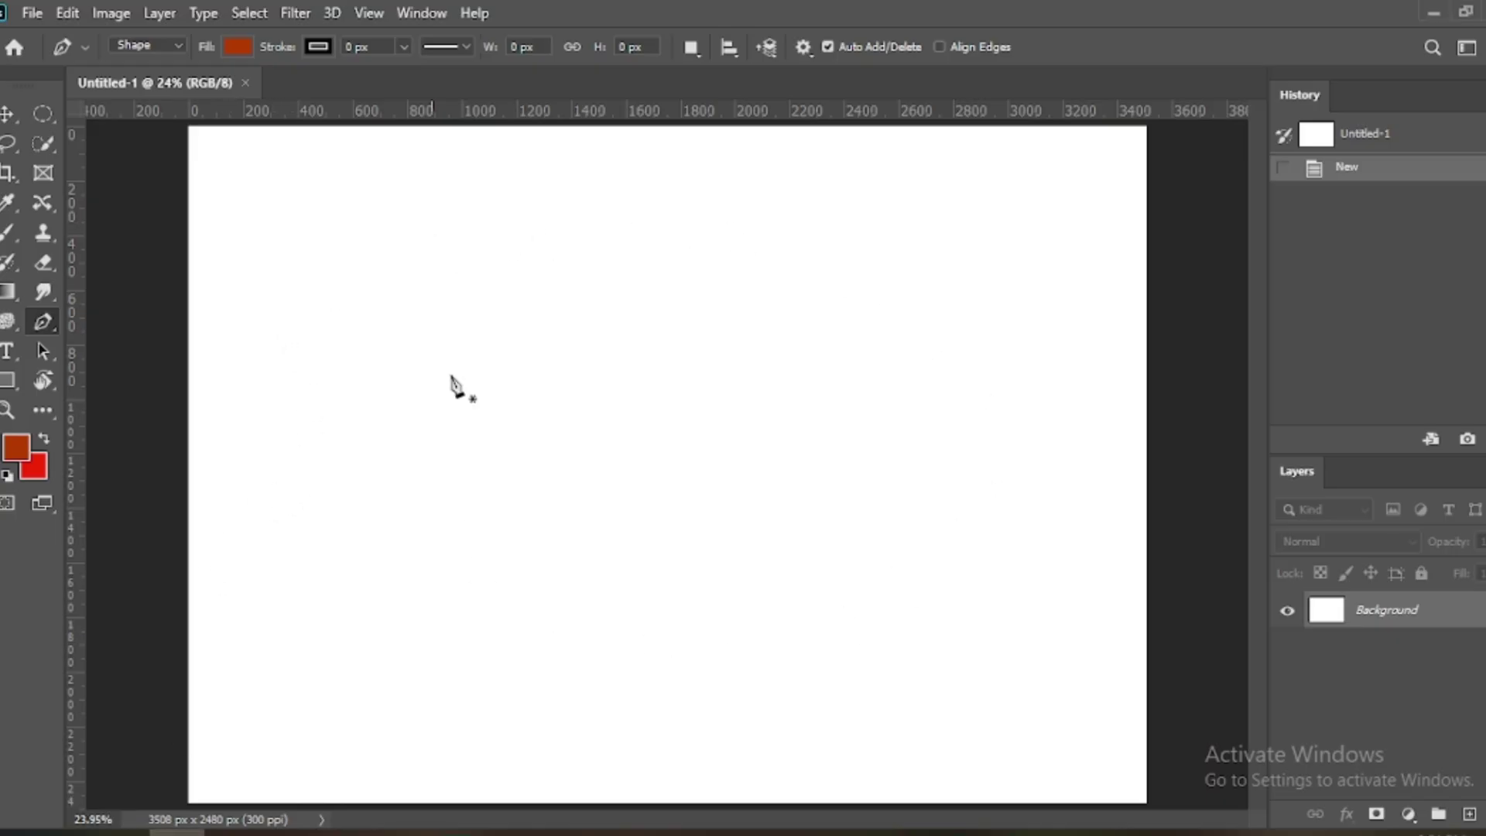
{"action": "right_click", "coordinate": [40, 319]}
{"action": "left_click", "coordinate": [118, 324]}
{"action": "left_click", "coordinate": [174, 44]}
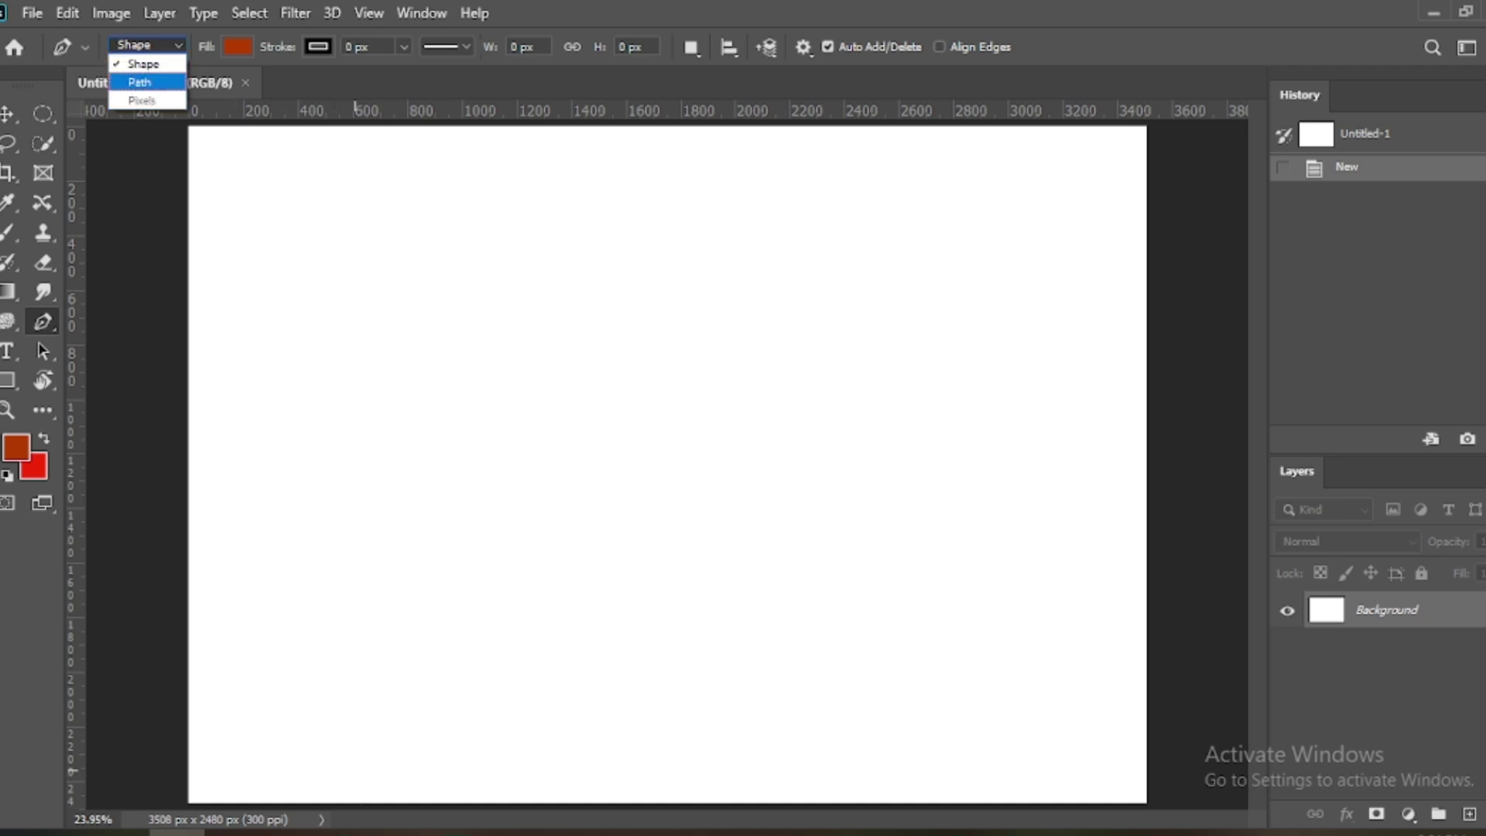
{"action": "key", "text": "Escape"}
Step: Switch to Chrome and look at the wave backgrounds in the Freepik Shapes results
{"action": "left_click", "coordinate": [217, 736]}
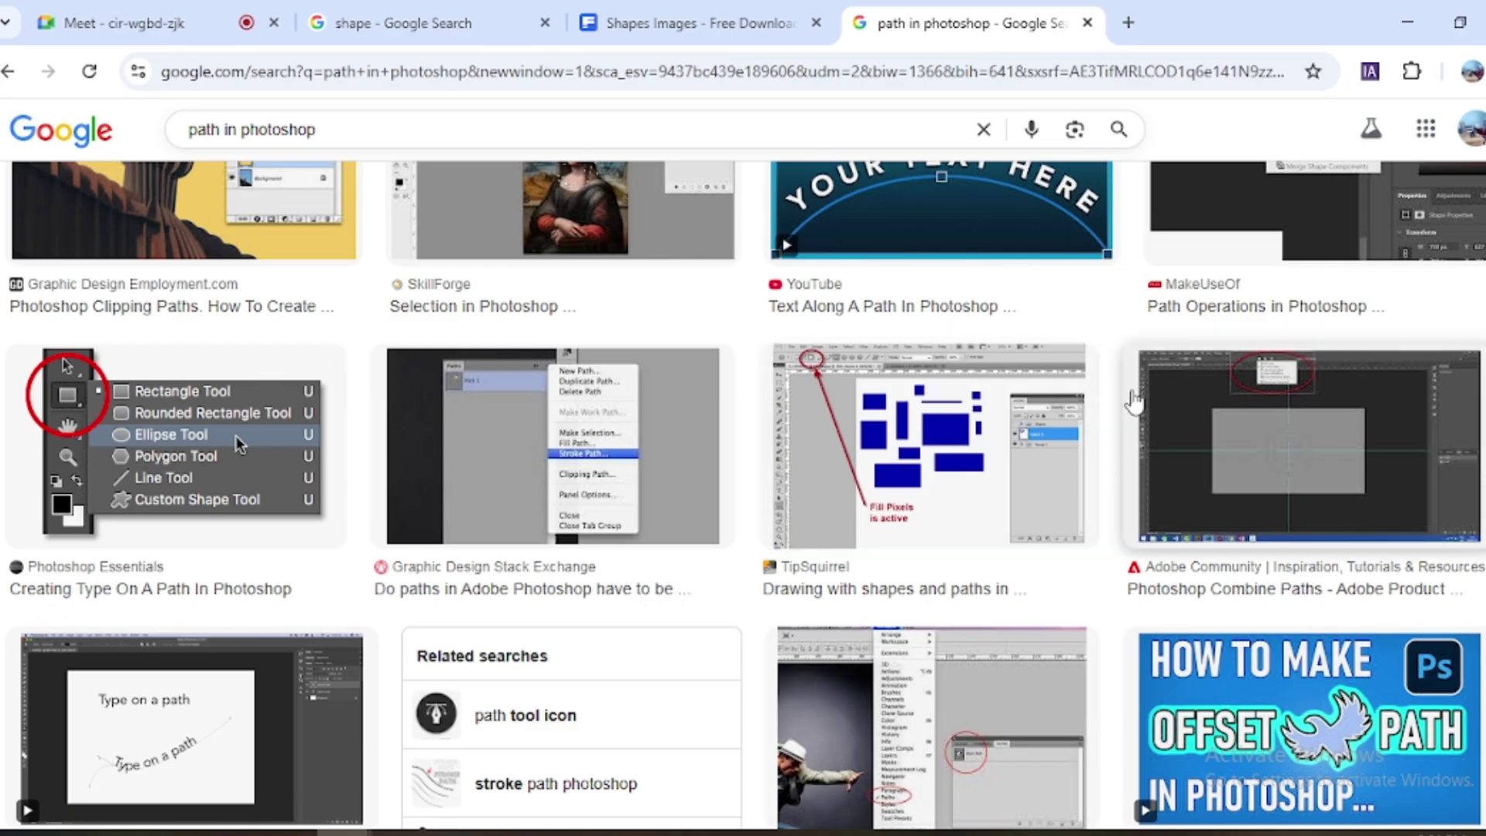
{"action": "scroll", "coordinate": [882, 301], "scroll_direction": "up", "scroll_amount": 3}
{"action": "left_click", "coordinate": [689, 23]}
{"action": "scroll", "coordinate": [820, 562], "scroll_direction": "down", "scroll_amount": 3}
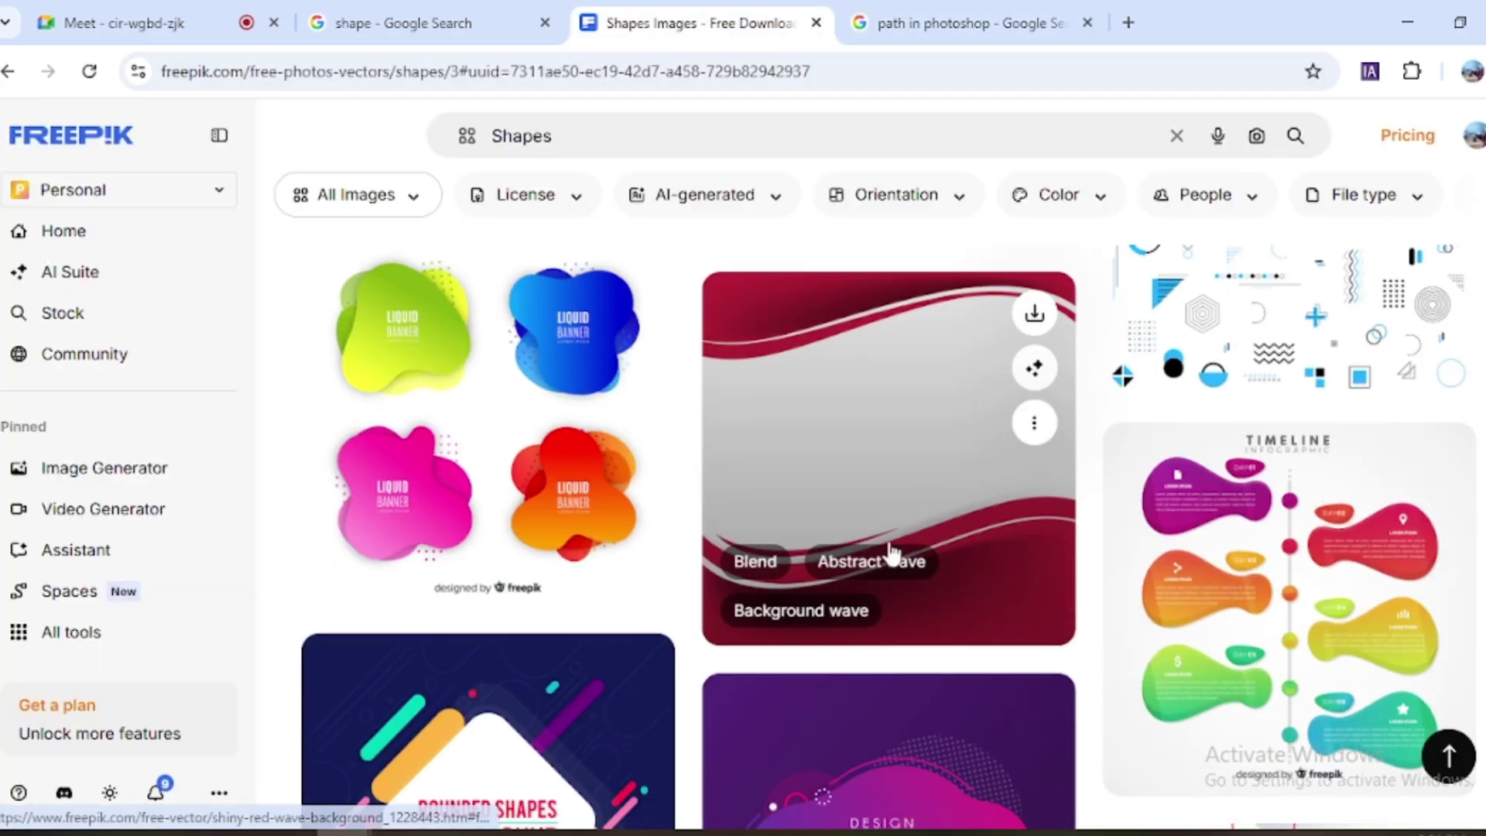
Step: Switch to Photoshop and set the Pen Tool's drawing mode first to Shape, then to Path
{"action": "key", "text": "alt+Tab"}
{"action": "left_click", "coordinate": [174, 42]}
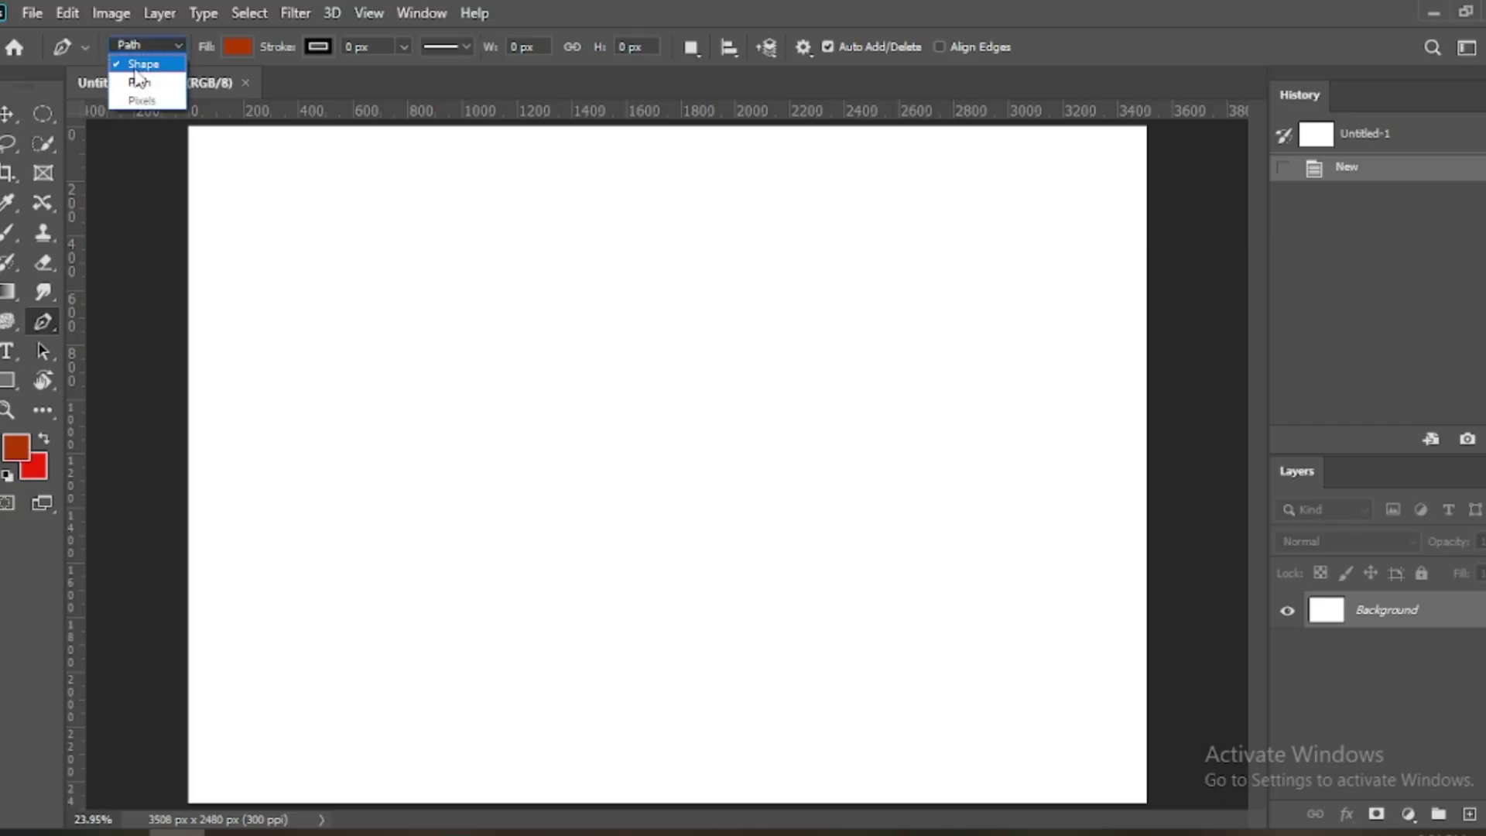
{"action": "left_click", "coordinate": [155, 64]}
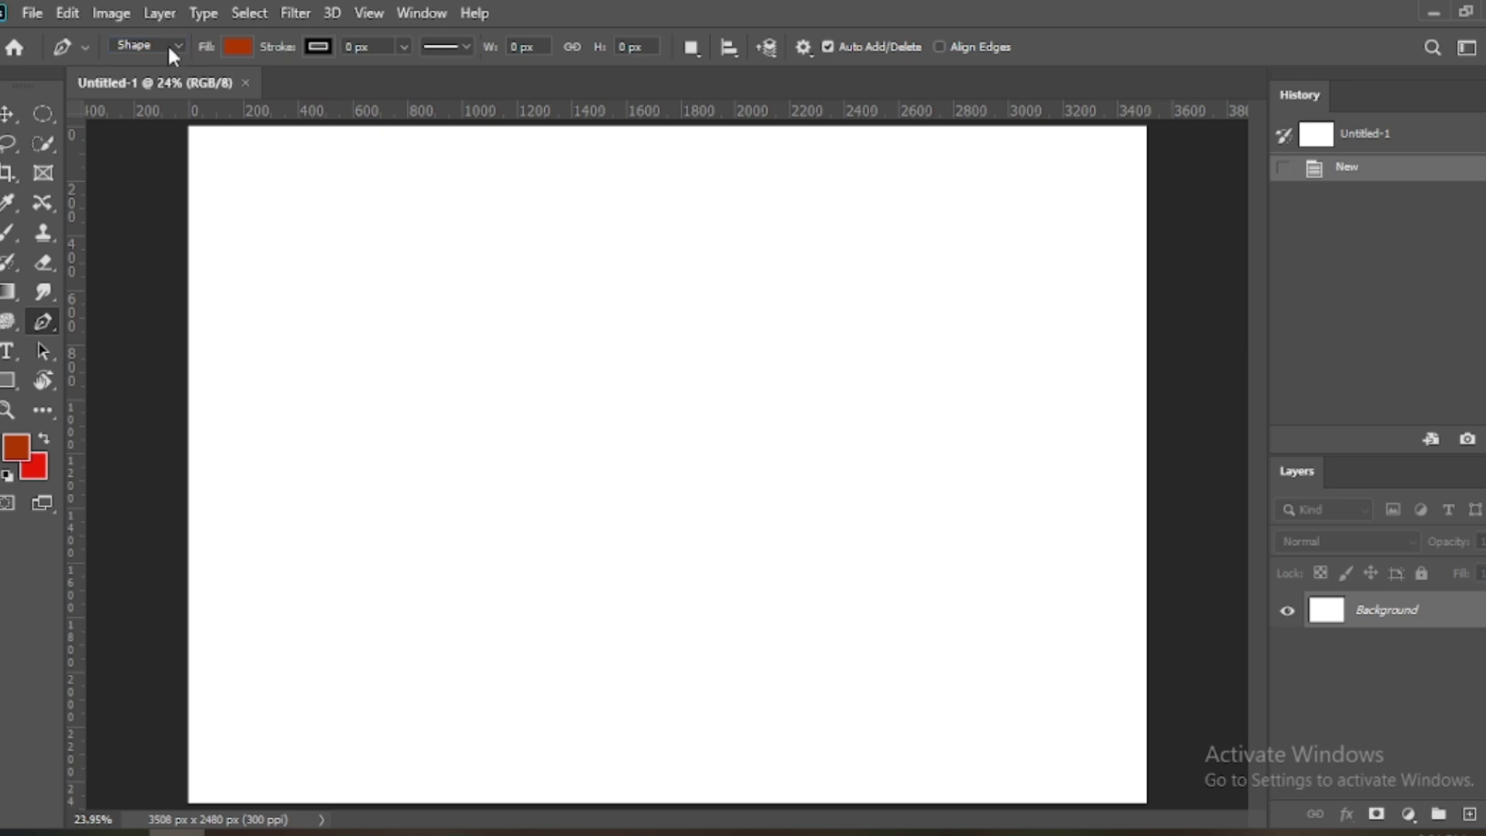
{"action": "left_click", "coordinate": [171, 45]}
{"action": "left_click", "coordinate": [147, 80]}
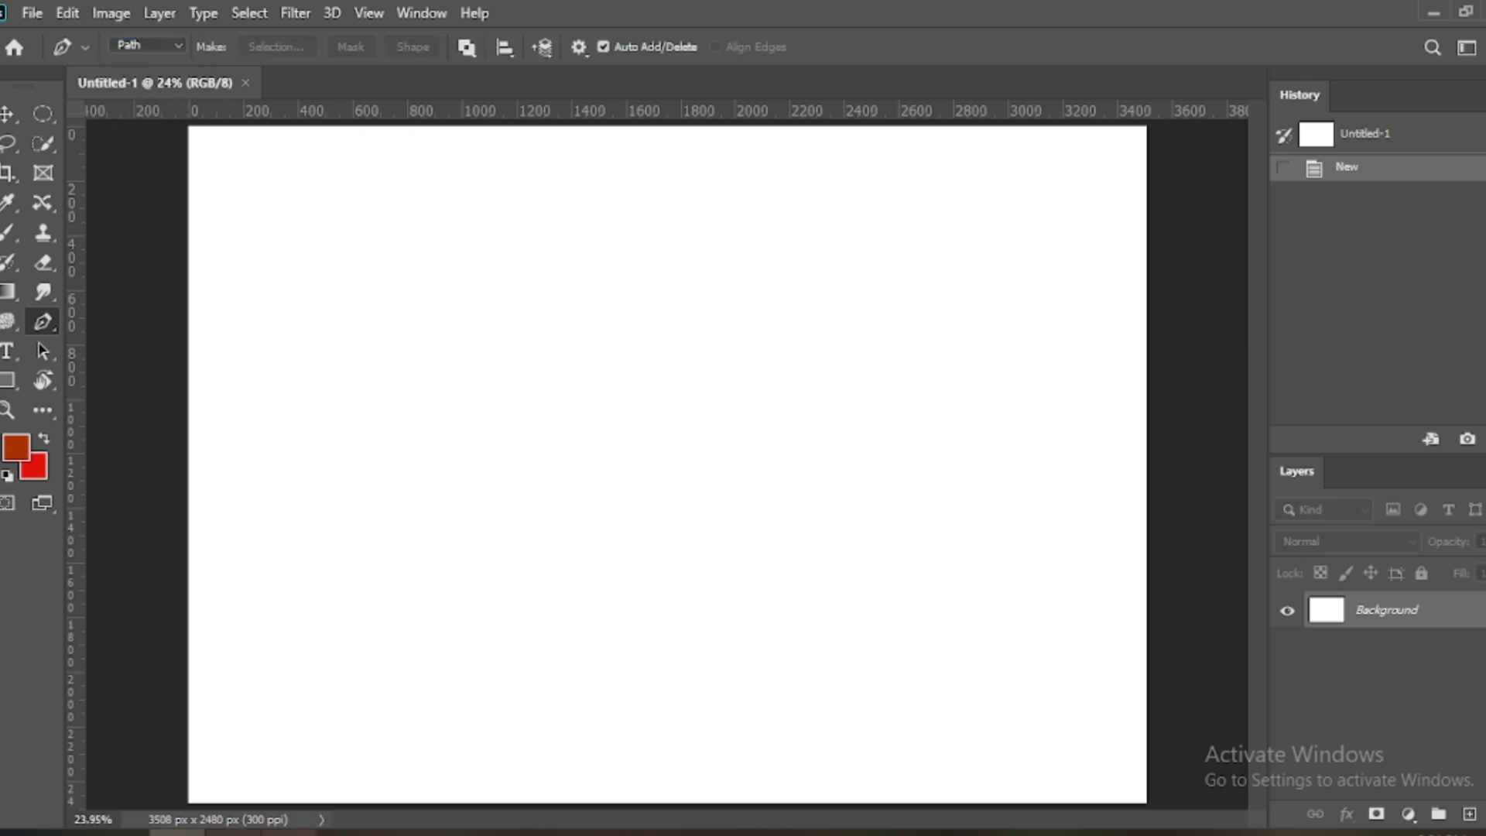
Step: Switch to Chrome and preview the SkillForge portrait example in the "path in photoshop" image results
{"action": "mouse_move", "coordinate": [340, 832]}
{"action": "left_click", "coordinate": [333, 716]}
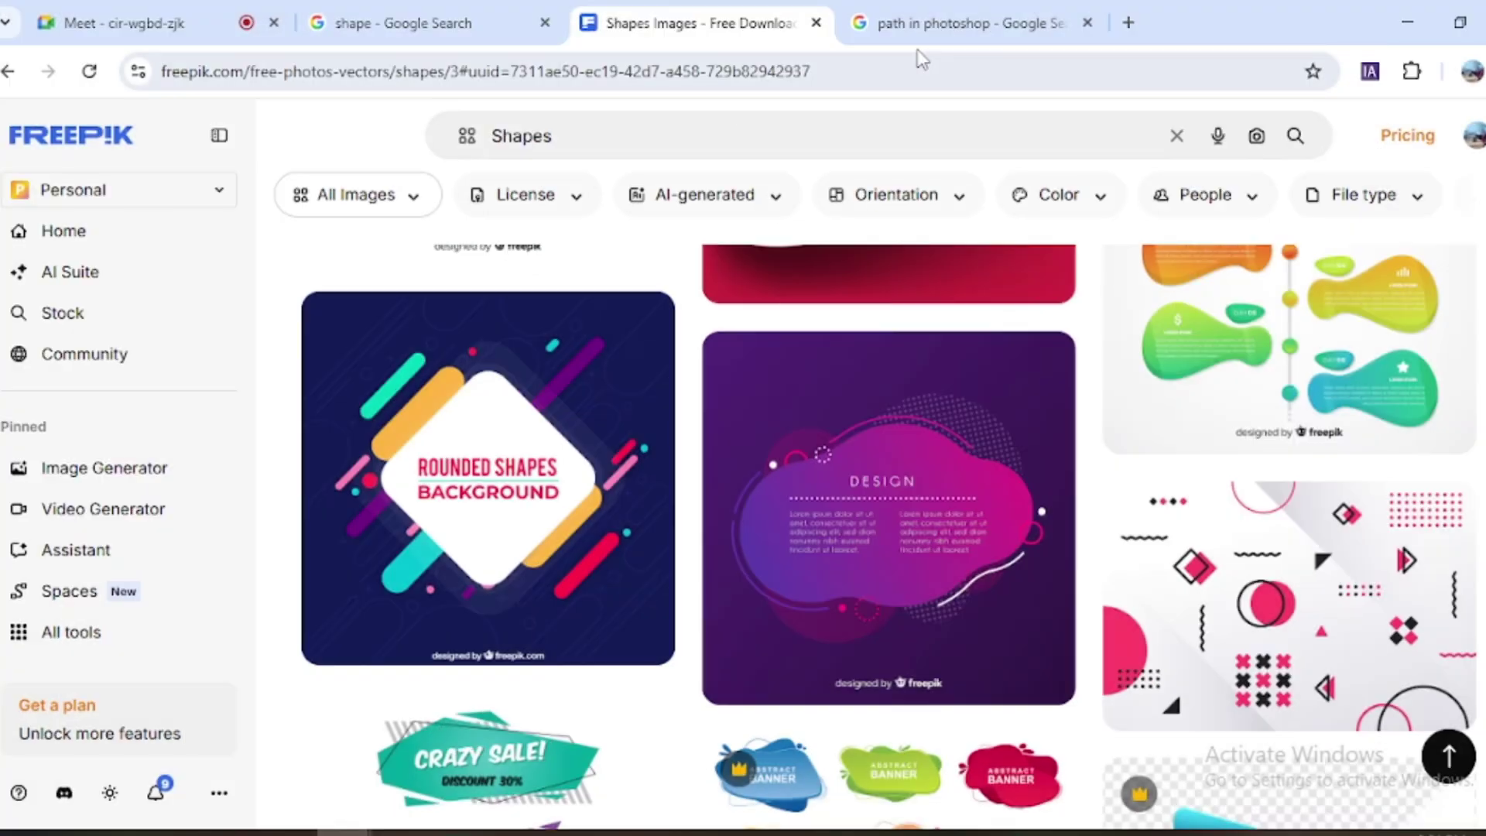
{"action": "left_click", "coordinate": [925, 28]}
{"action": "left_click", "coordinate": [1248, 589]}
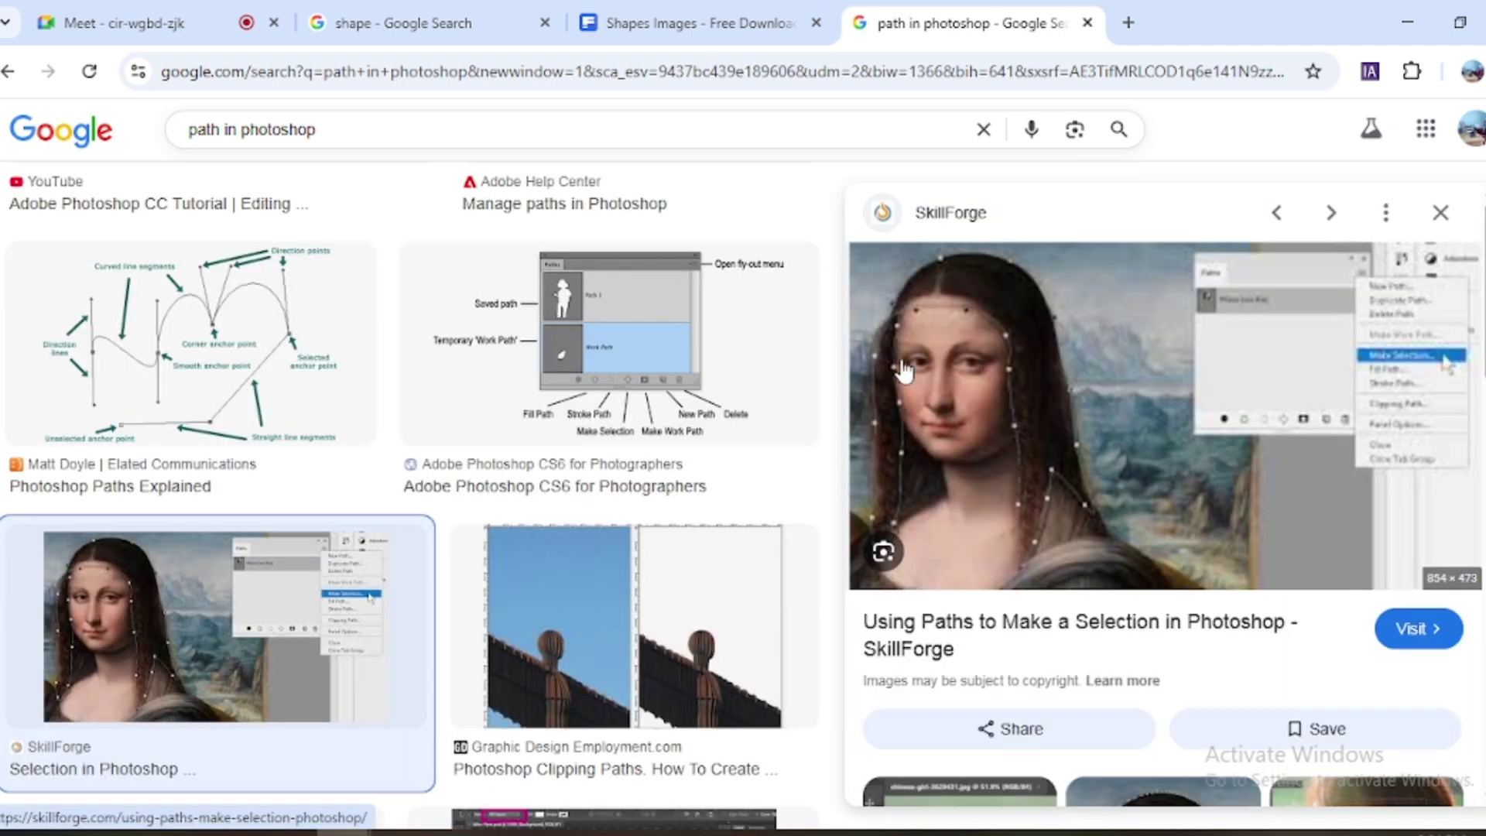
Step: Switch to Photoshop and set the Pen Tool's drawing mode to Shape
{"action": "key", "text": "alt+Tab"}
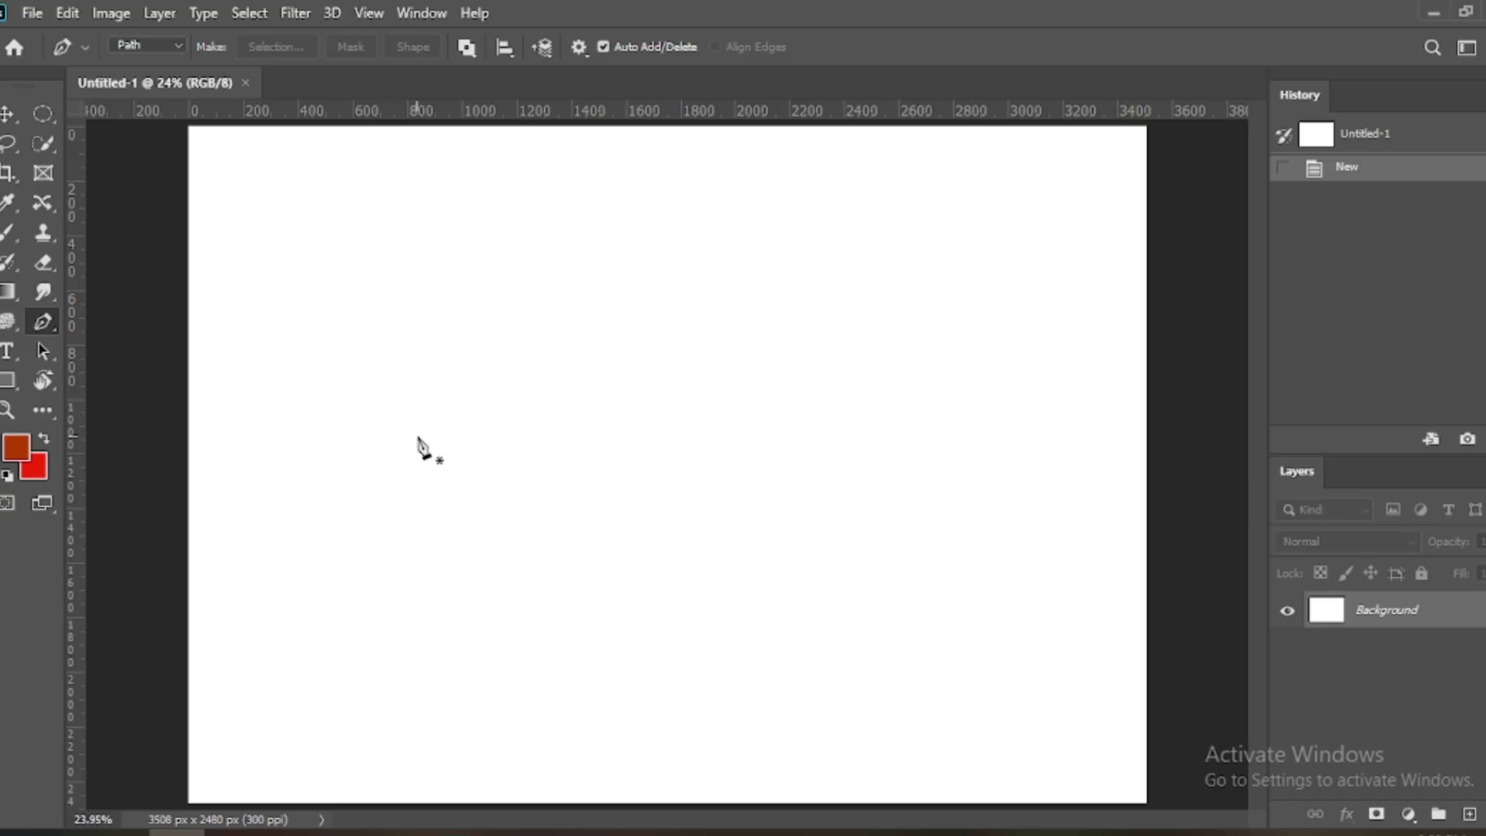
{"action": "left_click", "coordinate": [147, 45]}
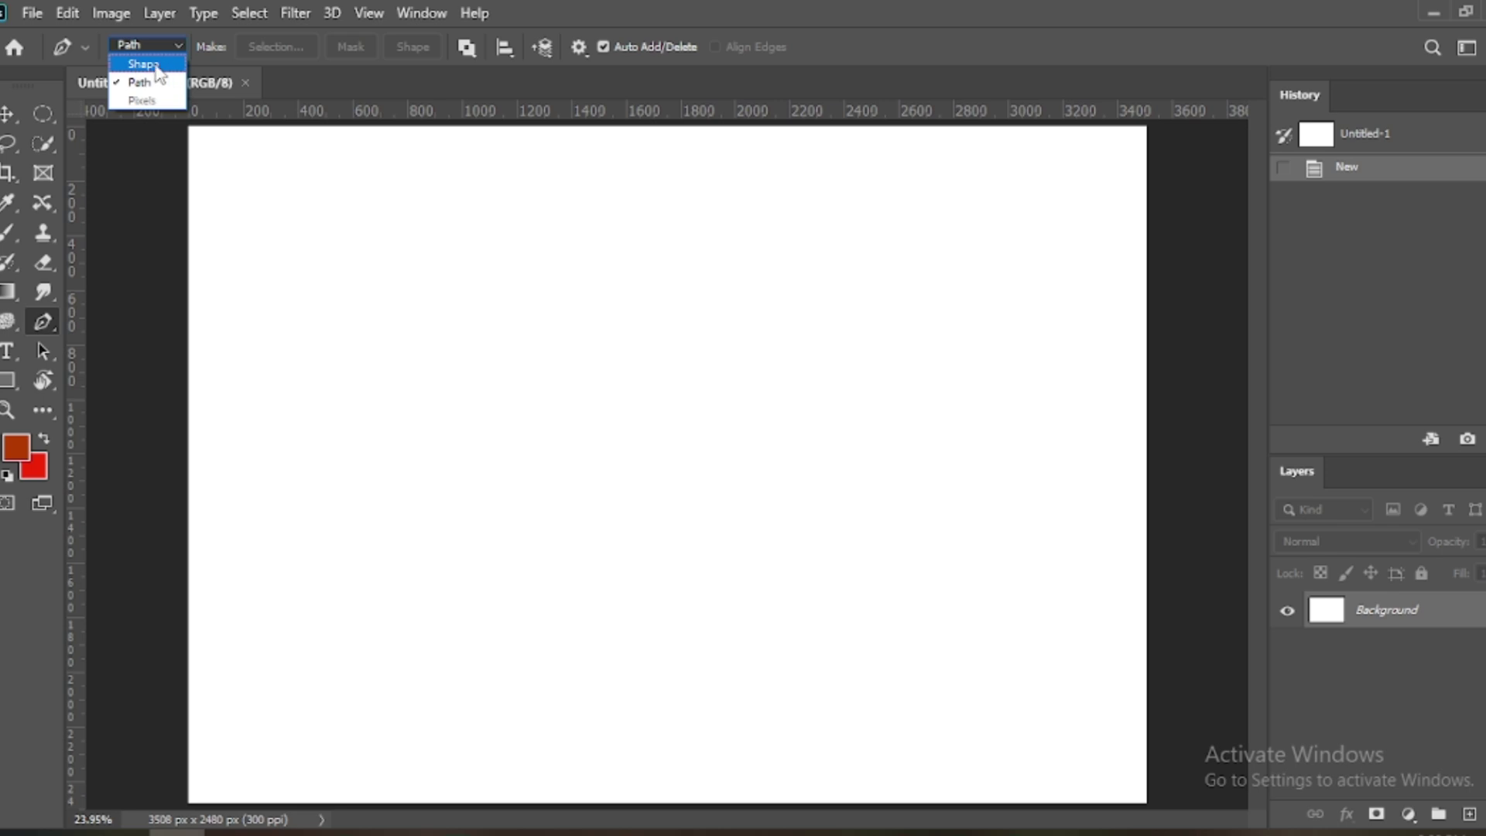
{"action": "left_click", "coordinate": [154, 65]}
Step: With the Pen Tool in Shape mode, draw a closed four-sided shape about 1092 × 900 px in the canvas's lower-left area
{"action": "right_click", "coordinate": [44, 320]}
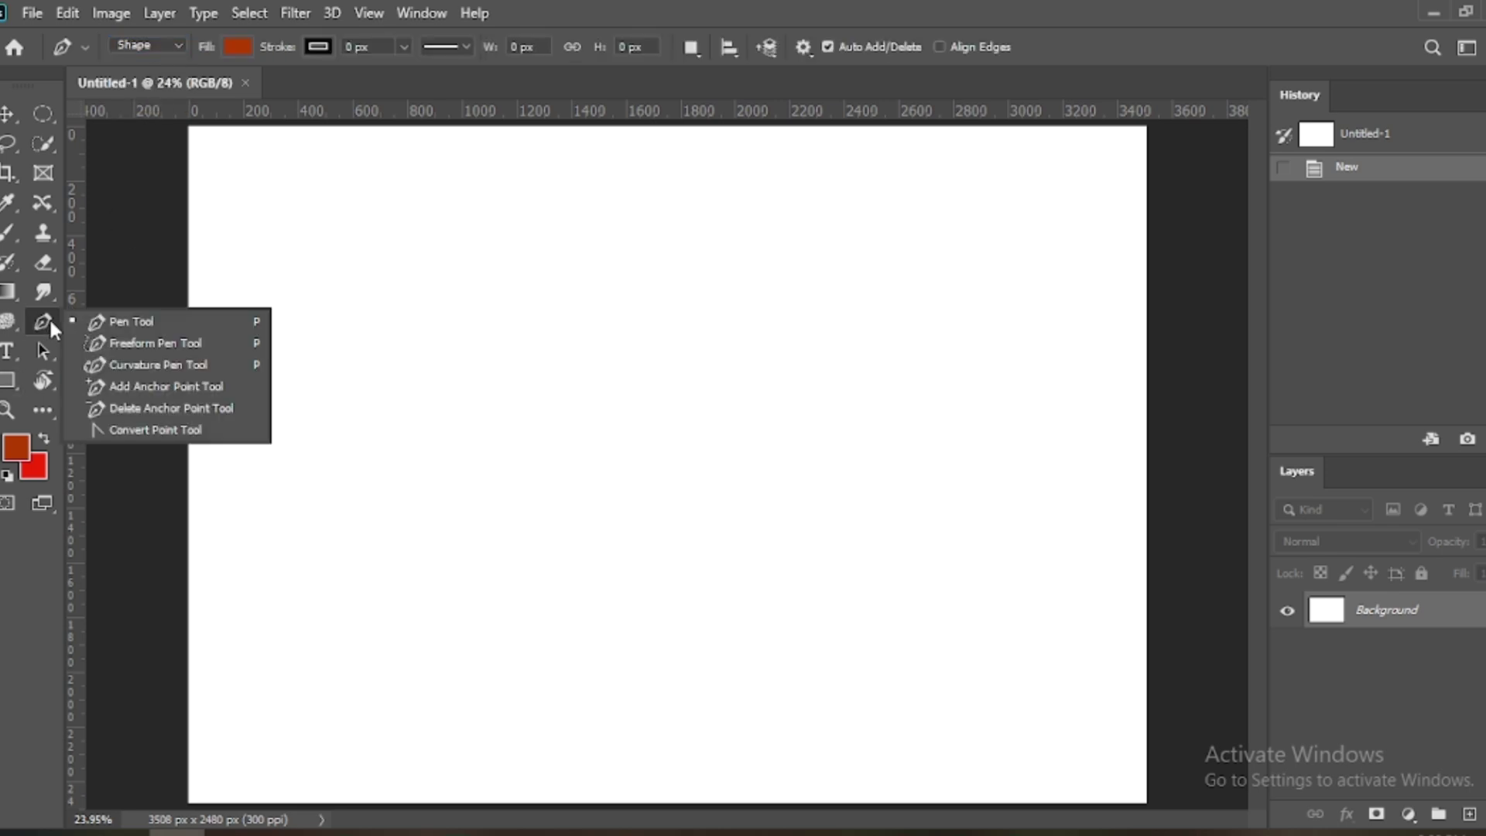
{"action": "left_click", "coordinate": [125, 322]}
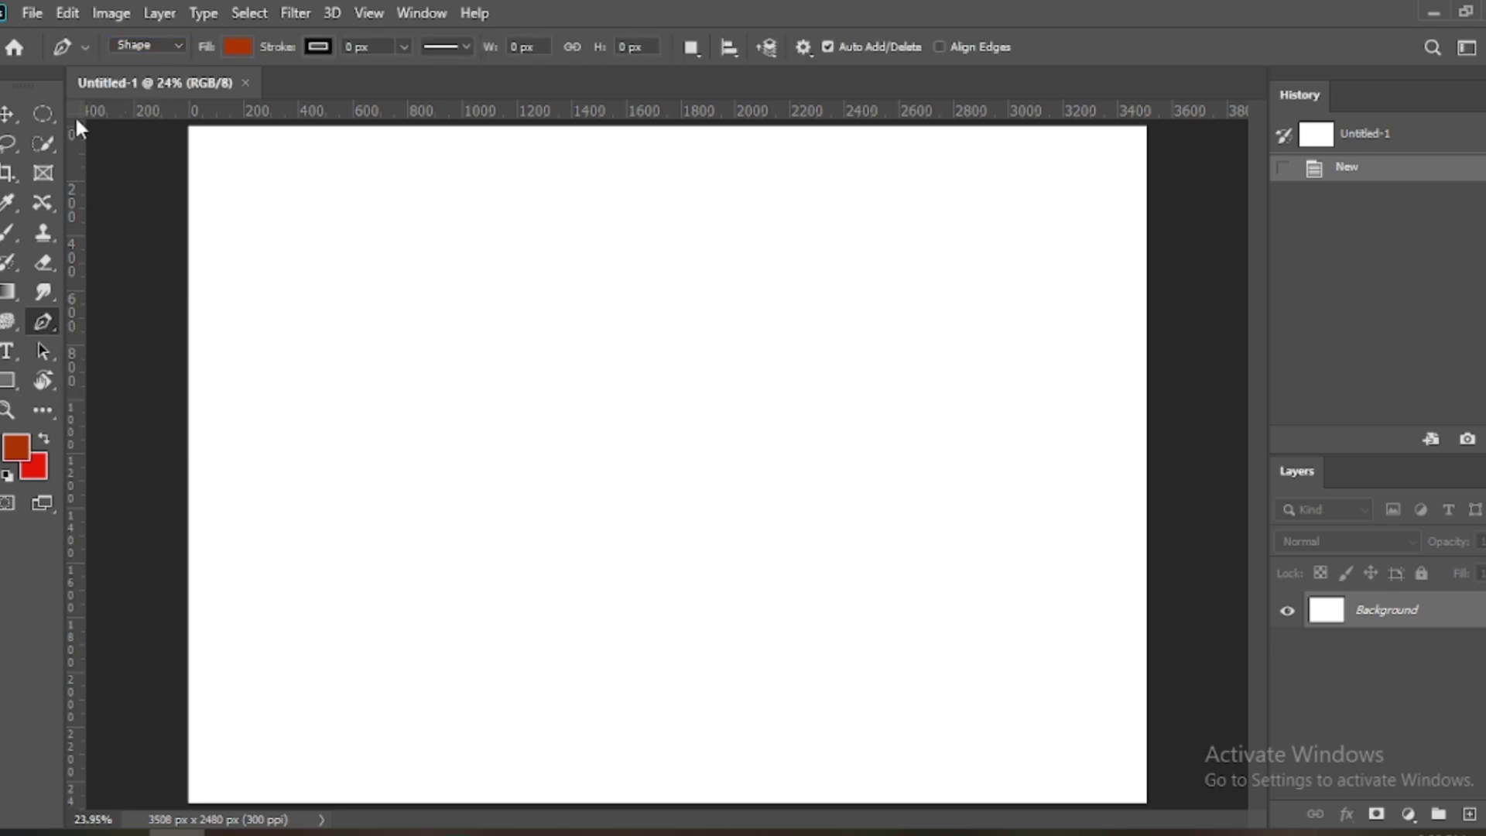
{"action": "left_click", "coordinate": [176, 45]}
{"action": "left_click", "coordinate": [159, 65]}
{"action": "left_click", "coordinate": [347, 422]}
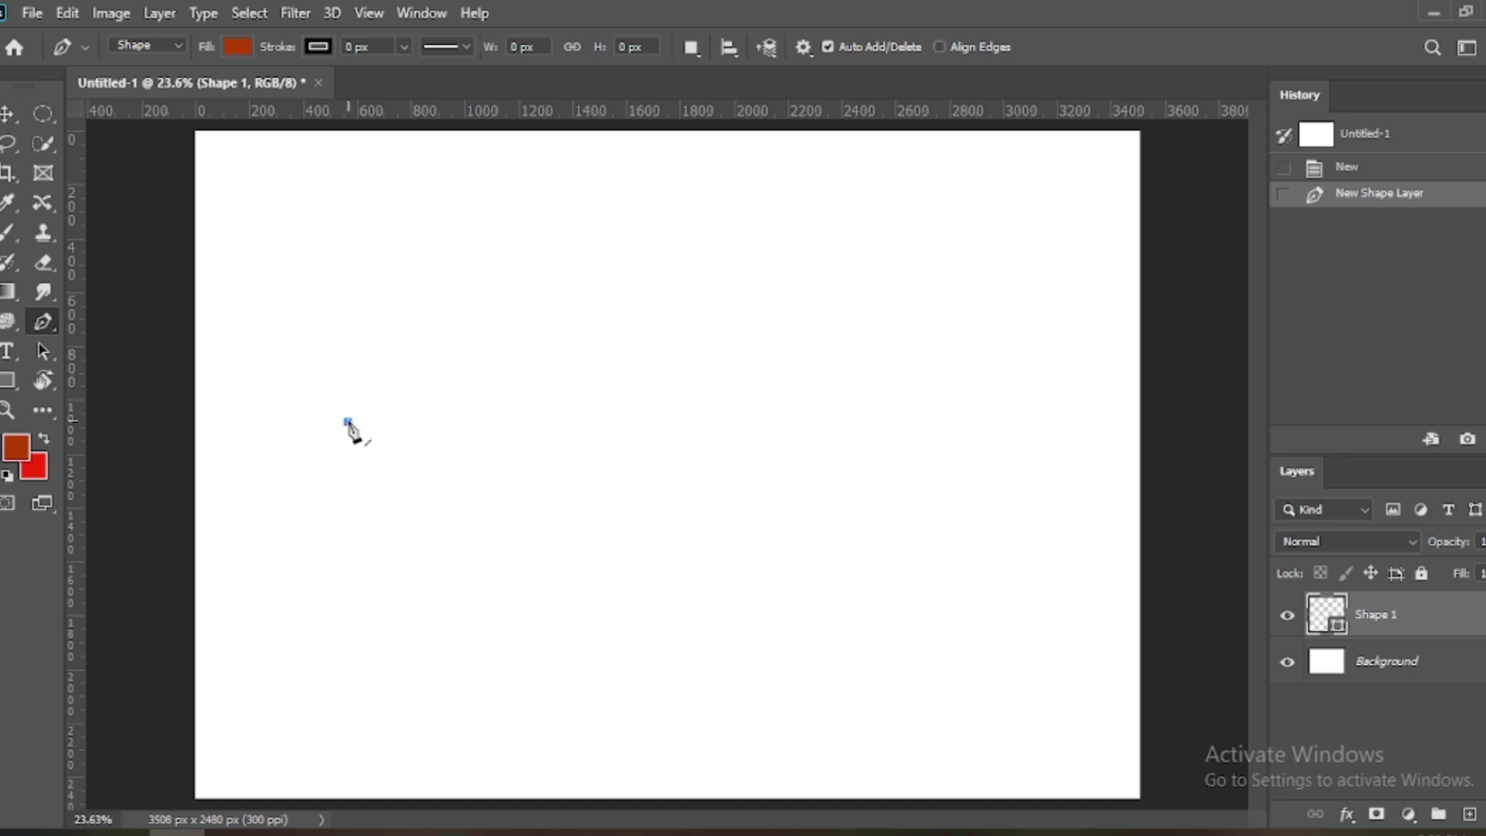
{"action": "left_click", "coordinate": [628, 423]}
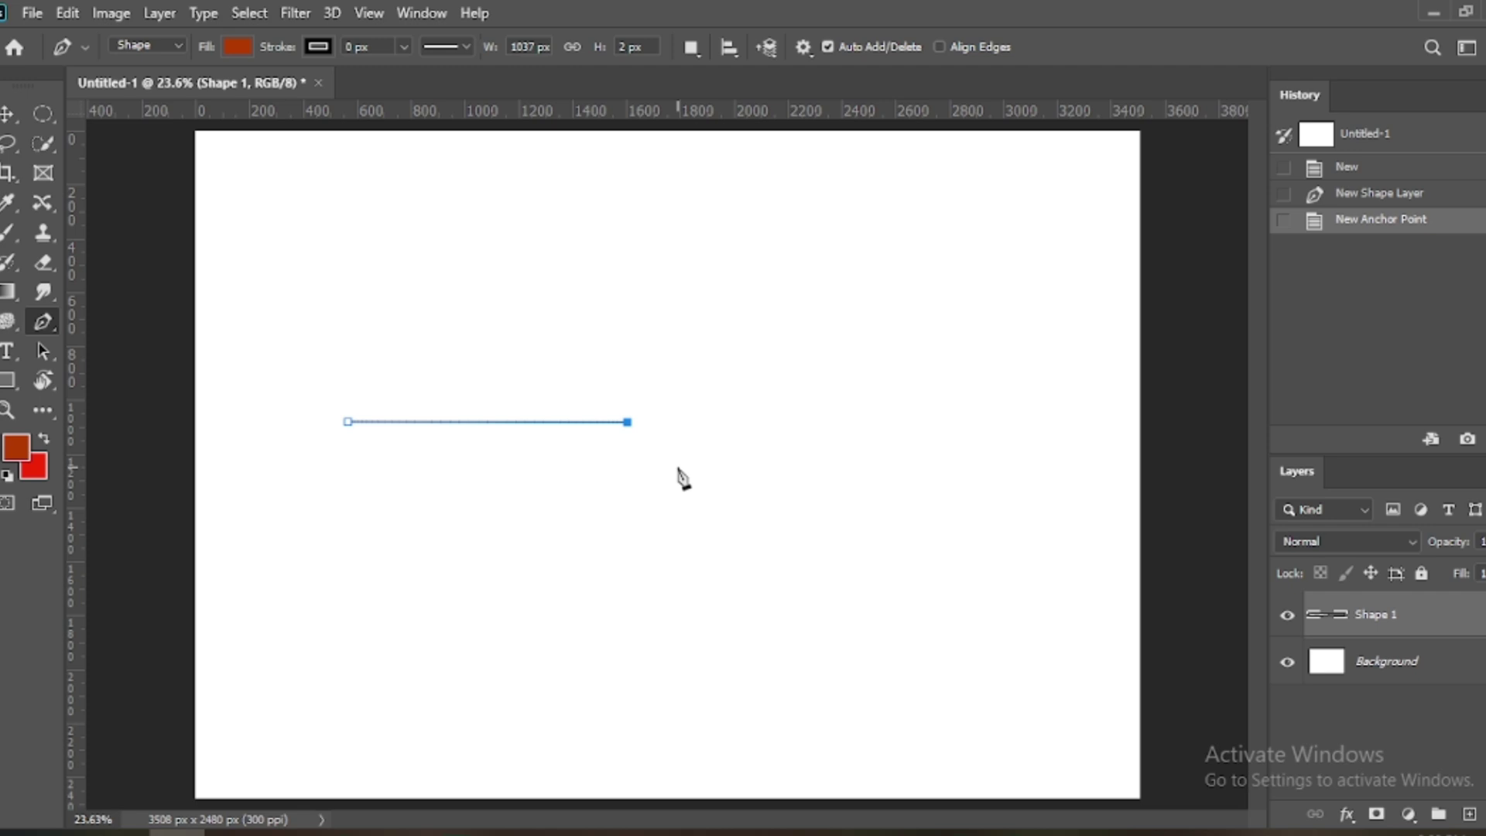
{"action": "left_click", "coordinate": [628, 663]}
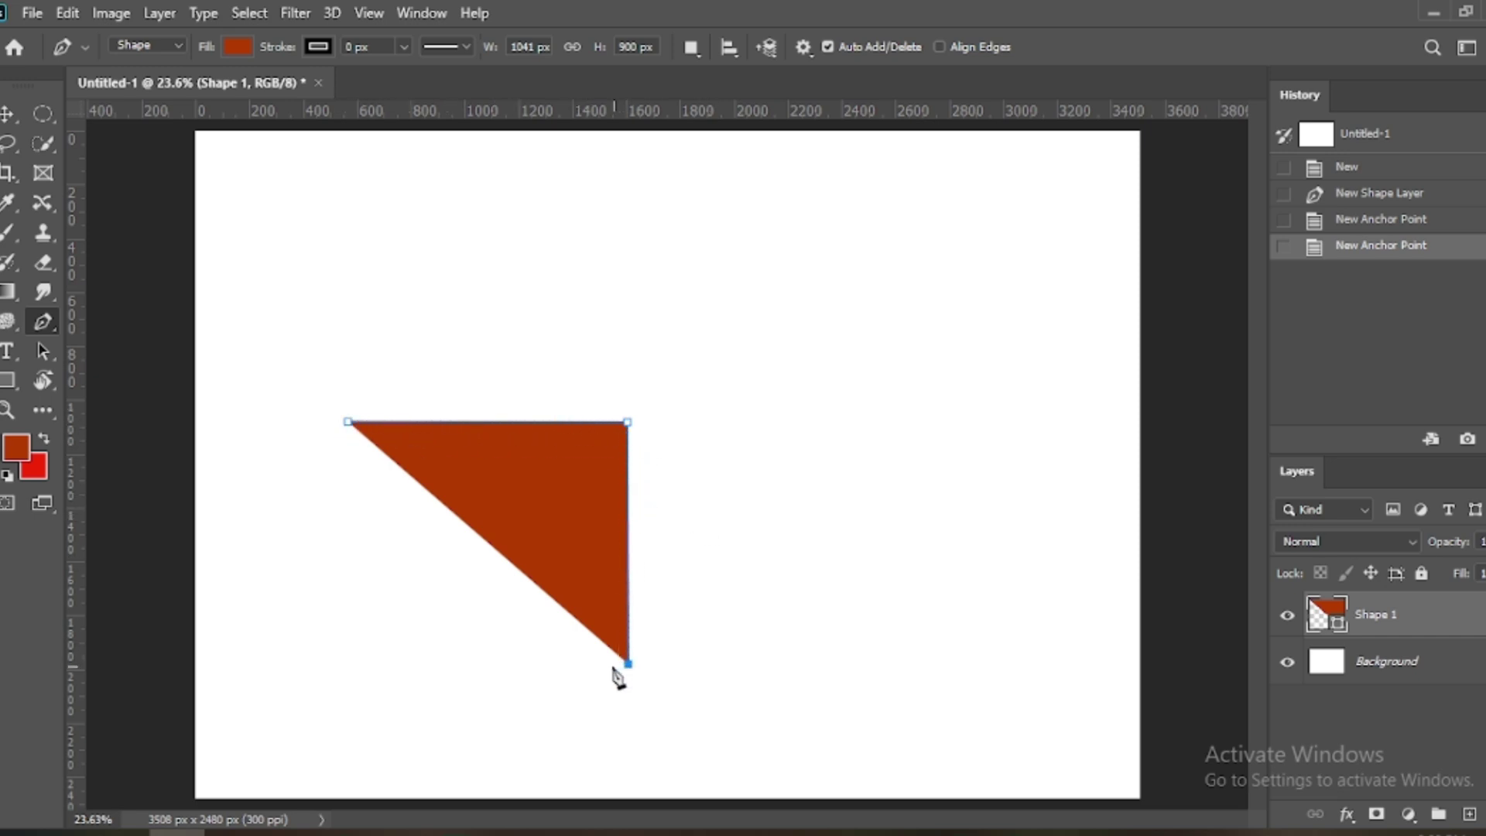
{"action": "left_click", "coordinate": [334, 662]}
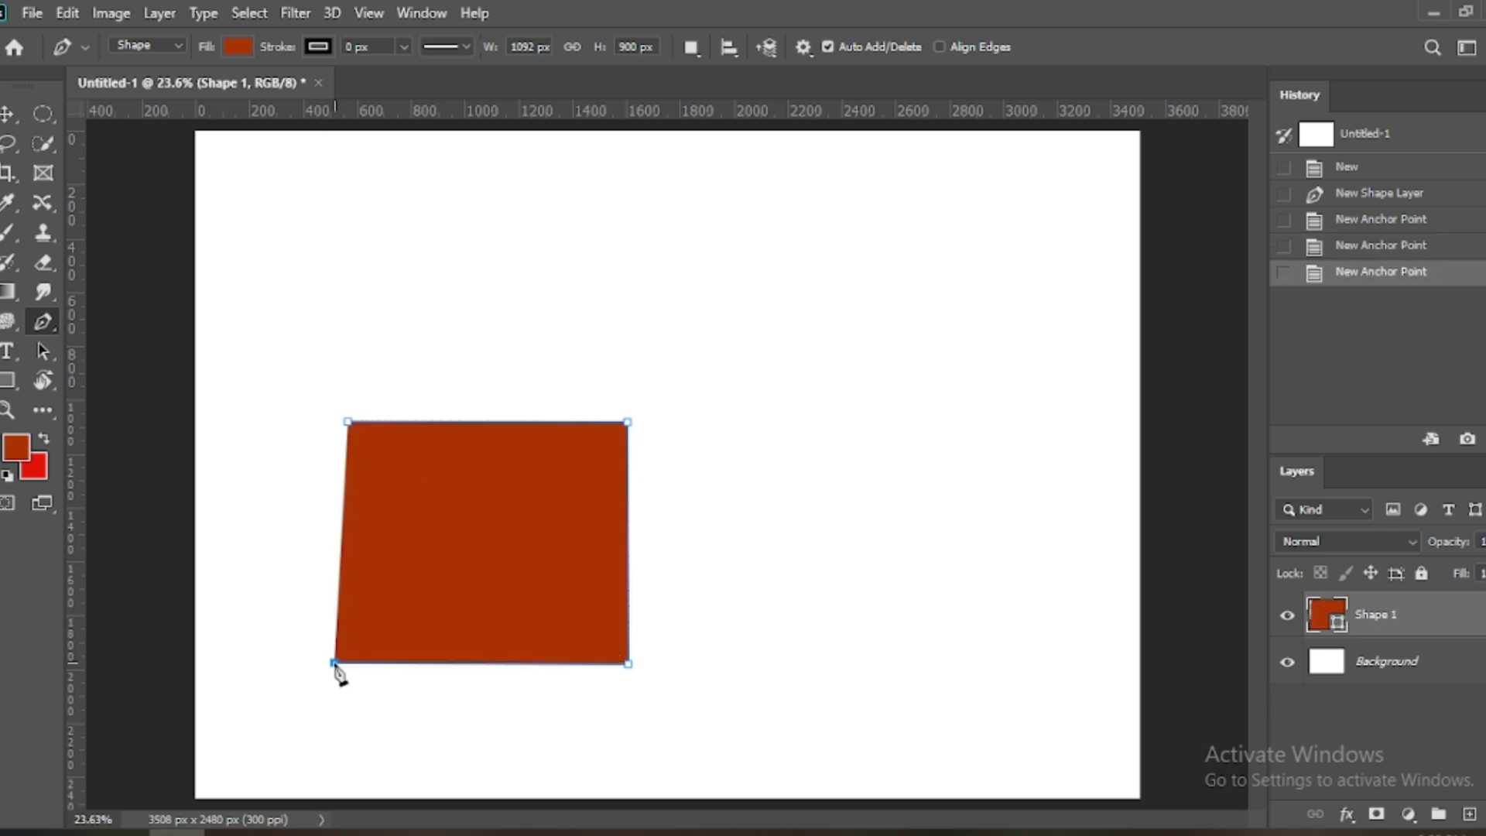
{"action": "left_click", "coordinate": [348, 423]}
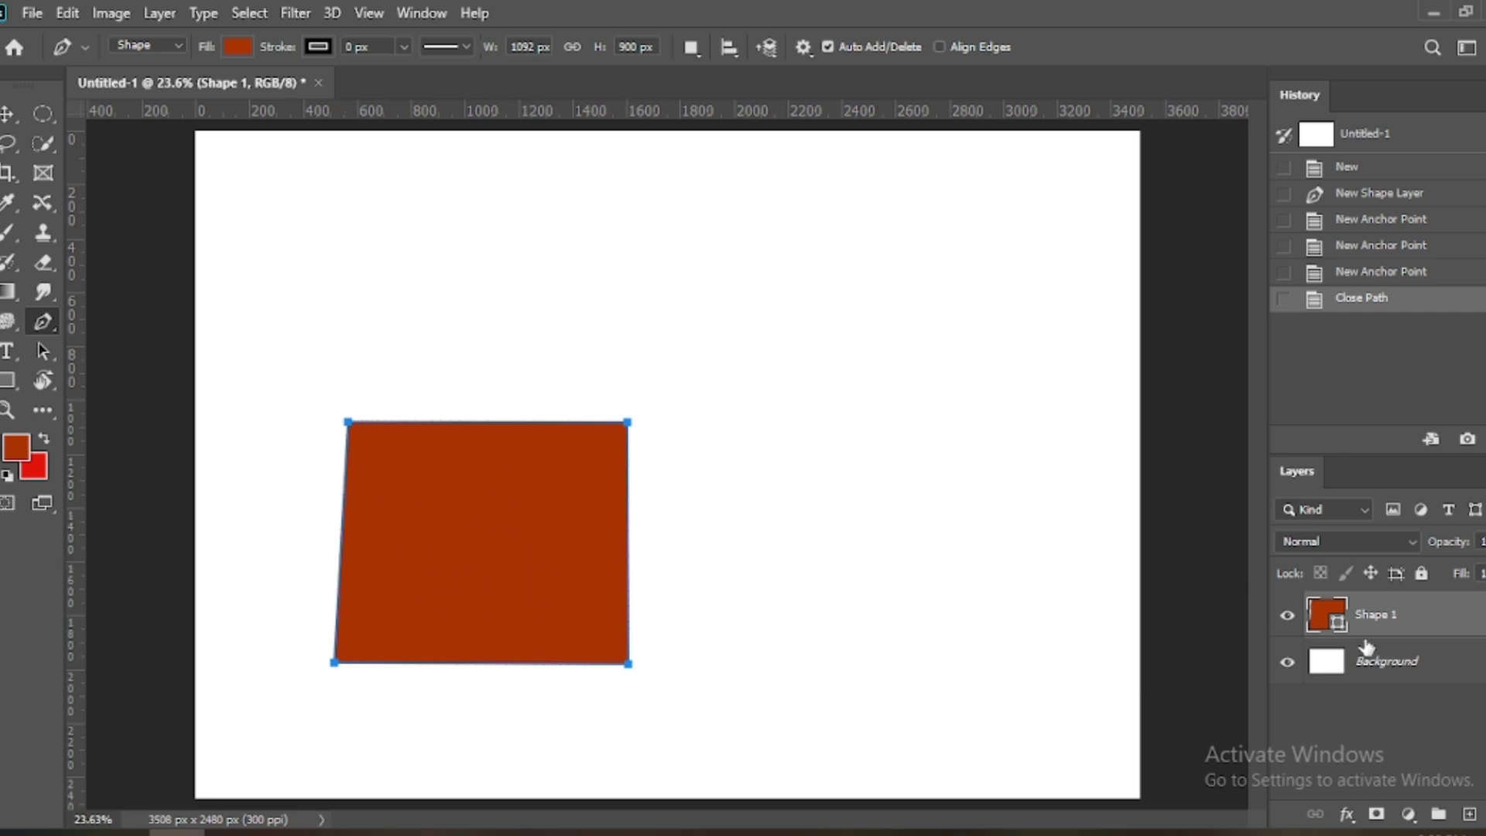
Step: Change the four-sided shape's fill to green and set its black stroke width to about 48.35 px
{"action": "double_click", "coordinate": [1337, 620]}
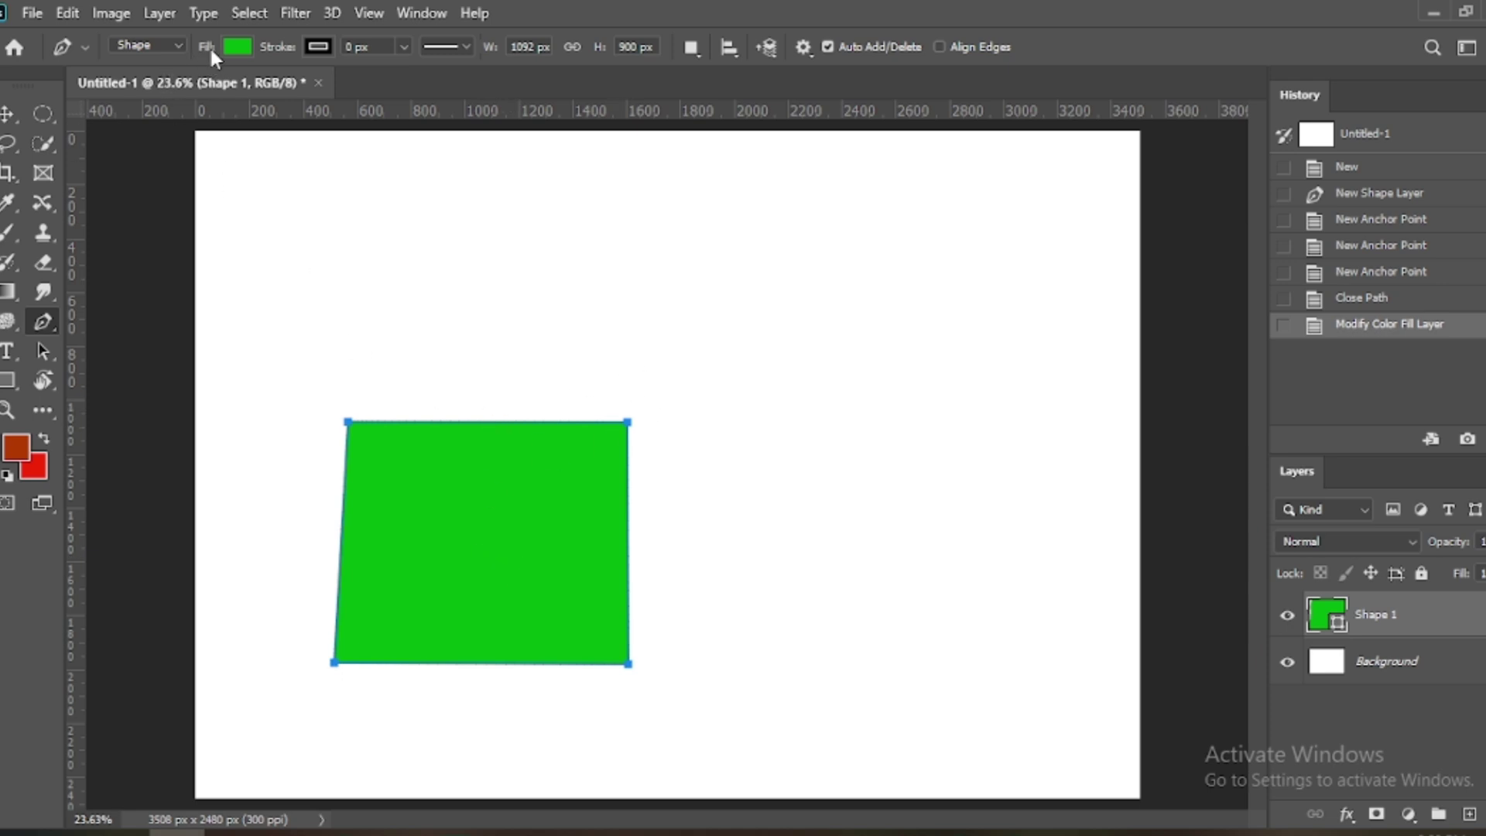
{"action": "left_click", "coordinate": [545, 422]}
{"action": "scroll", "coordinate": [564, 443], "scroll_direction": "up", "scroll_amount": 6}
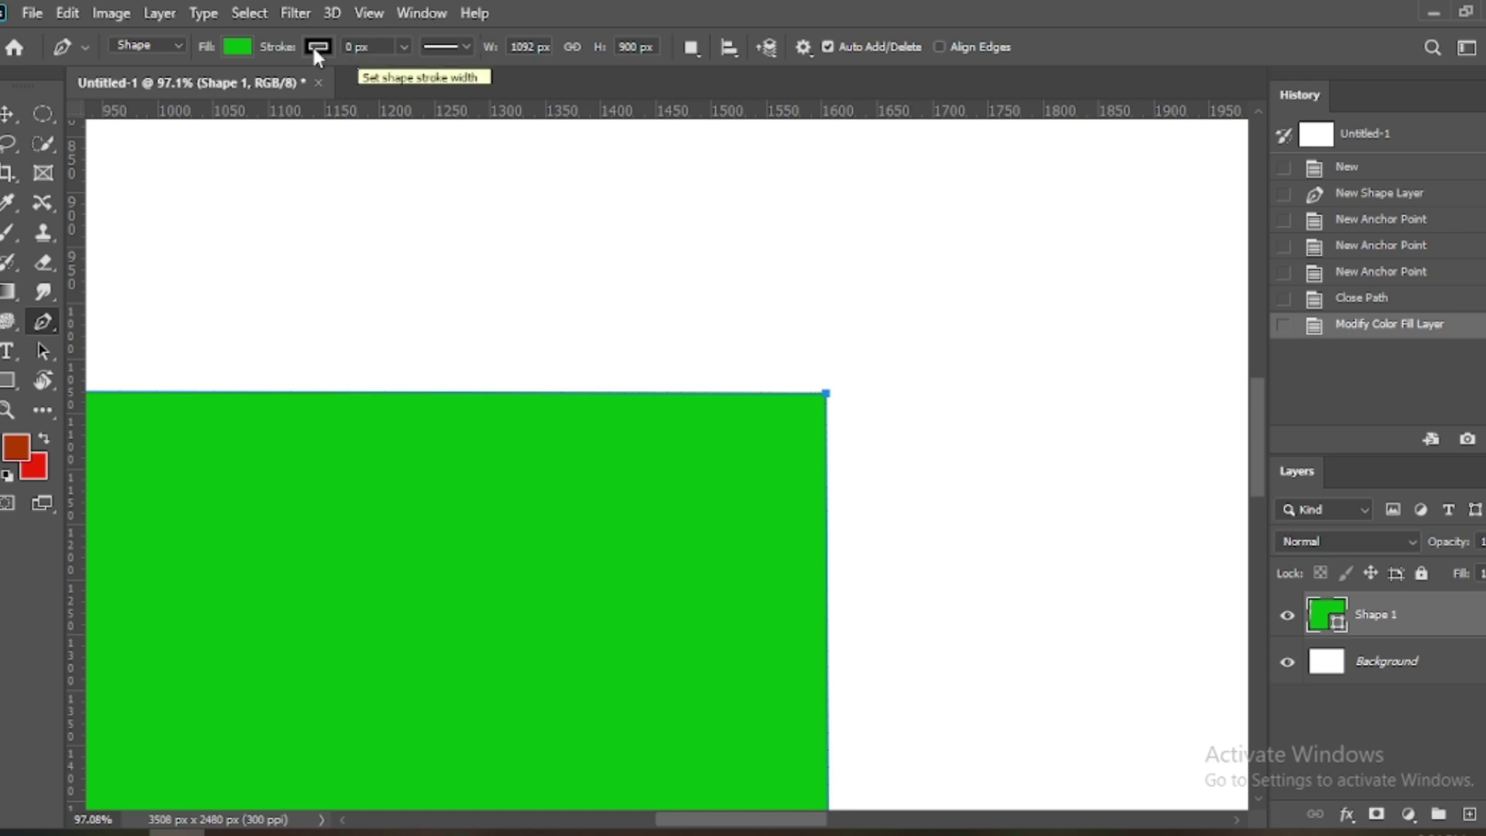
{"action": "left_click", "coordinate": [404, 47]}
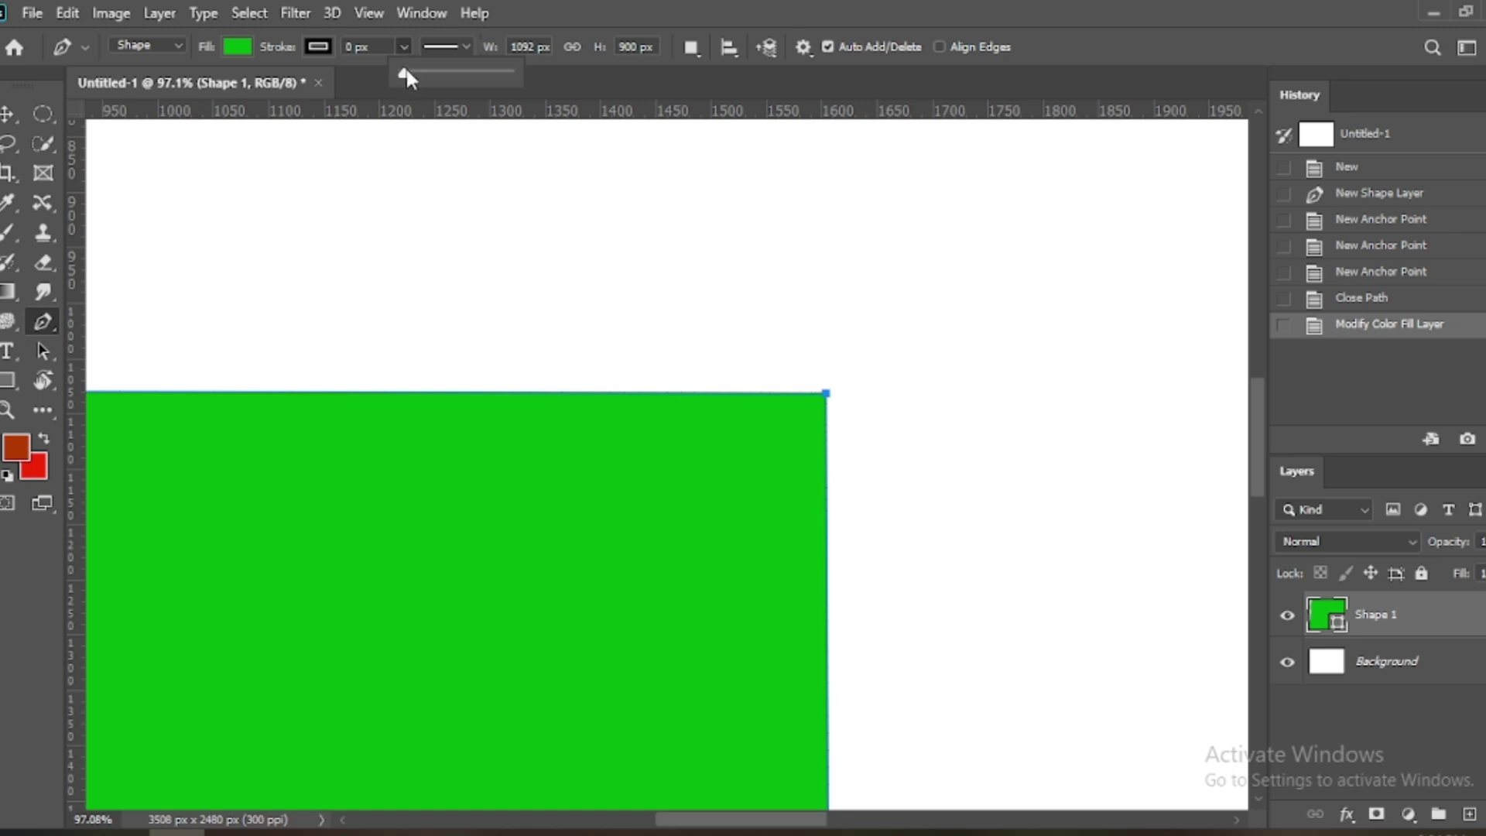
{"action": "mouse_move", "coordinate": [407, 71]}
{"action": "left_mouse_down"}
{"action": "mouse_move", "coordinate": [454, 75]}
{"action": "mouse_move", "coordinate": [440, 75]}
{"action": "left_mouse_up"}
{"action": "left_click", "coordinate": [384, 48]}
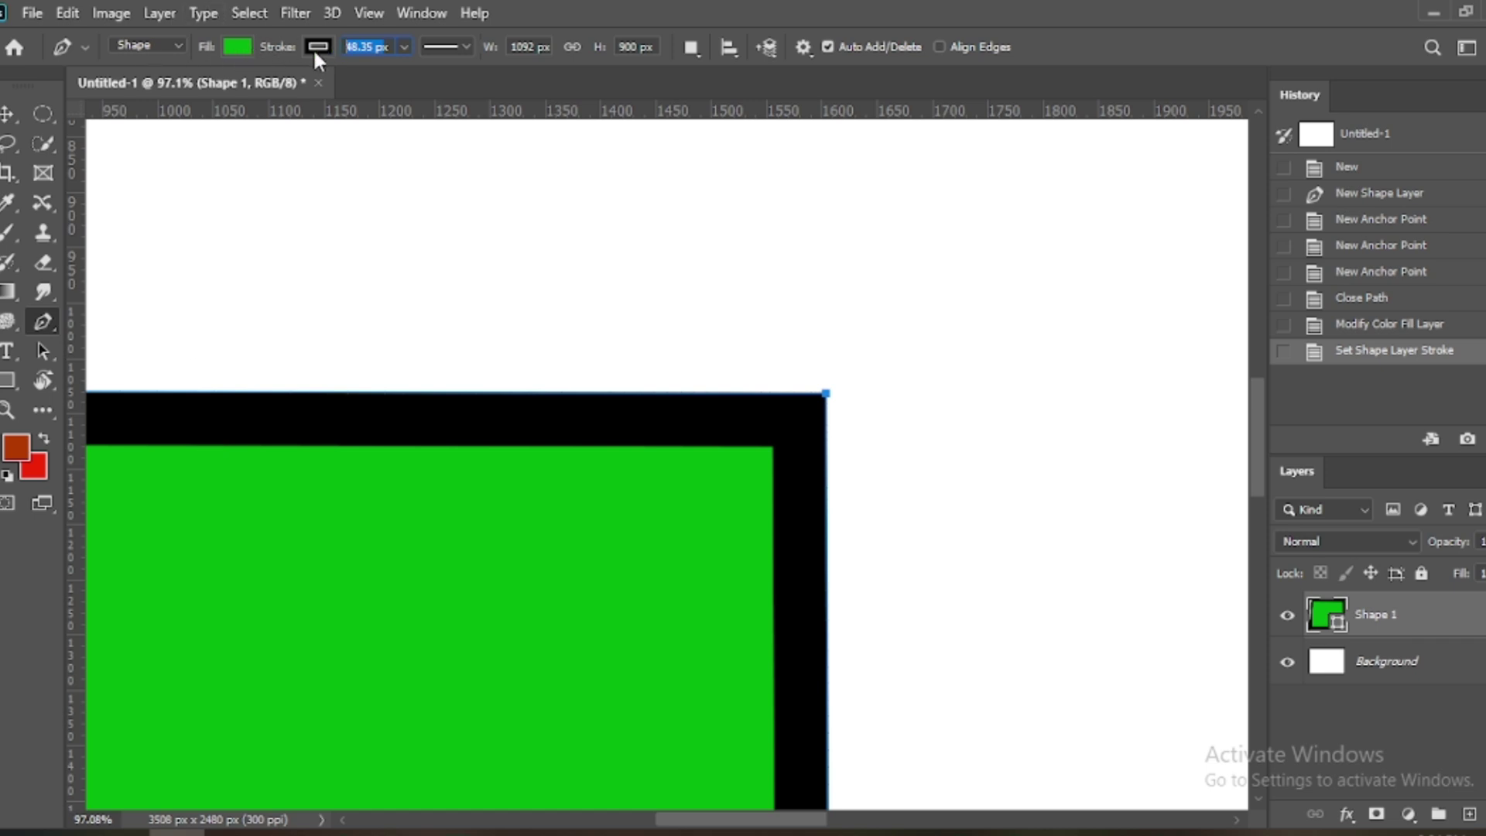
{"action": "key", "text": "ctrl+0"}
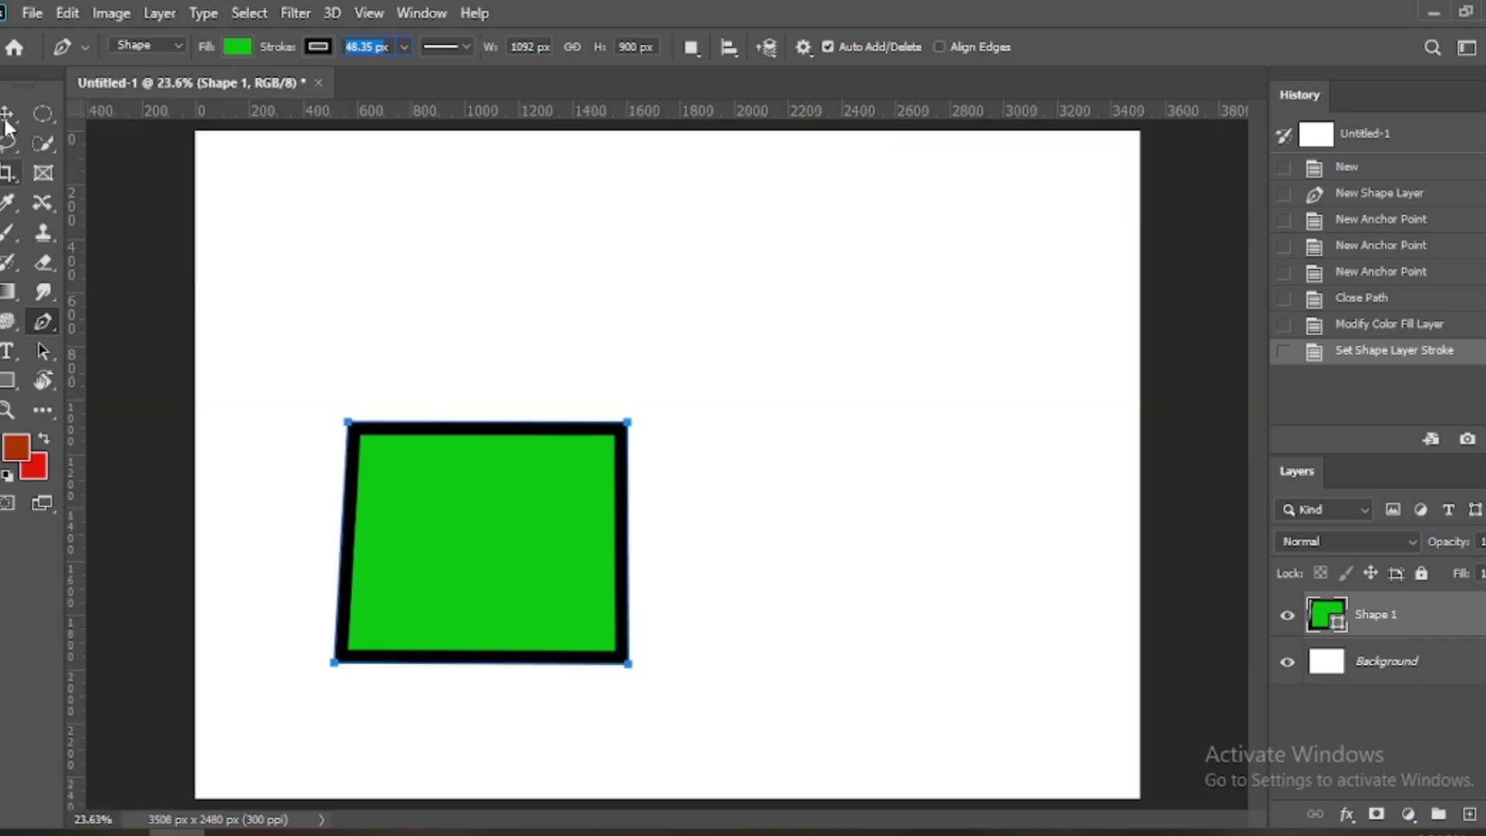
Step: Move the green shape towards the canvas's bottom-left corner with the Move Tool
{"action": "left_click", "coordinate": [382, 258]}
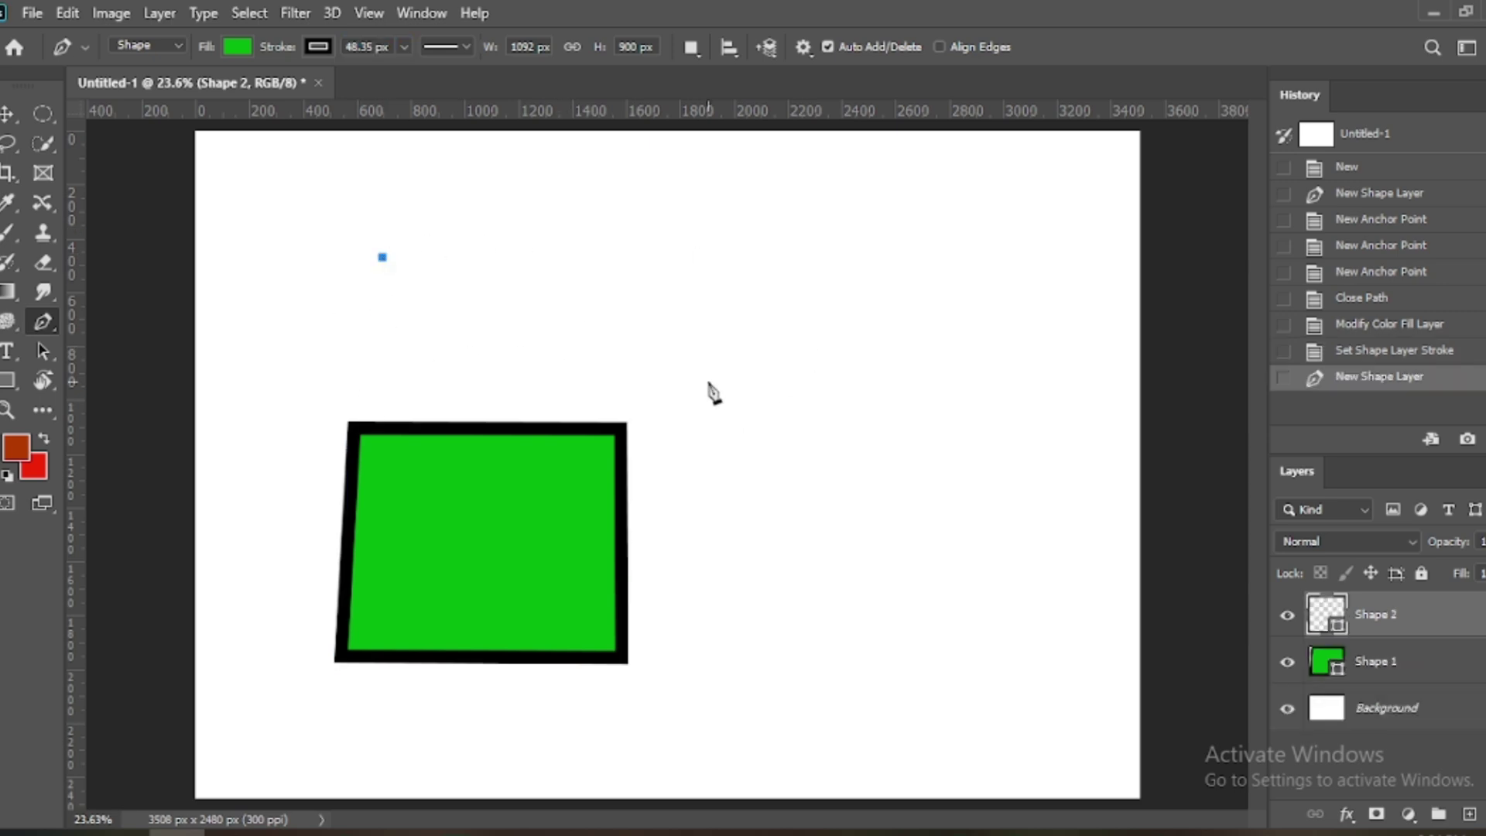
{"action": "key", "text": "ctrl+z"}
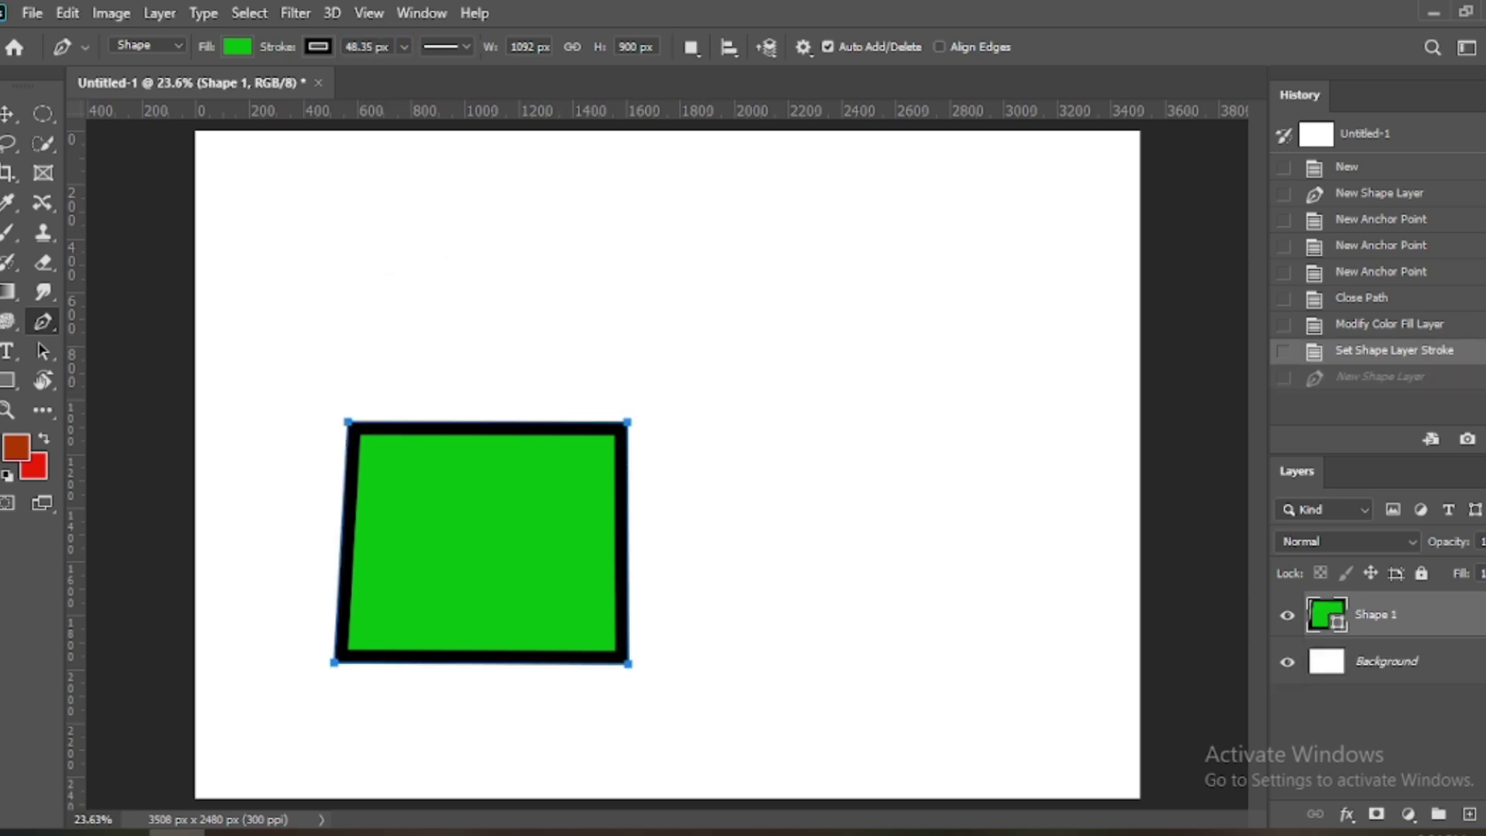
{"action": "left_click", "coordinate": [9, 114]}
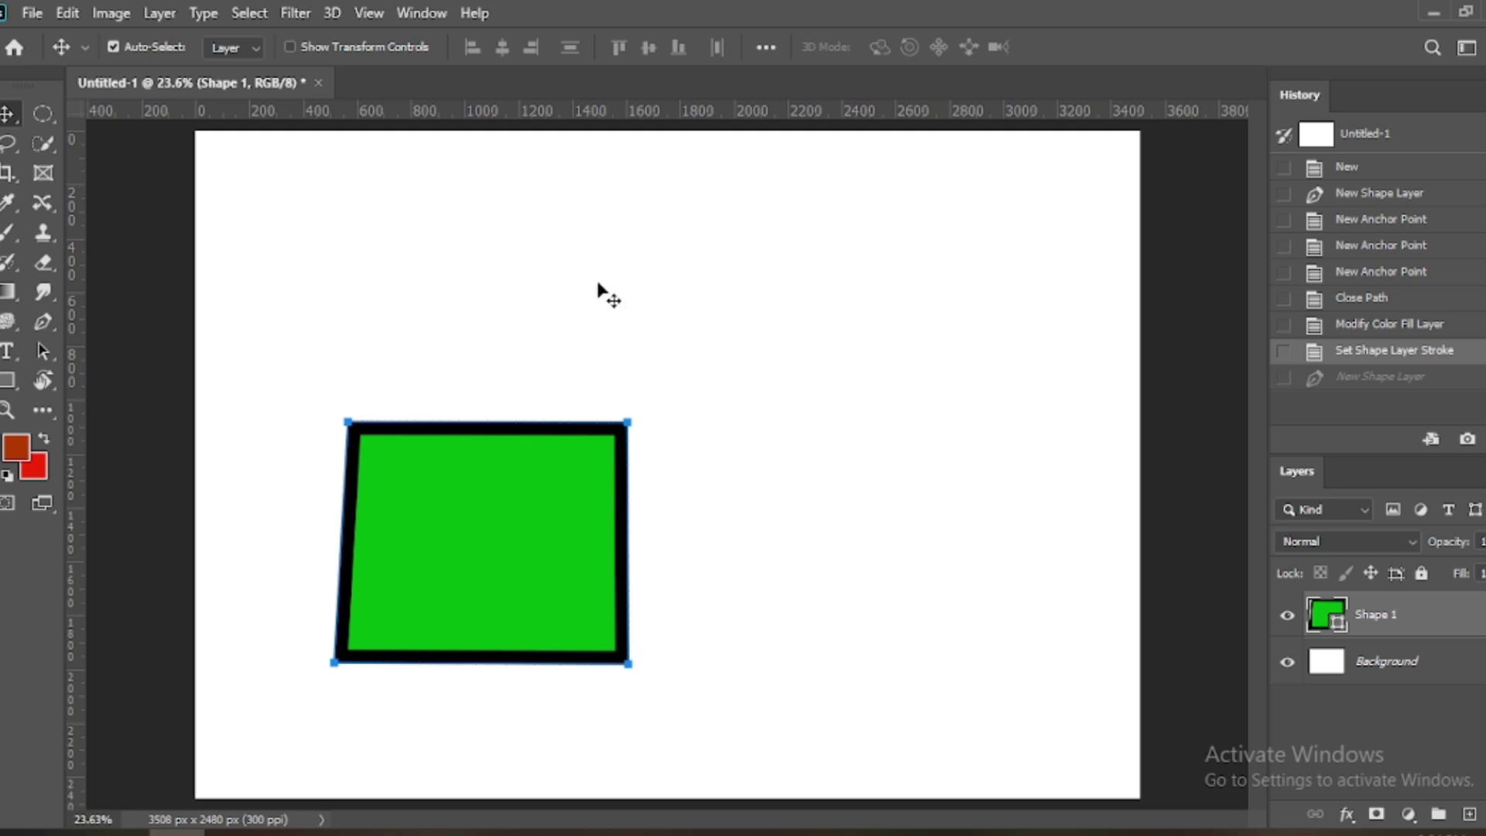
{"action": "left_click", "coordinate": [872, 485]}
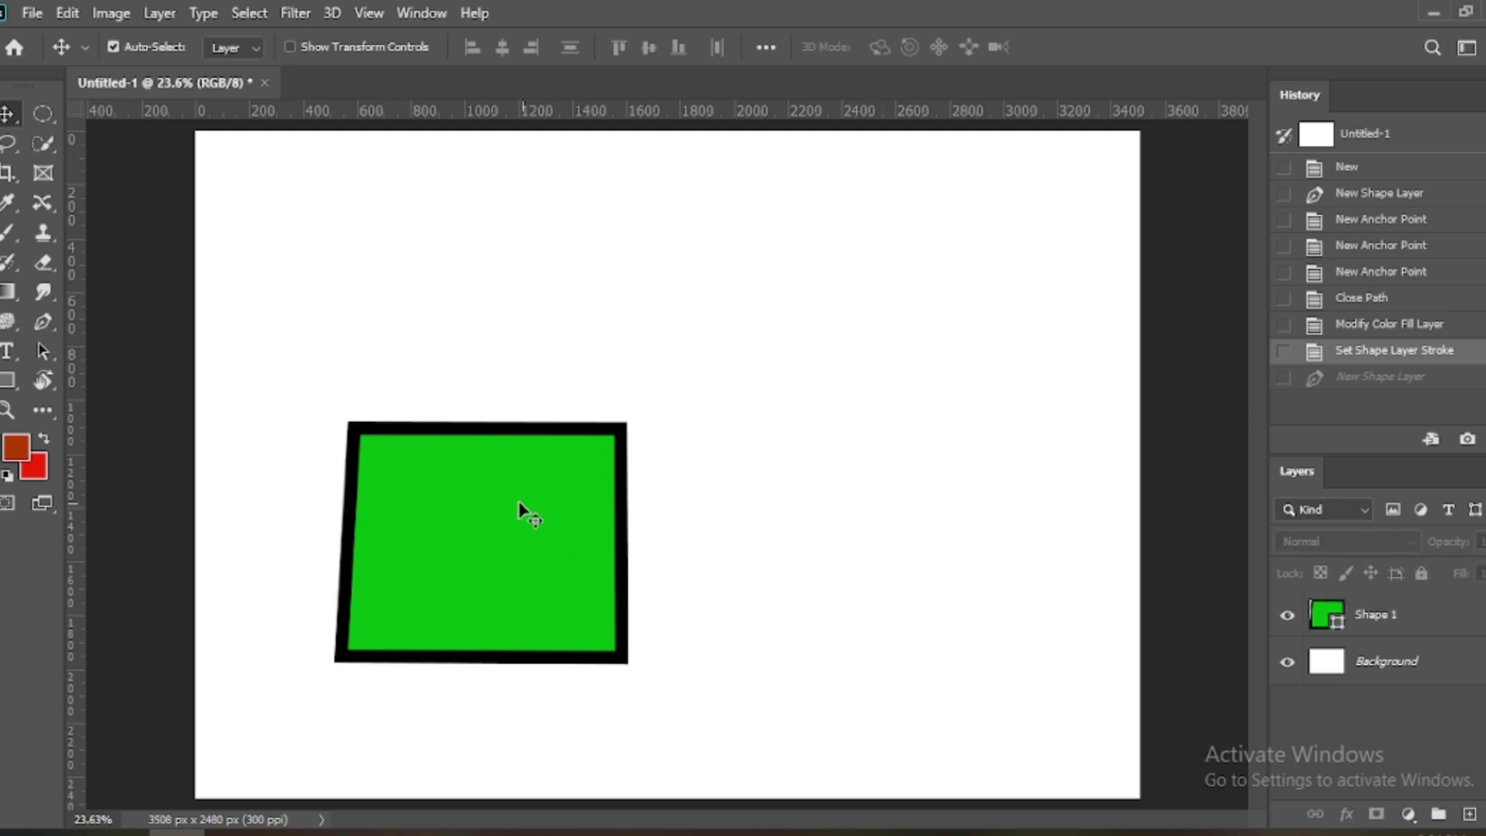
{"action": "left_click_drag", "start_coordinate": [518, 508], "coordinate": [396, 608]}
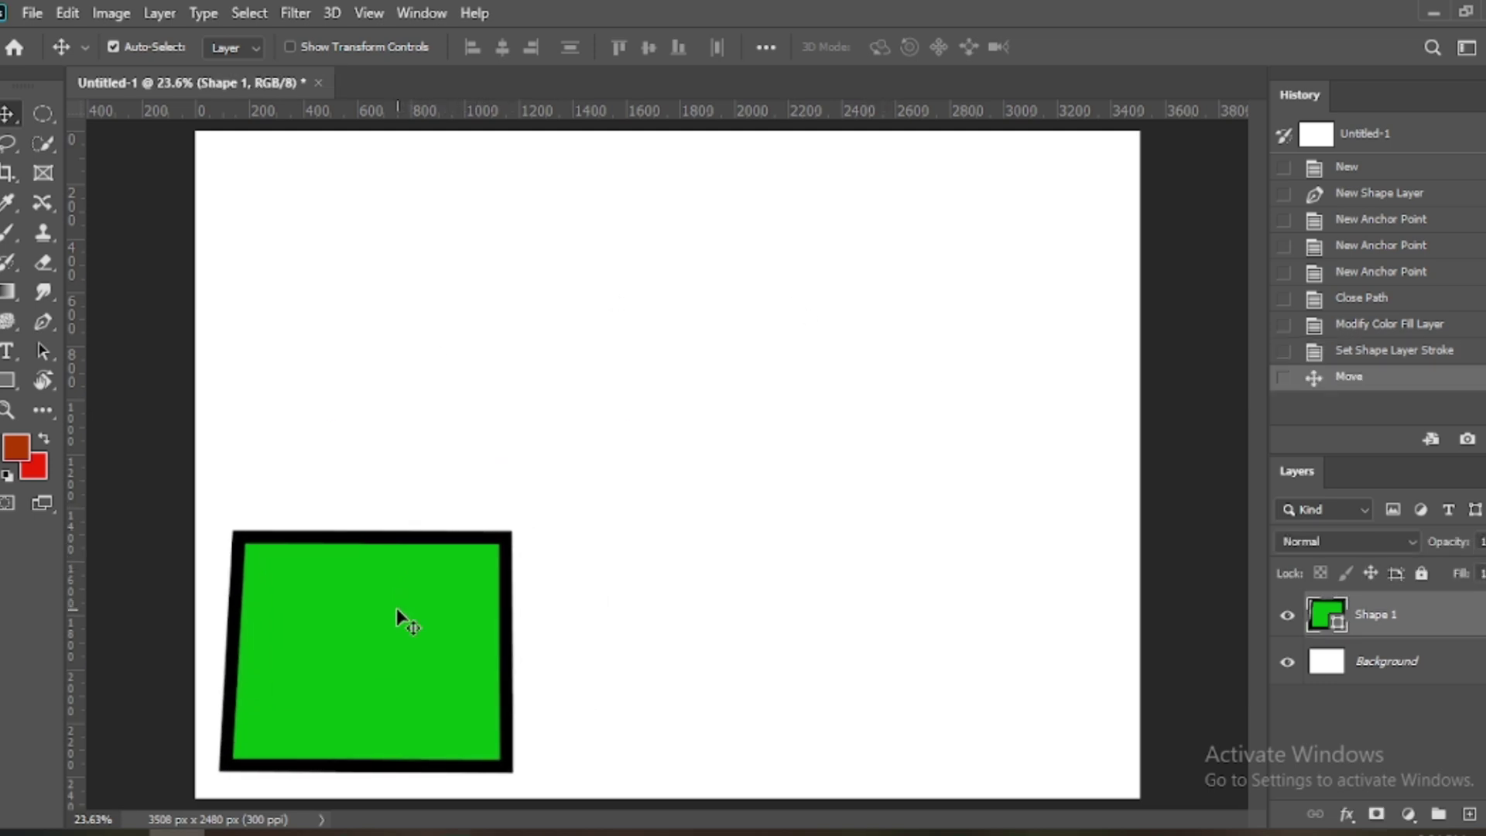
Step: Draw an open arc about 581 × 539 px above the green shape with the Pen Tool, curving it at its second anchor point
{"action": "left_click", "coordinate": [39, 324]}
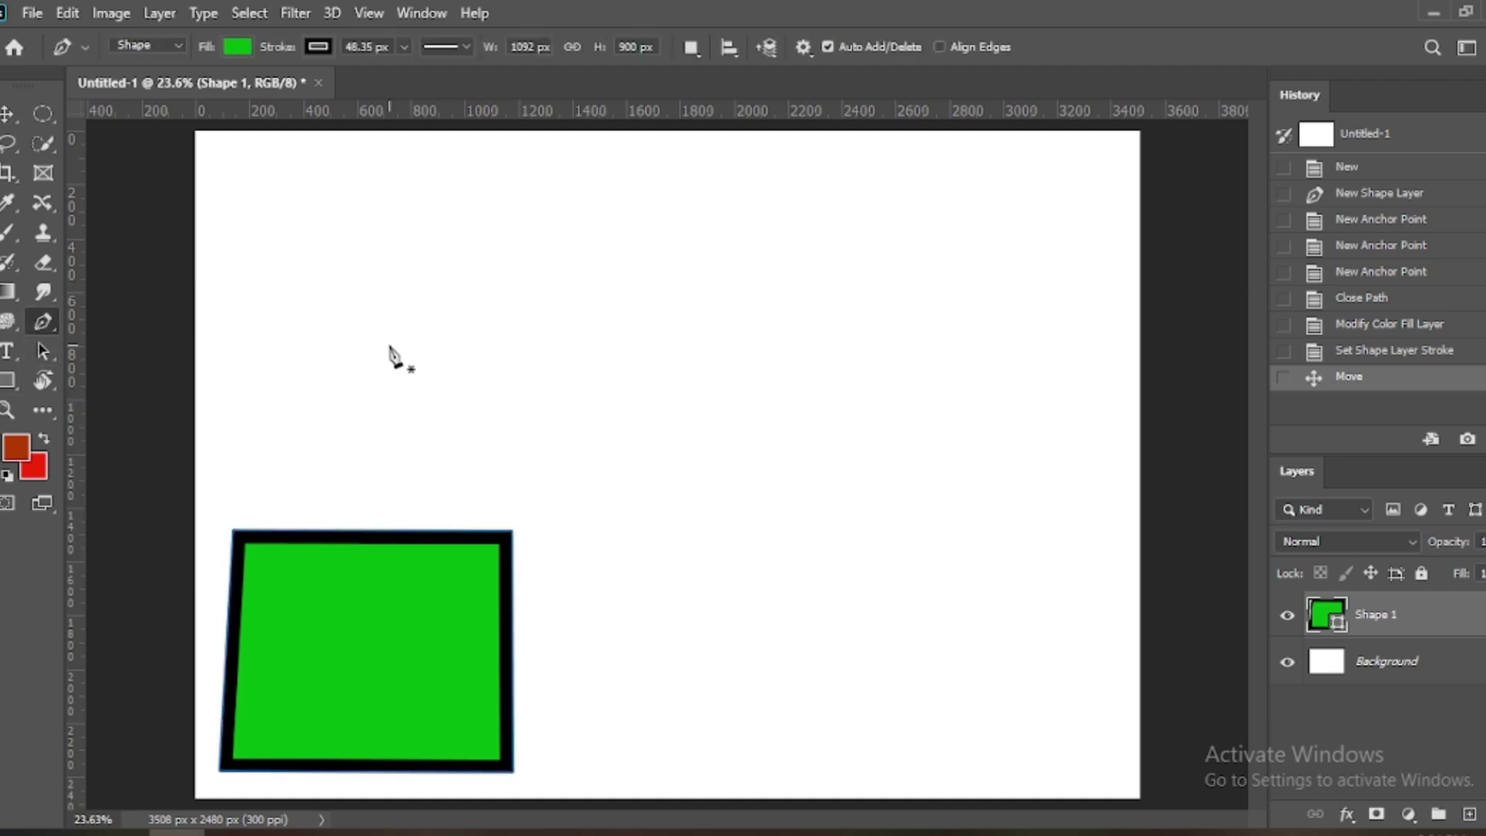
{"action": "left_click", "coordinate": [269, 428]}
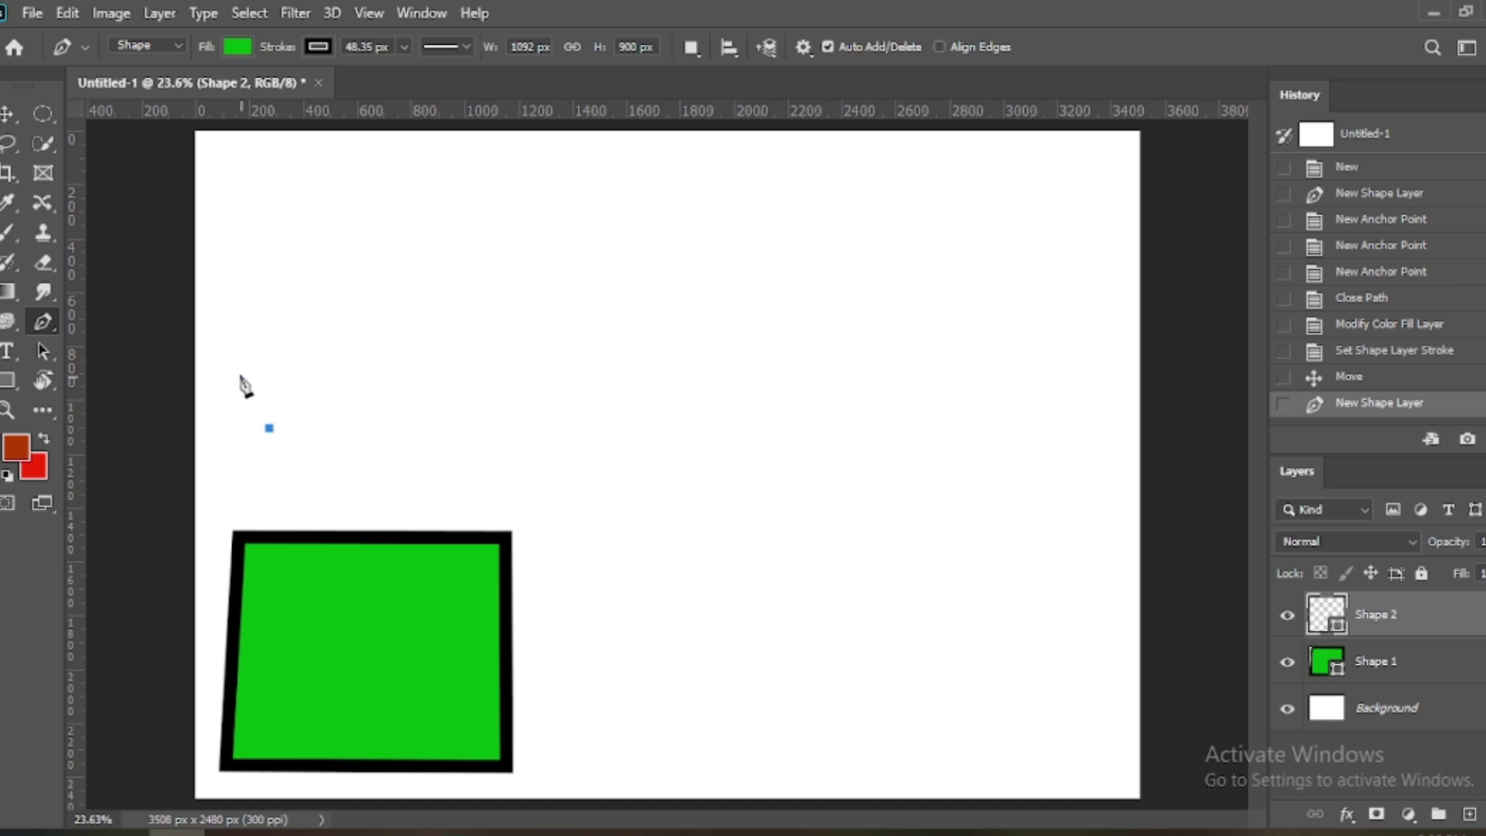
{"action": "left_click", "coordinate": [433, 278]}
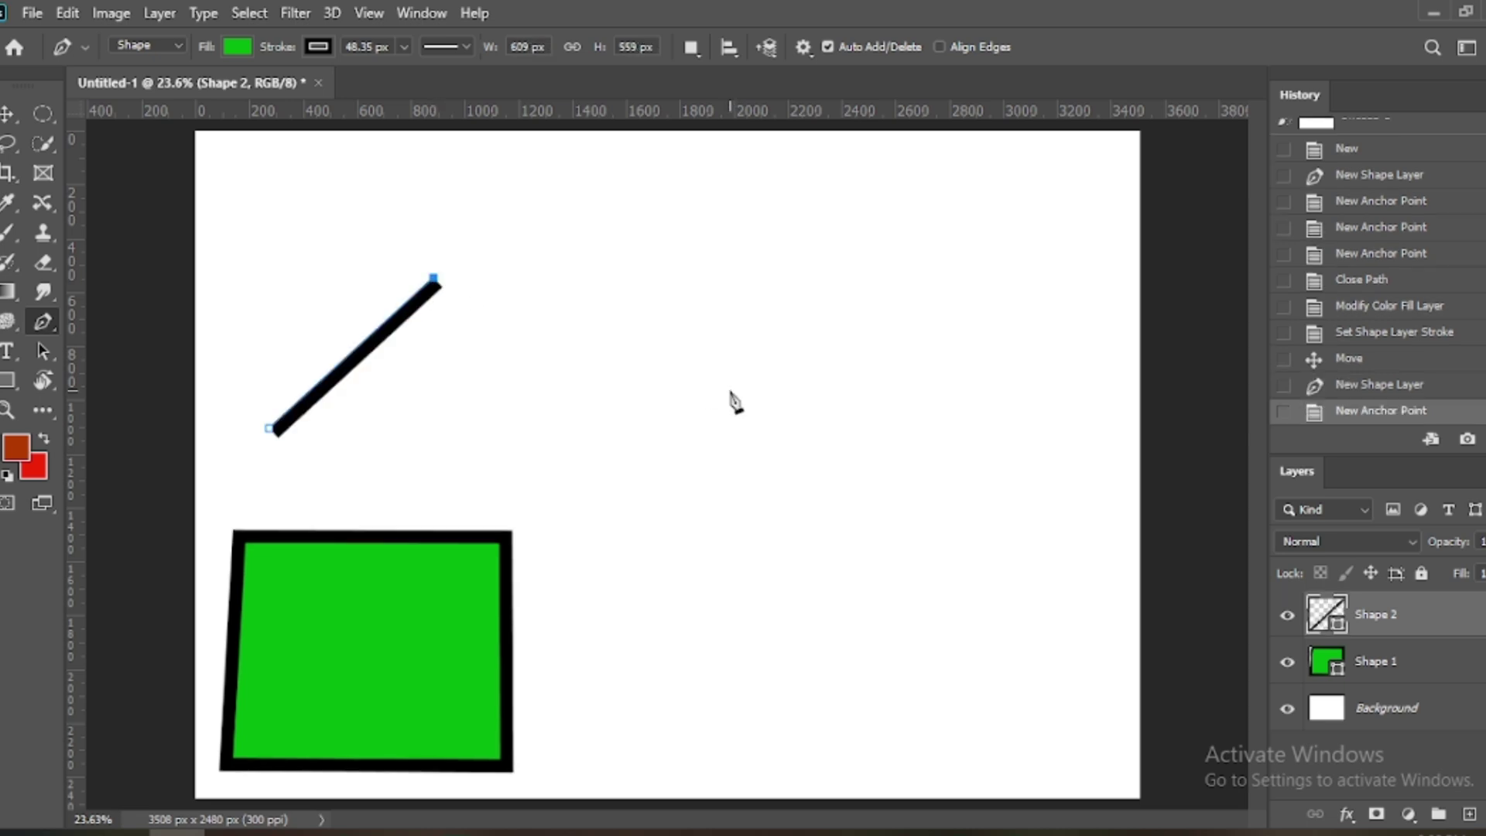
{"action": "key", "text": "ctrl+z"}
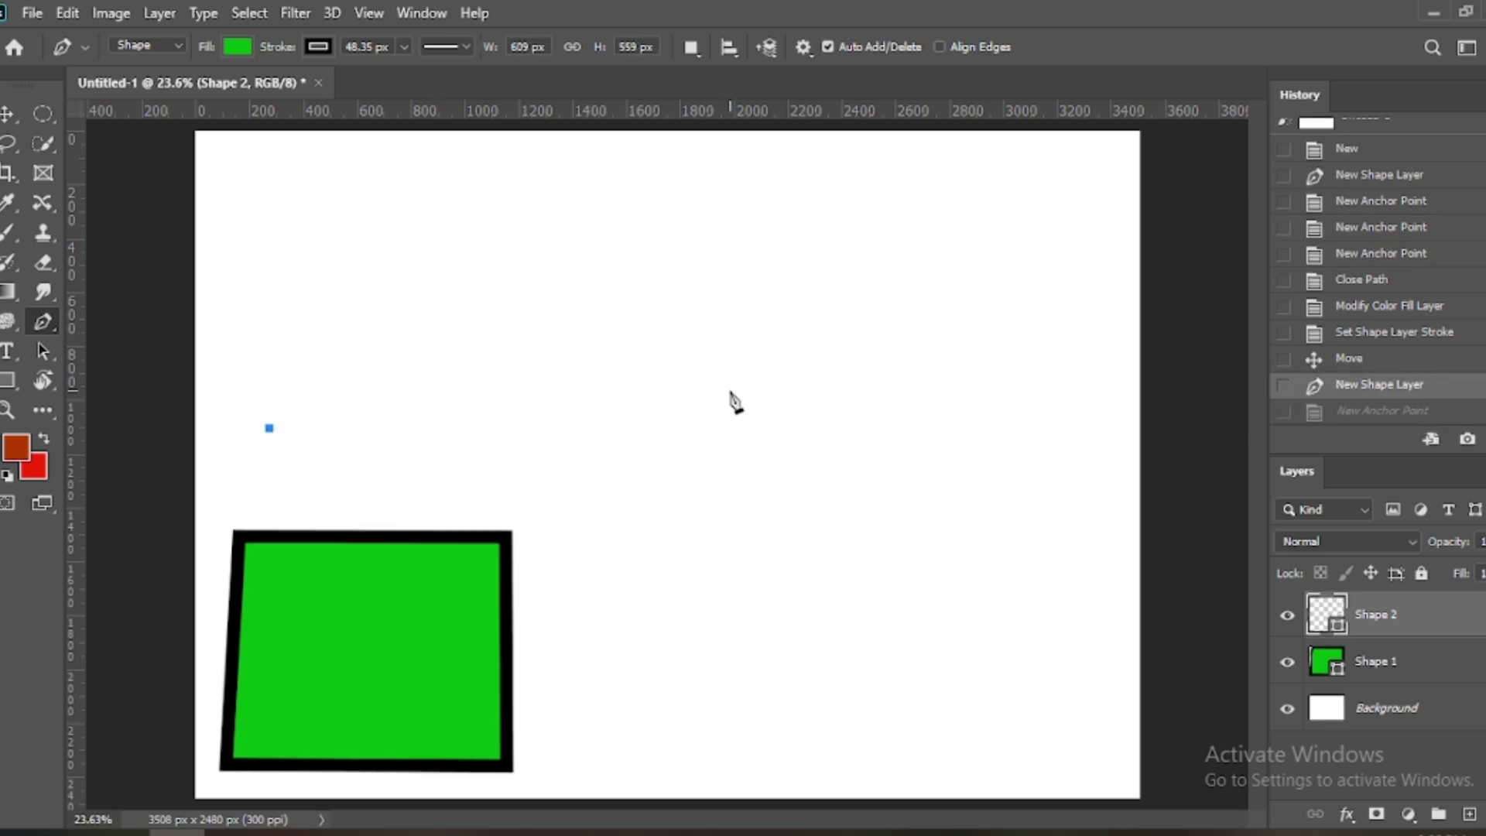
{"action": "left_click", "coordinate": [425, 283]}
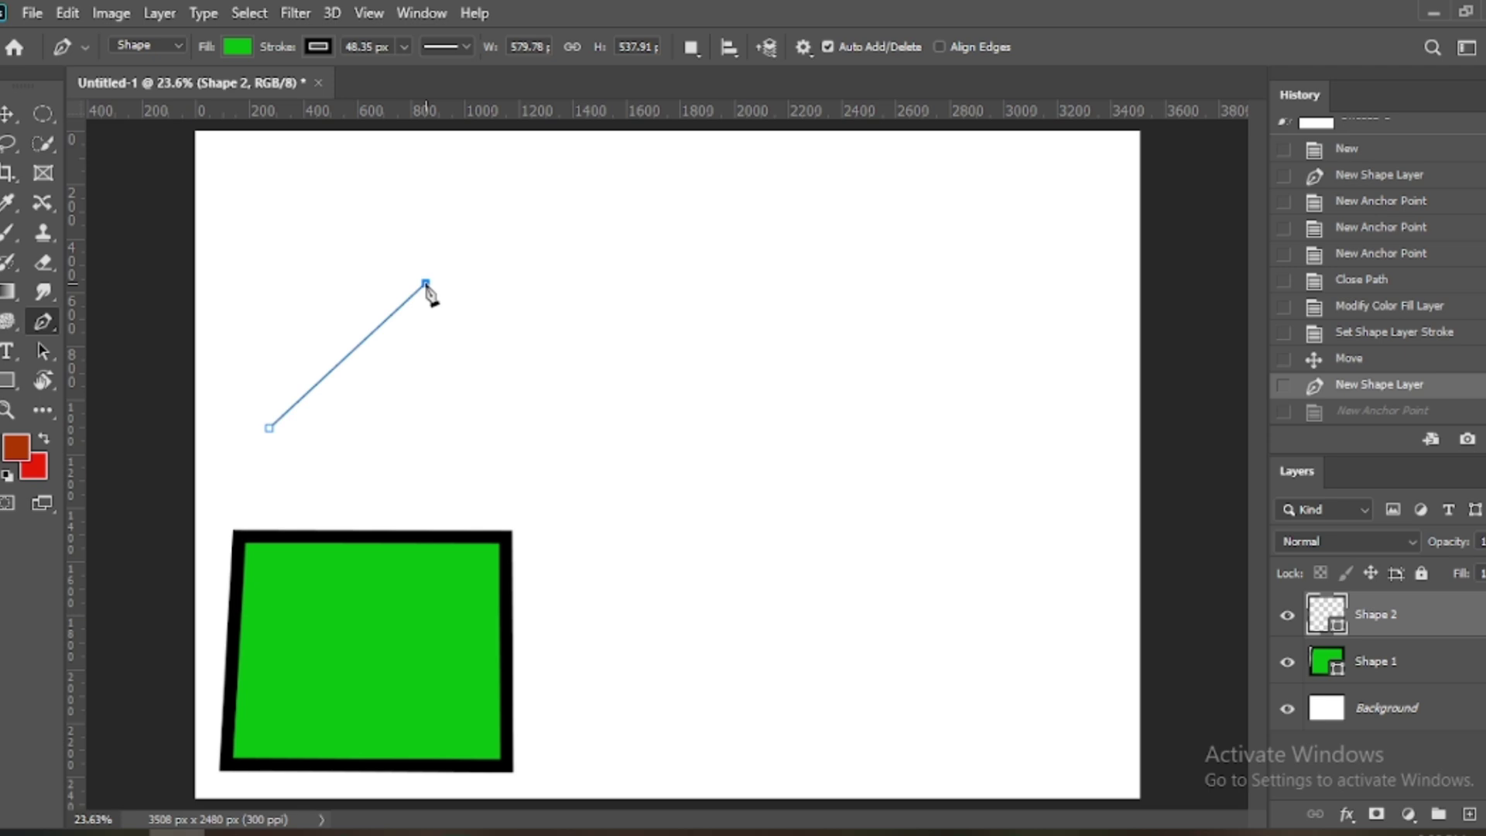
{"action": "mouse_move", "coordinate": [432, 289]}
{"action": "left_mouse_down"}
{"action": "mouse_move", "coordinate": [583, 284]}
{"action": "mouse_move", "coordinate": [541, 238]}
{"action": "mouse_move", "coordinate": [368, 166]}
{"action": "mouse_move", "coordinate": [524, 174]}
{"action": "mouse_move", "coordinate": [663, 377]}
{"action": "mouse_move", "coordinate": [588, 304]}
{"action": "mouse_move", "coordinate": [606, 244]}
{"action": "mouse_move", "coordinate": [624, 261]}
{"action": "mouse_move", "coordinate": [617, 251]}
{"action": "mouse_move", "coordinate": [612, 297]}
{"action": "mouse_move", "coordinate": [593, 294]}
{"action": "left_mouse_up"}
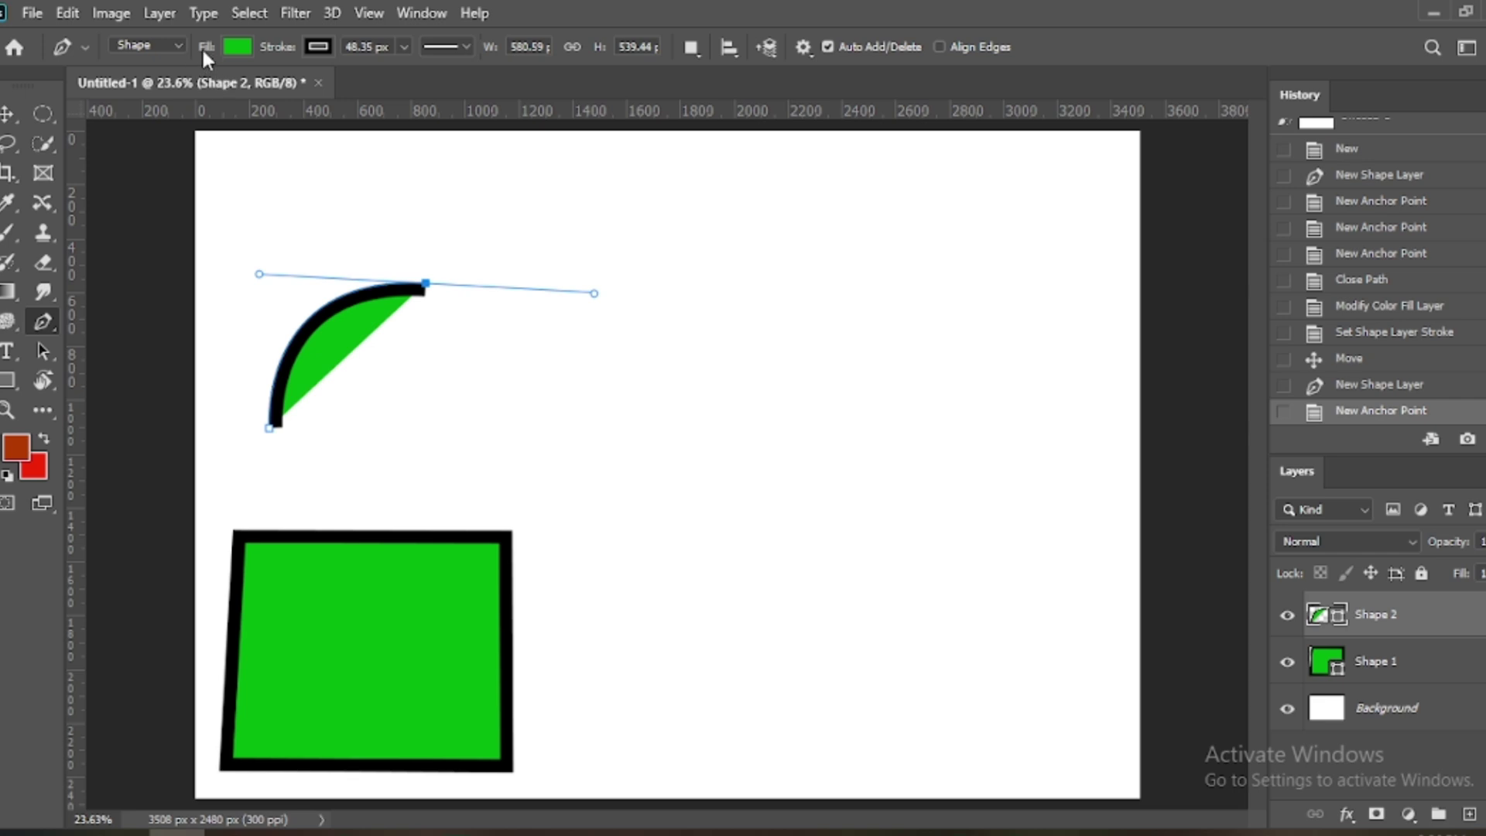
Step: Remove the arc's fill colour and set its stroke width to about 4.68 px
{"action": "left_click", "coordinate": [237, 47]}
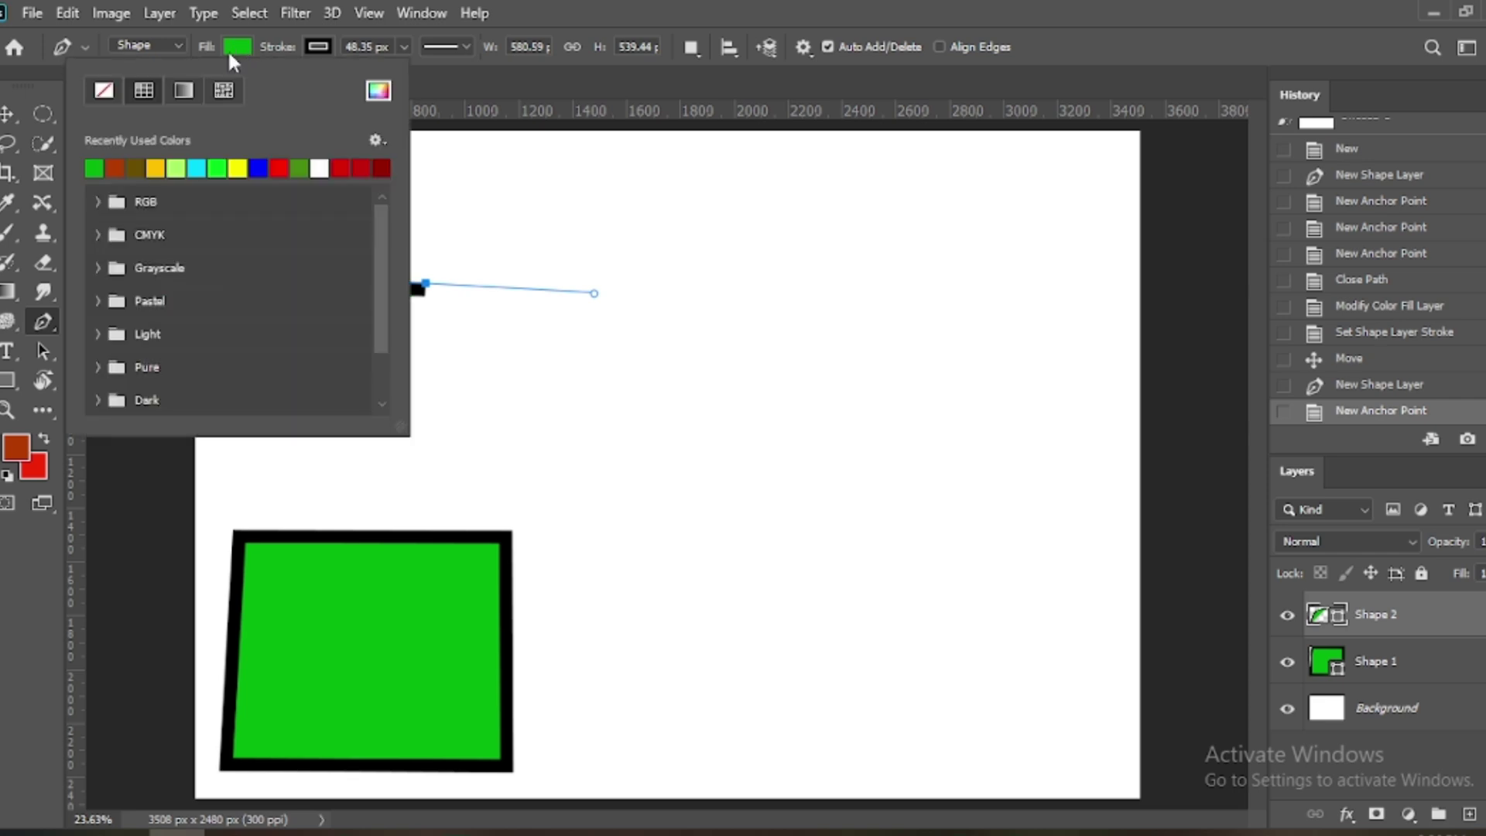
{"action": "left_click", "coordinate": [105, 93]}
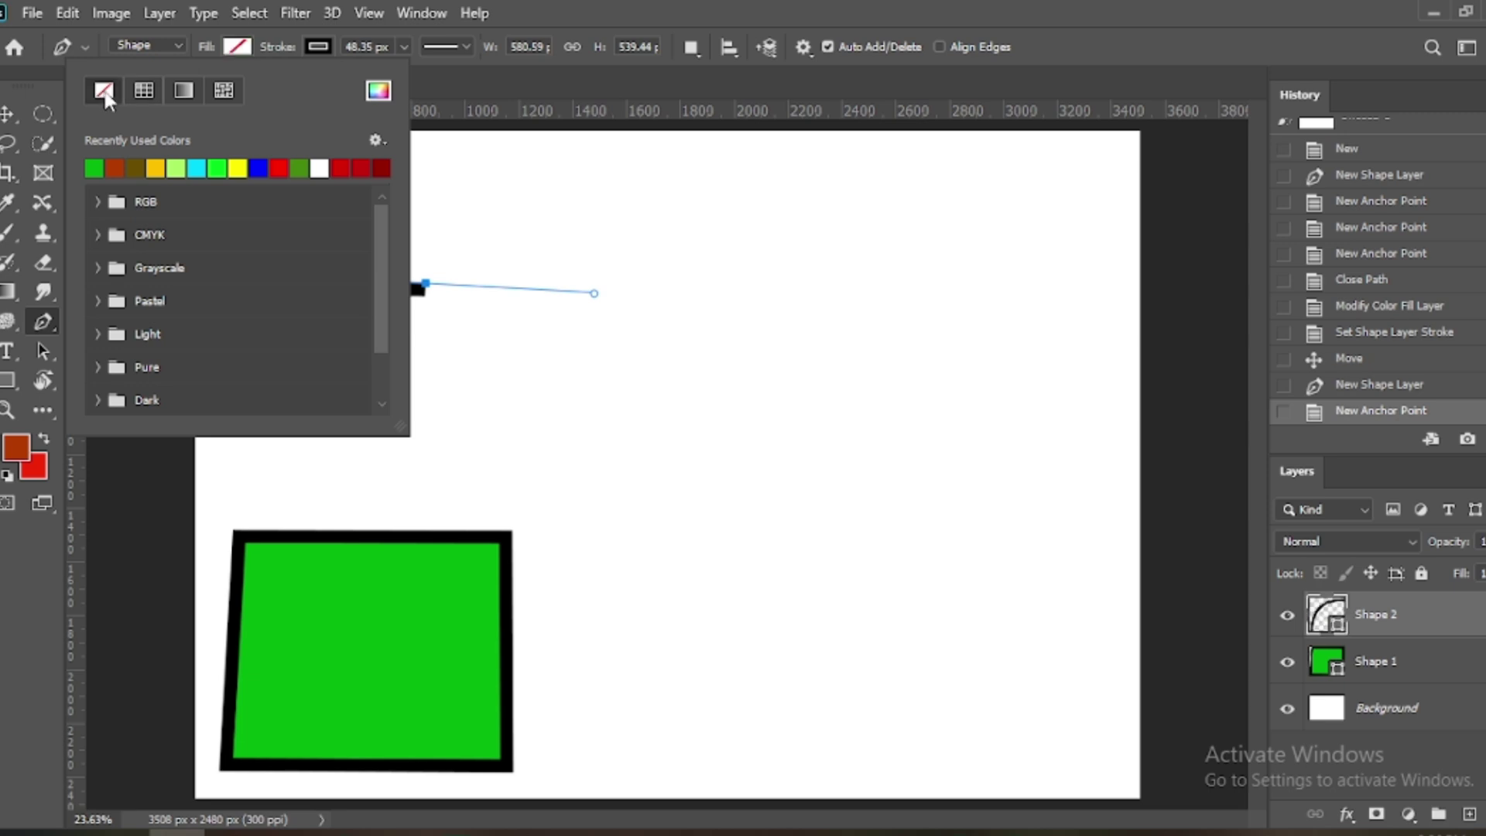
{"action": "left_click", "coordinate": [245, 55]}
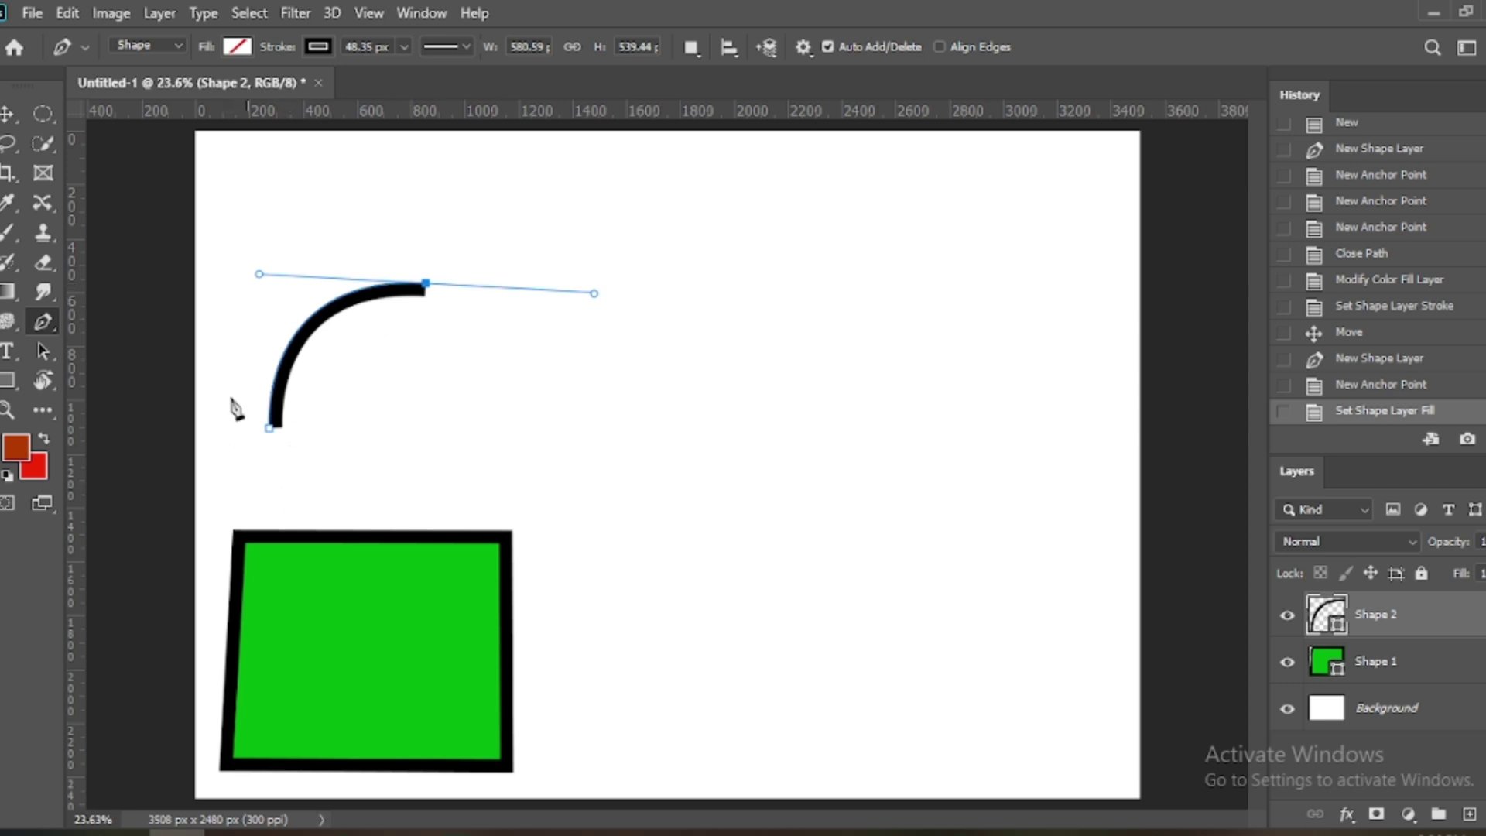
{"action": "left_click", "coordinate": [404, 47]}
{"action": "left_click_drag", "start_coordinate": [404, 73], "coordinate": [372, 80]}
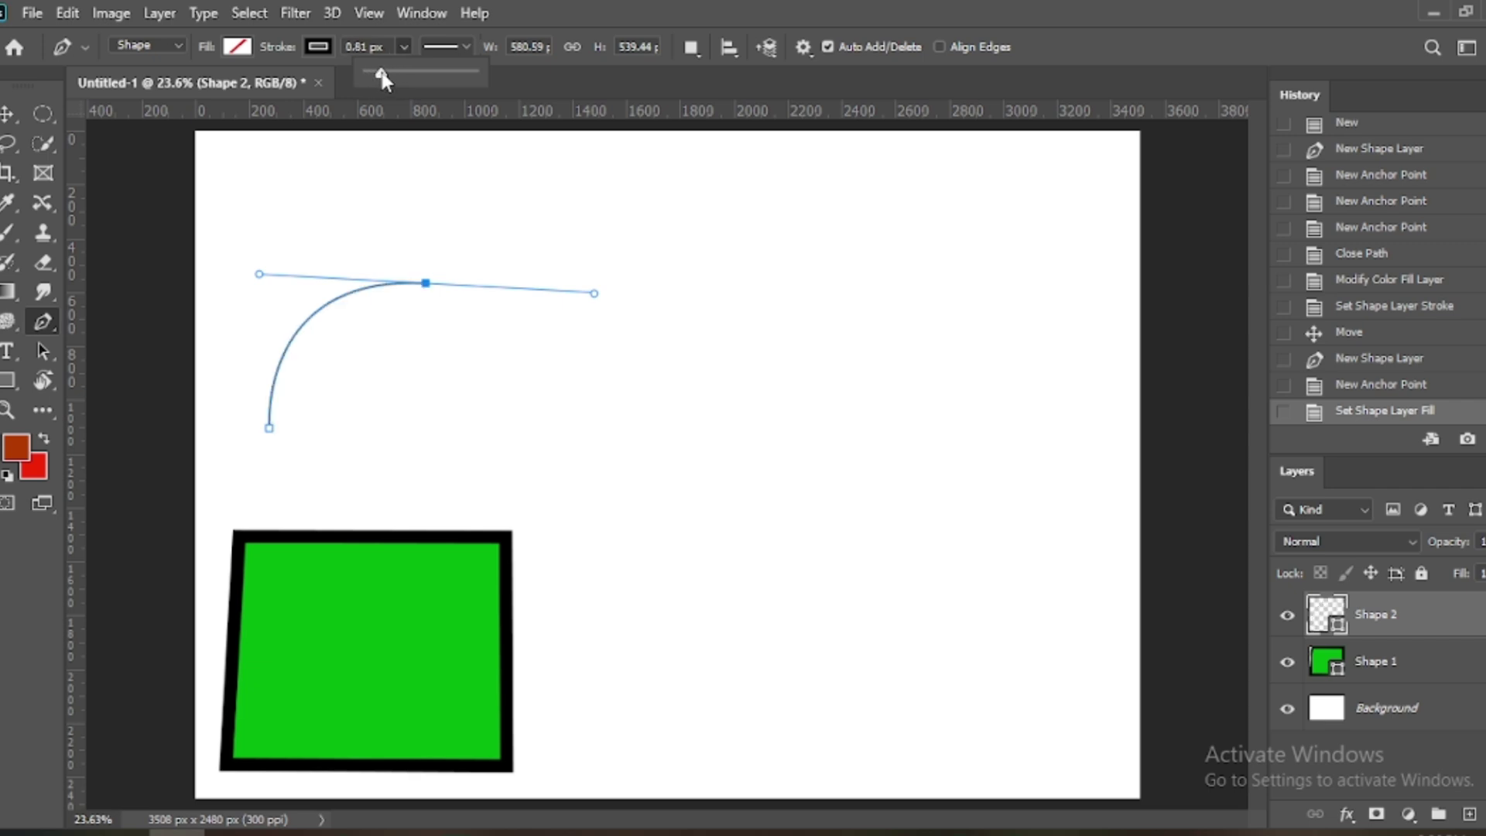
{"action": "left_click_drag", "start_coordinate": [385, 80], "coordinate": [387, 79]}
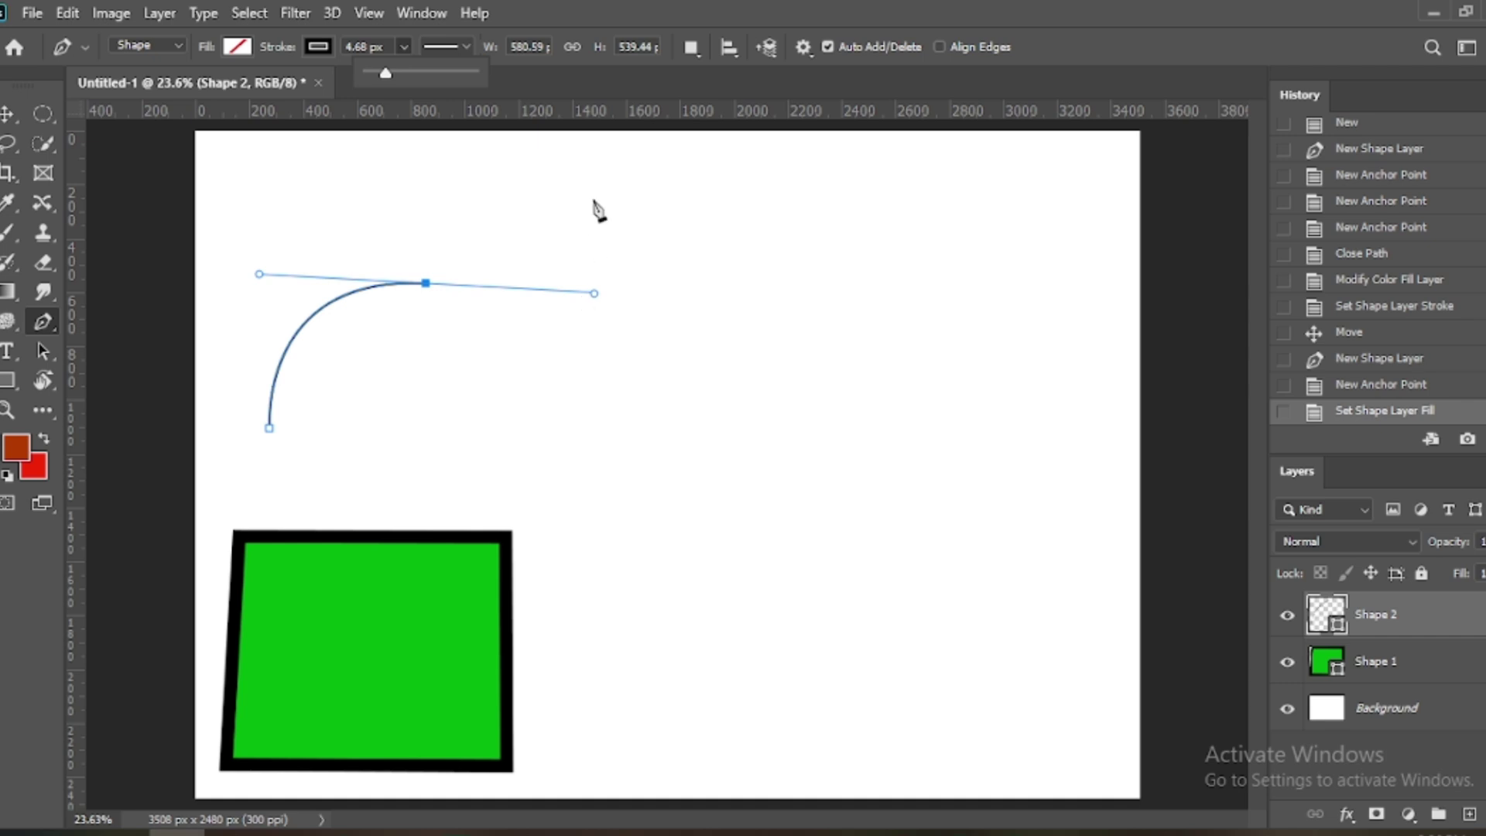
Step: Extend the arc into an S-curve about 1199 × 1025 px by adding an anchor point near the canvas's upper edge
{"action": "left_click", "coordinate": [592, 153]}
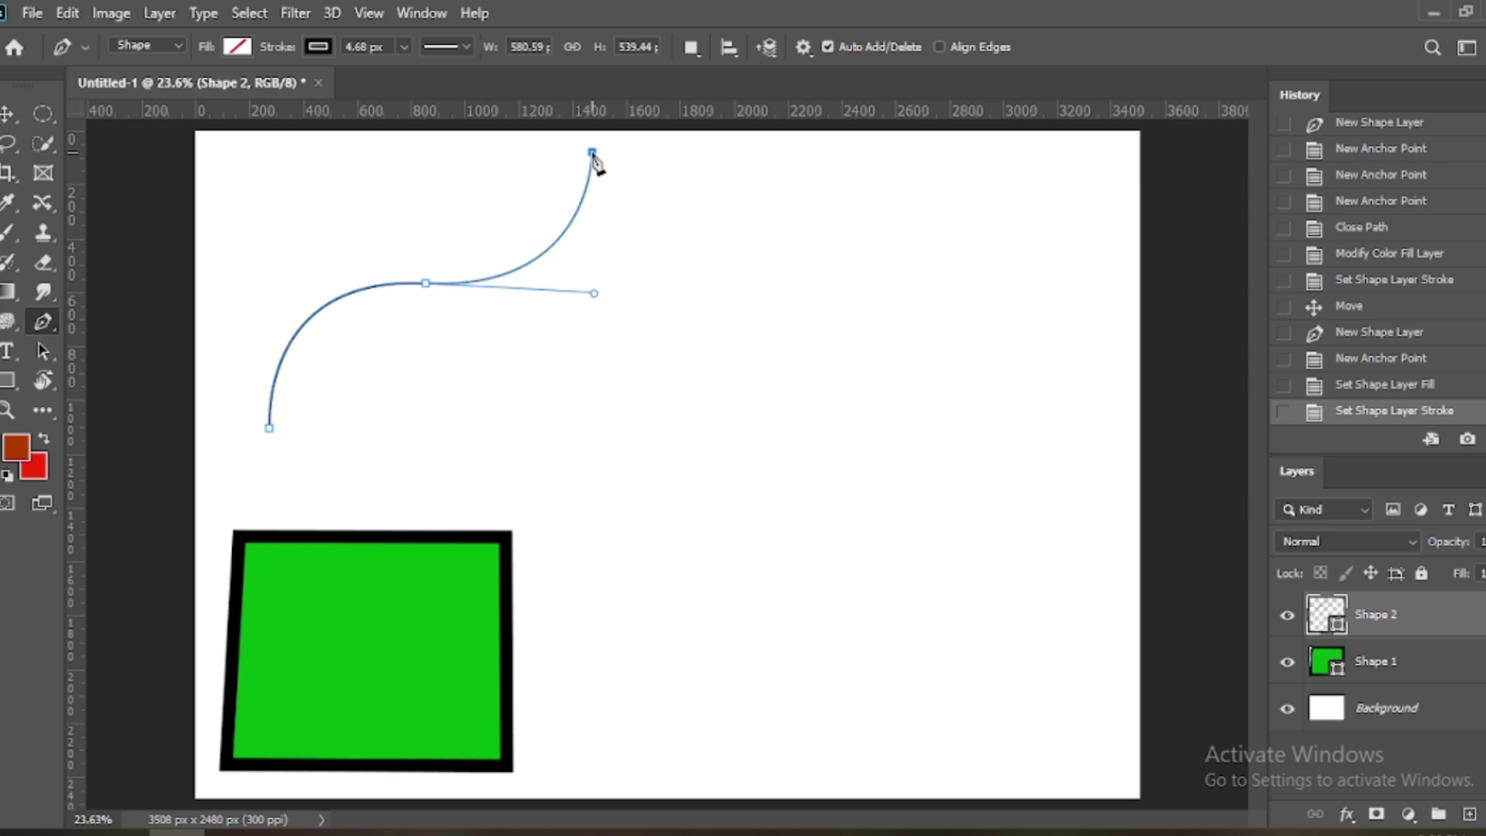
{"action": "left_click", "coordinate": [592, 155]}
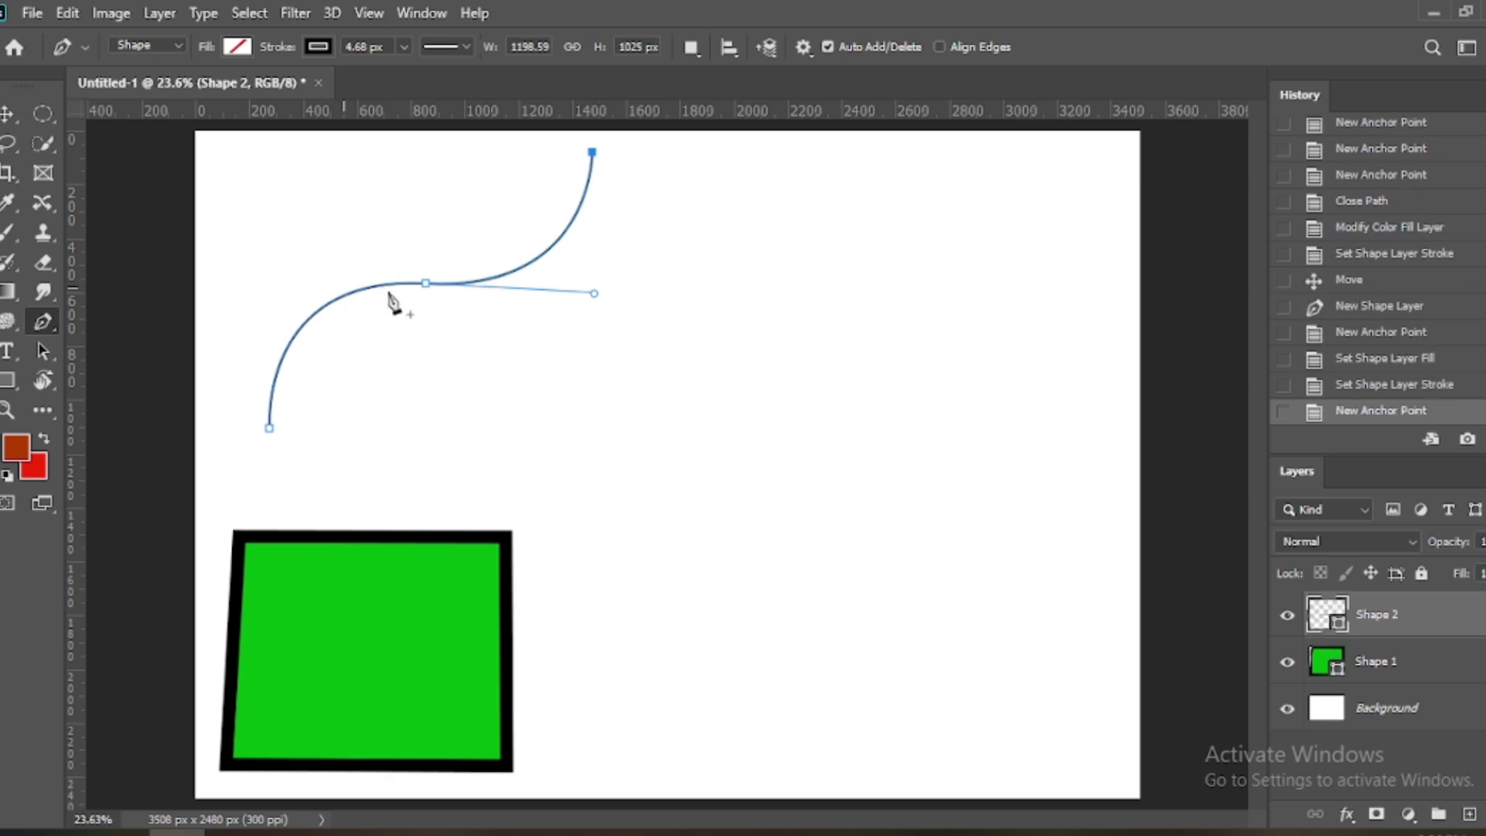
{"action": "left_click", "coordinate": [469, 282]}
Step: Move the green shape up and to the right with the Move Tool, placing it below the S-curve
{"action": "key", "text": "v"}
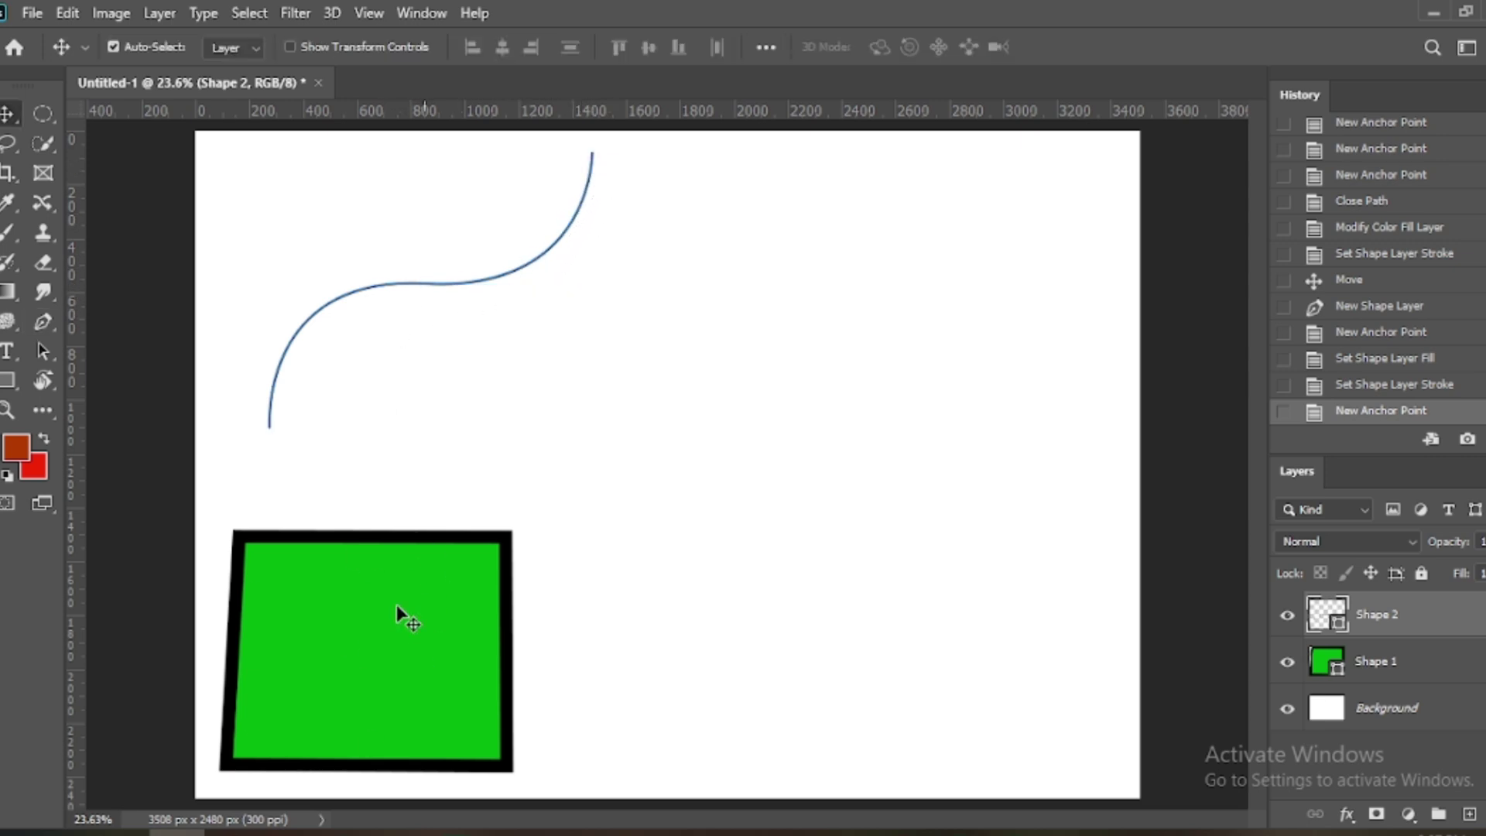
{"action": "left_click_drag", "start_coordinate": [346, 681], "coordinate": [451, 615]}
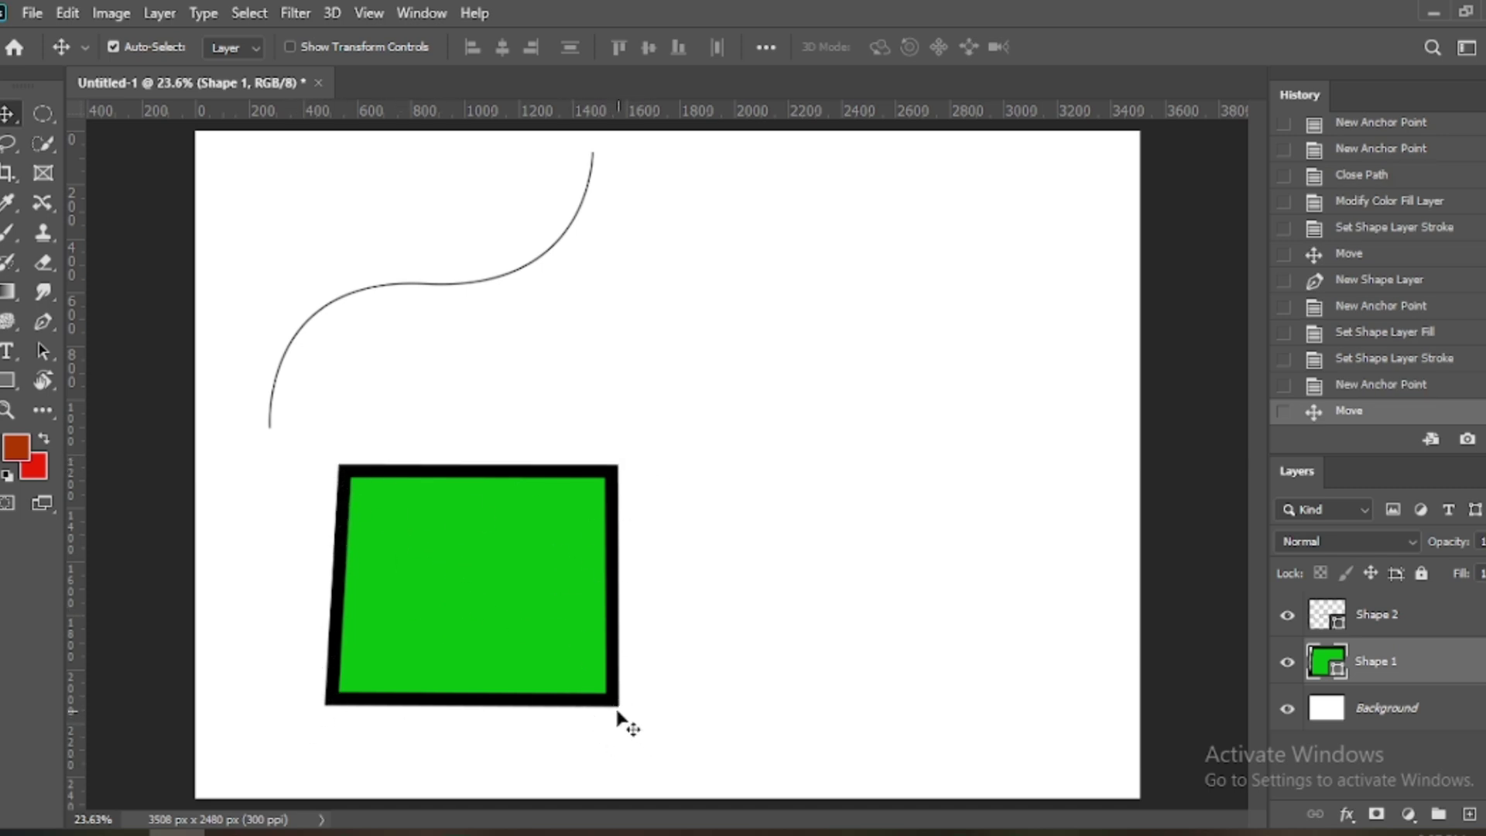
{"action": "left_click_drag", "start_coordinate": [536, 559], "coordinate": [524, 584]}
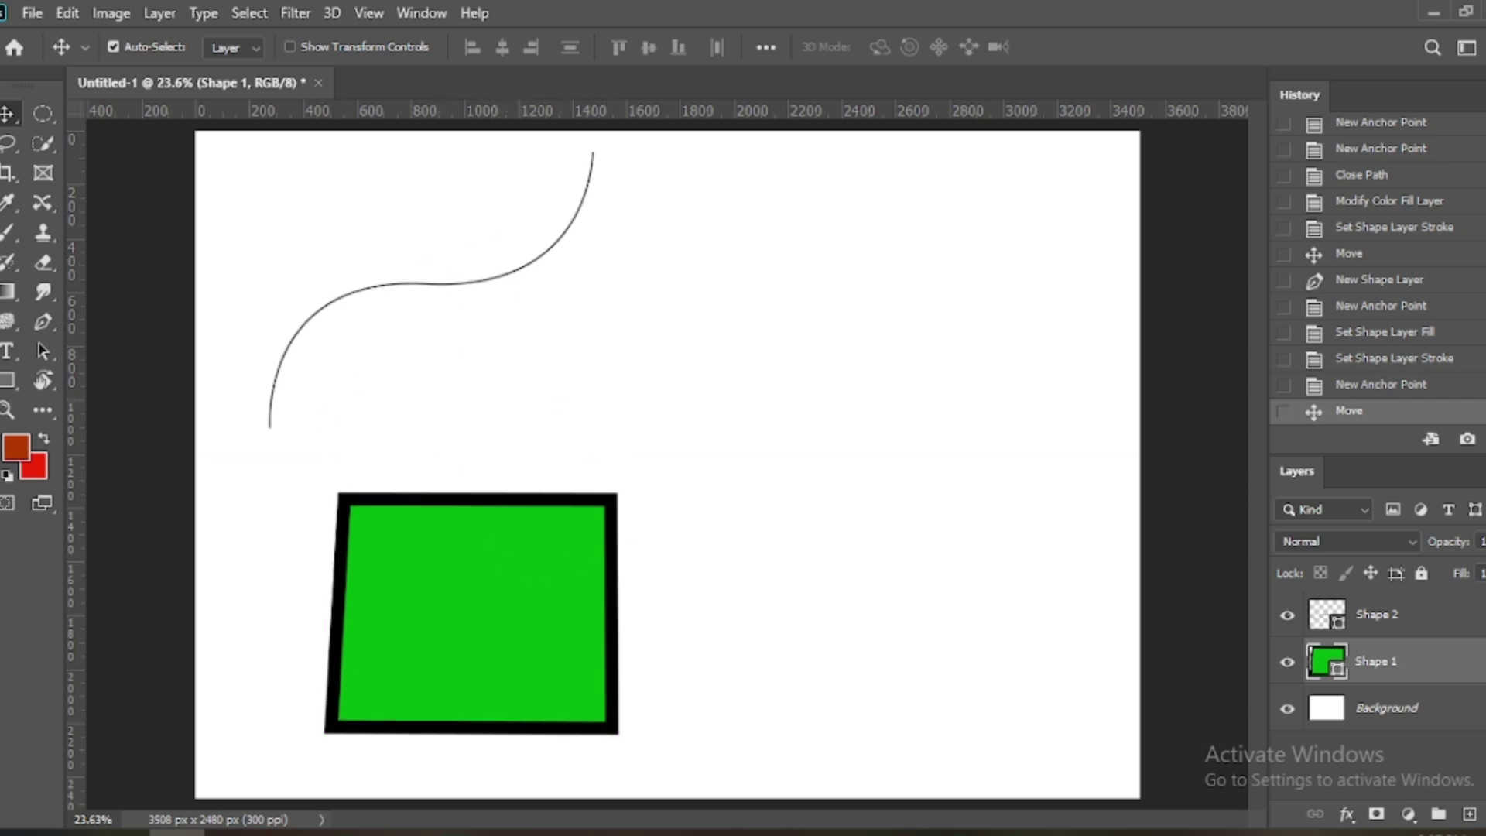
Step: Revert the document to its New history state, discarding the S-curve and the green shape
{"action": "left_click", "coordinate": [1450, 624]}
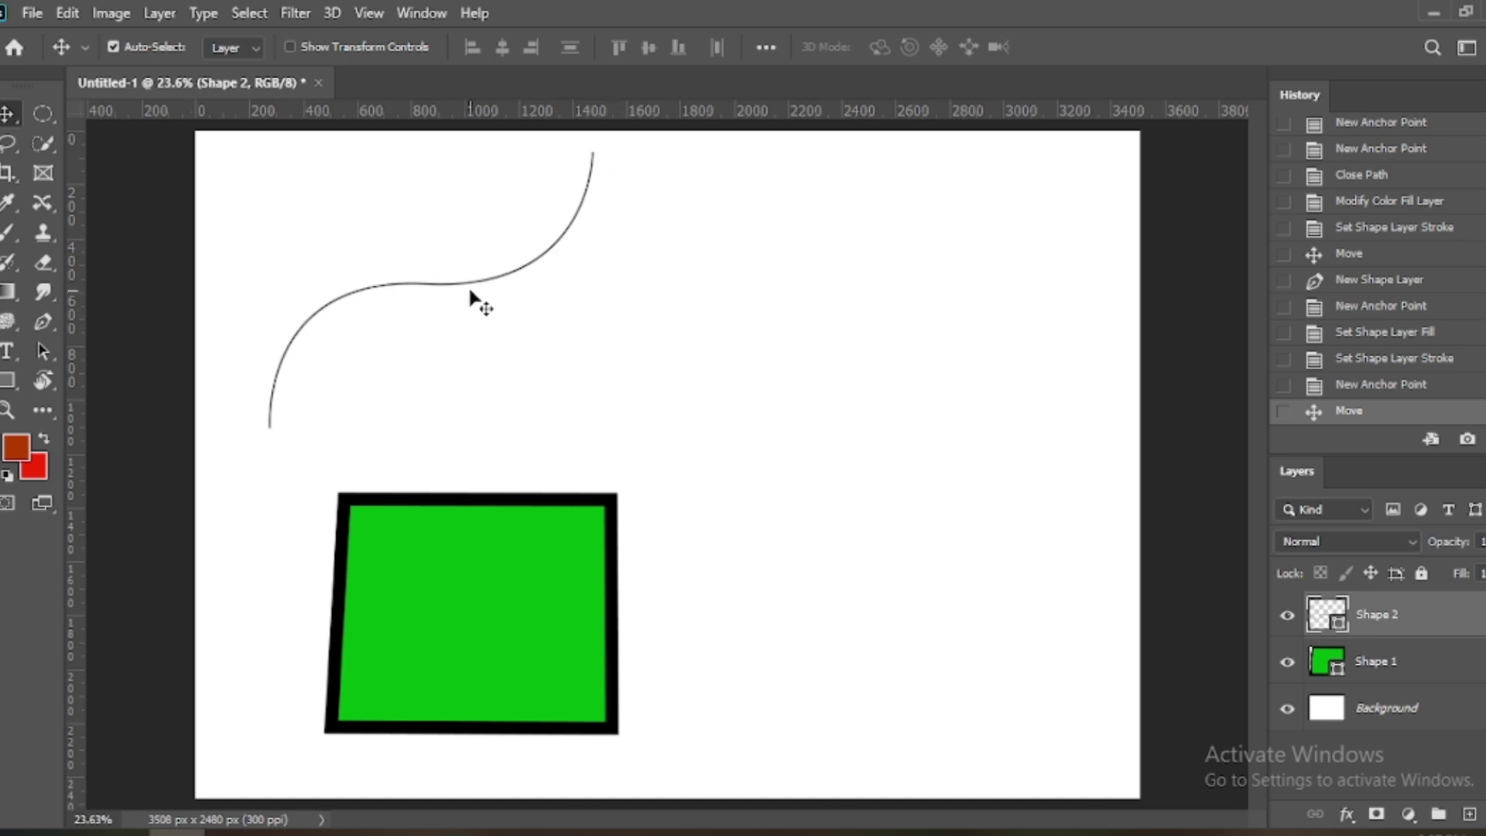
{"action": "scroll", "coordinate": [1389, 291], "scroll_direction": "up", "scroll_amount": 5}
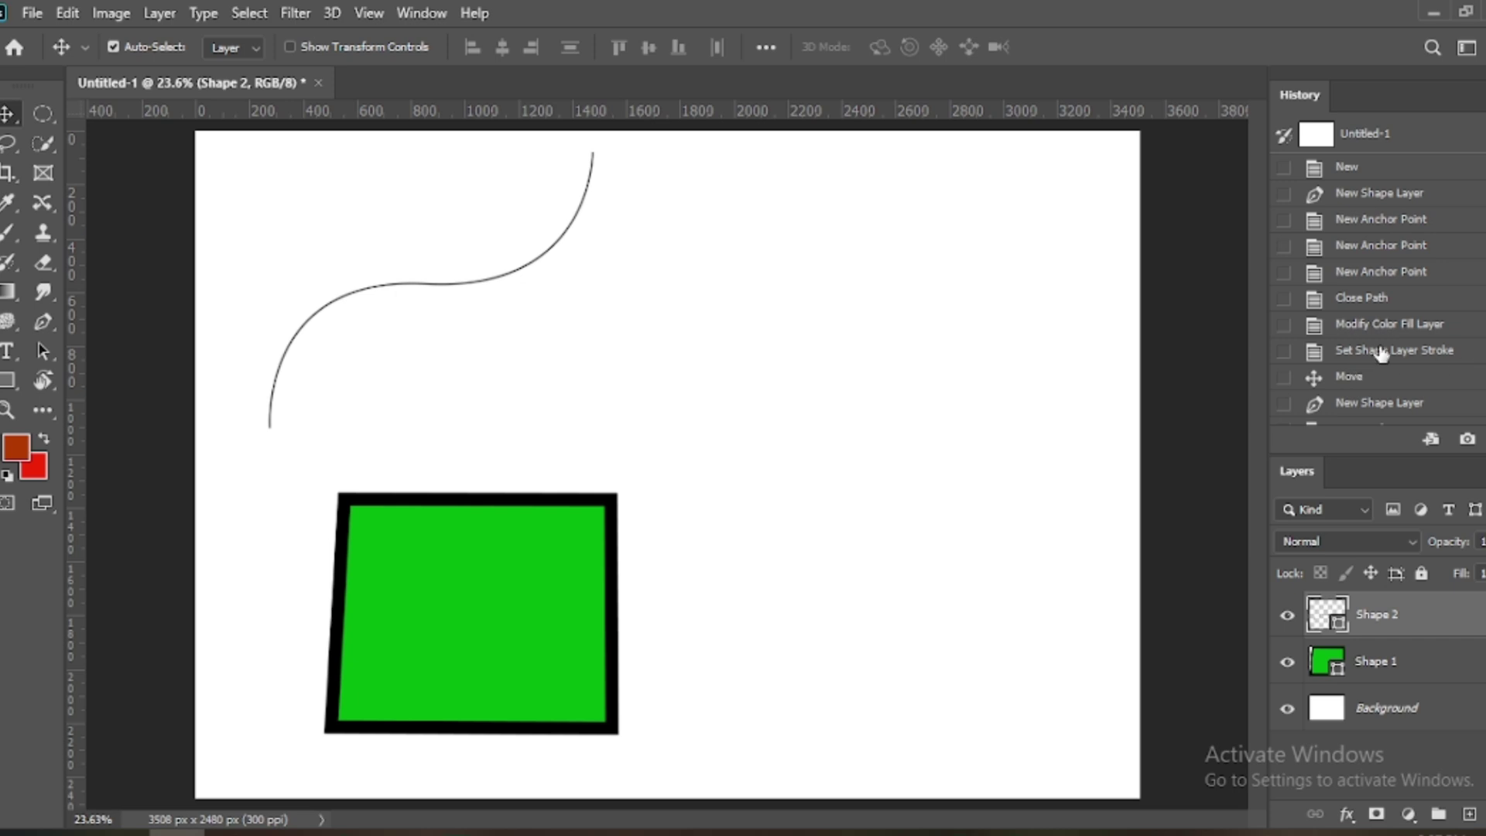
{"action": "left_click", "coordinate": [1347, 167]}
Step: Set up the Pen Tool in Shape mode with no fill and a 5 px black stroke
{"action": "left_click", "coordinate": [36, 321]}
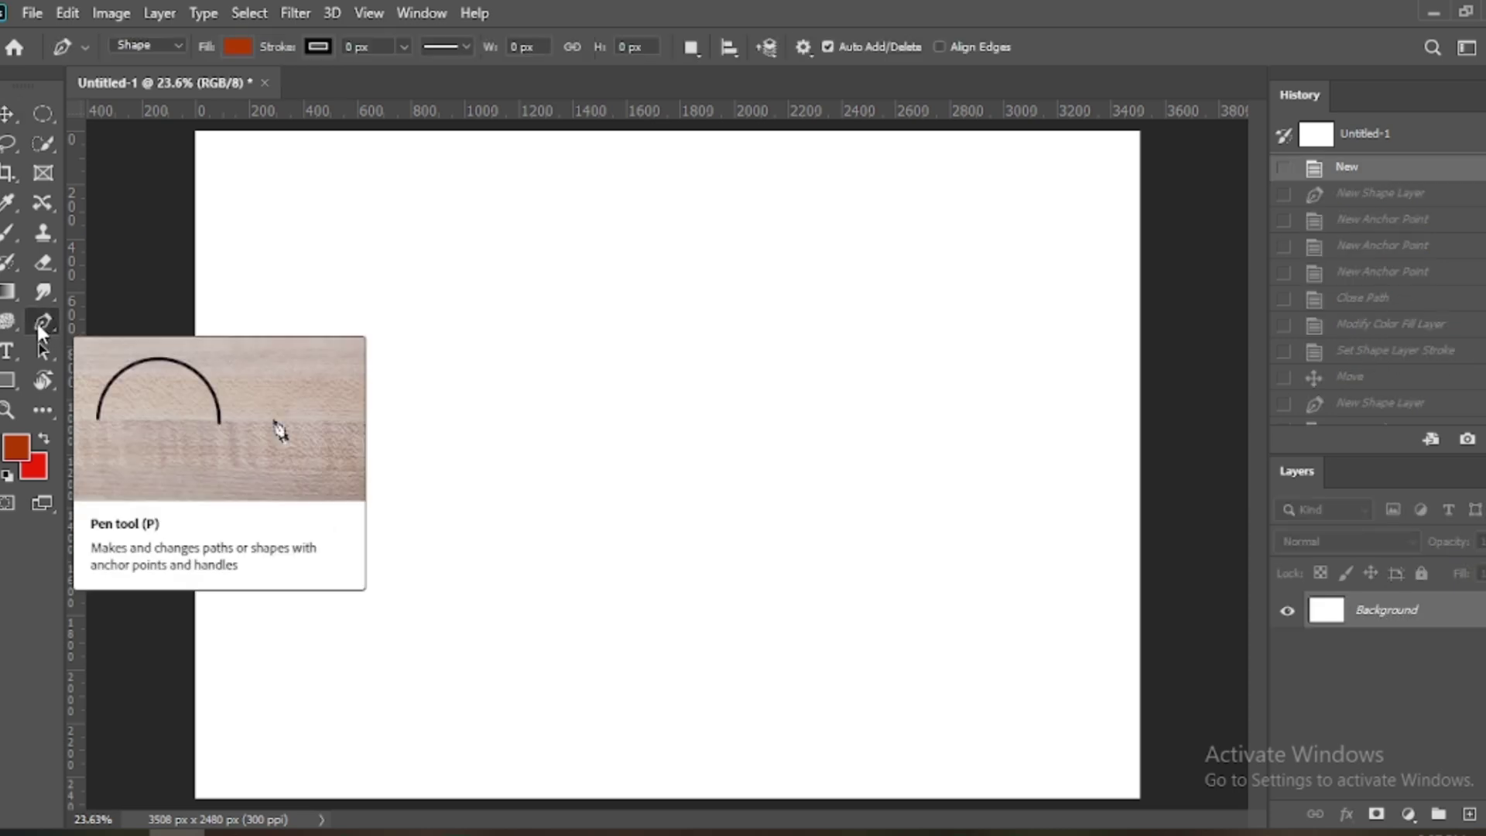
{"action": "left_click", "coordinate": [235, 48]}
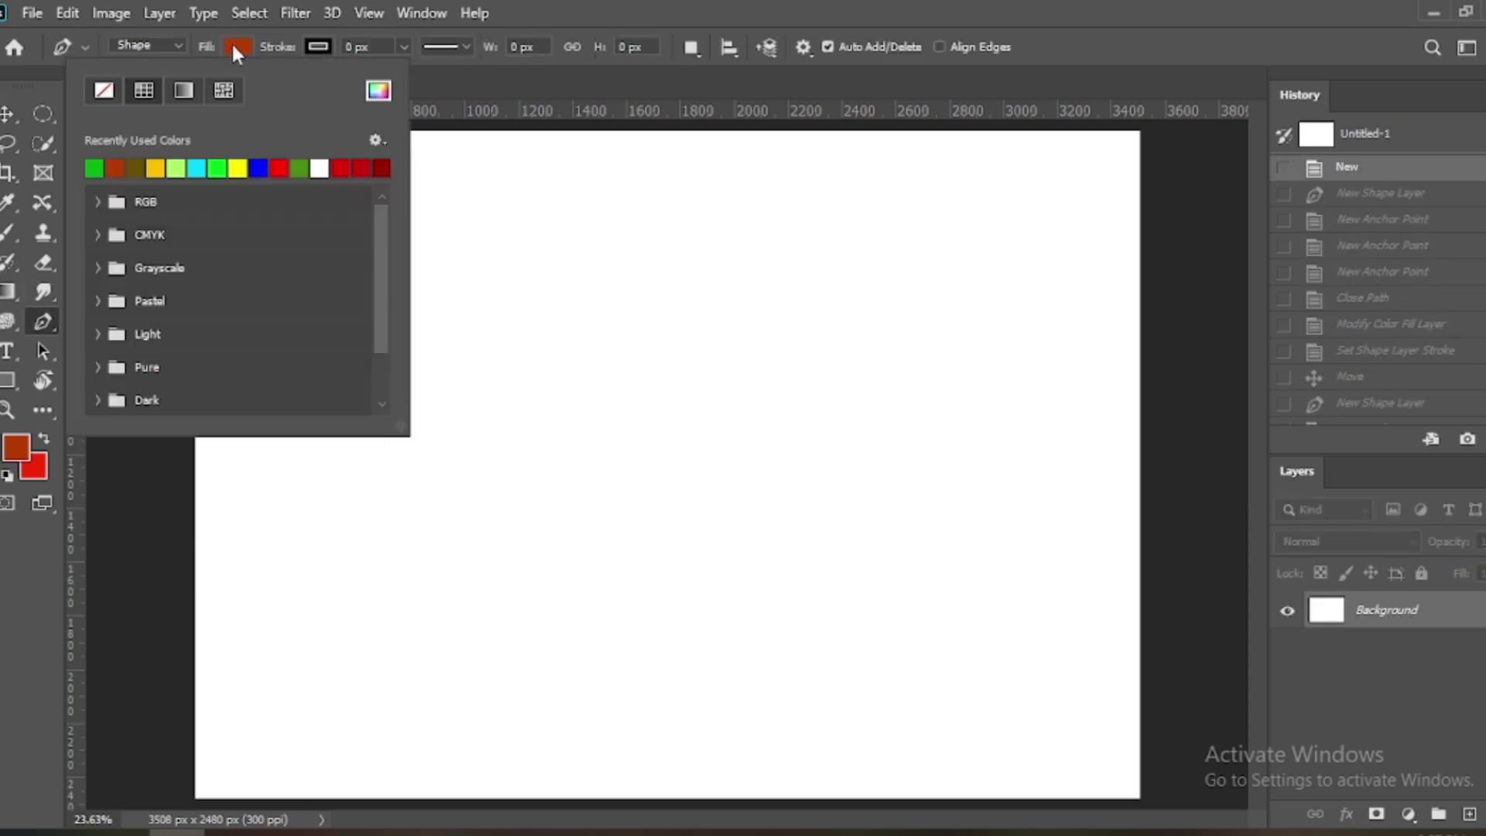
{"action": "left_click", "coordinate": [106, 92]}
{"action": "left_click", "coordinate": [361, 48]}
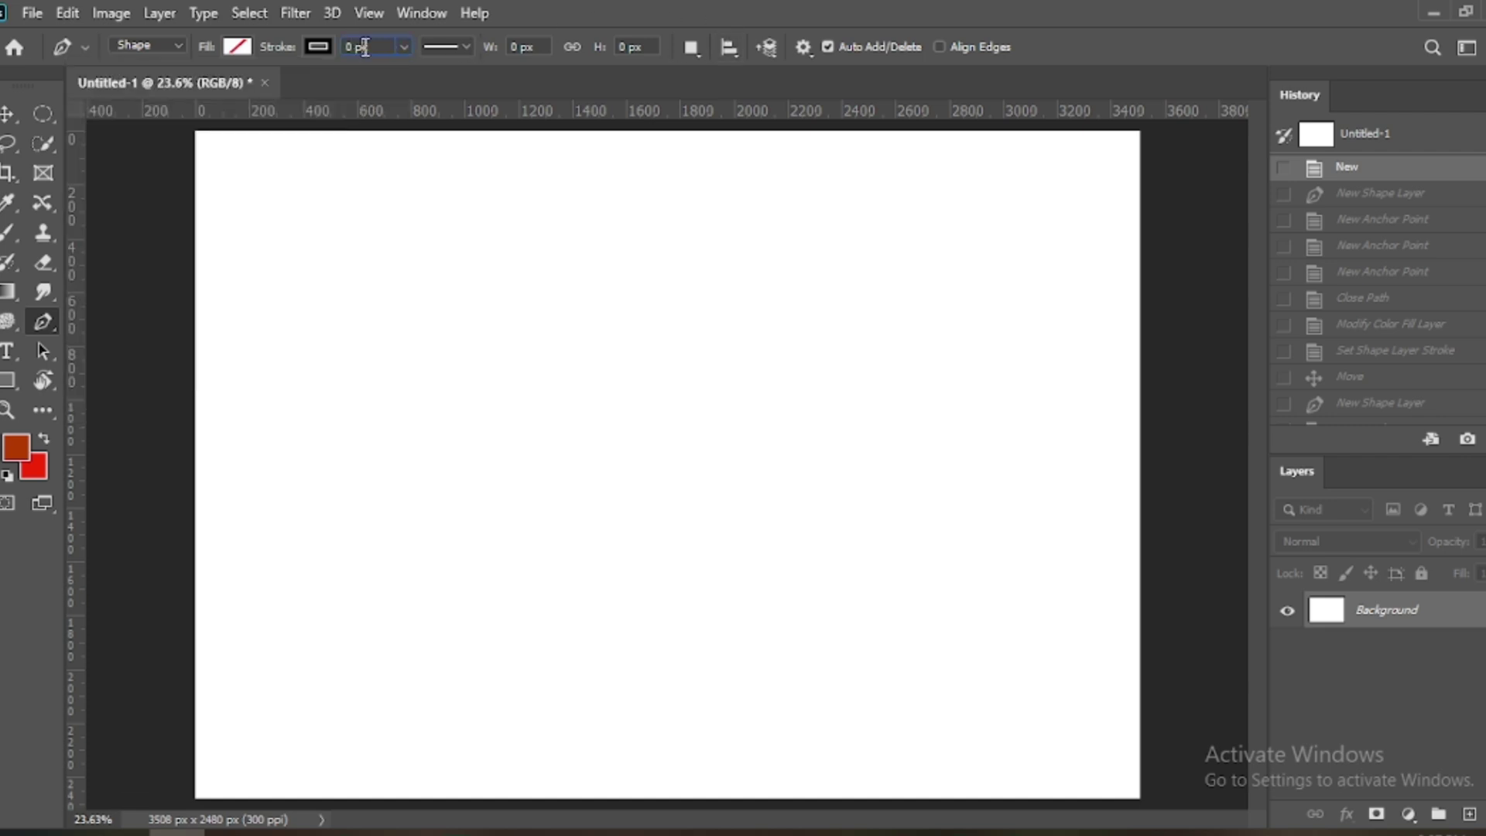
{"action": "left_click", "coordinate": [405, 48]}
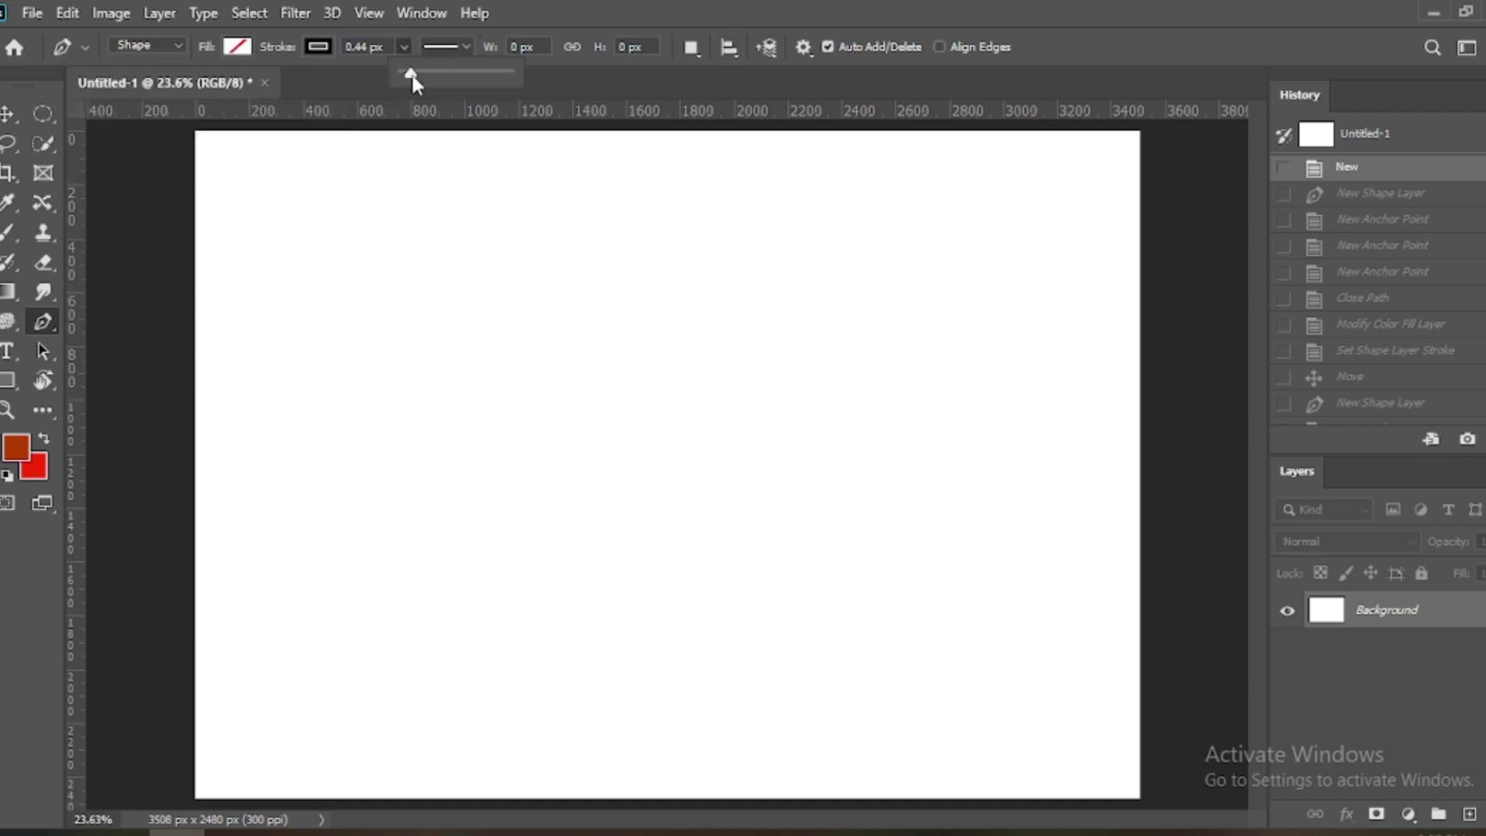
{"action": "left_click_drag", "start_coordinate": [407, 72], "coordinate": [424, 76]}
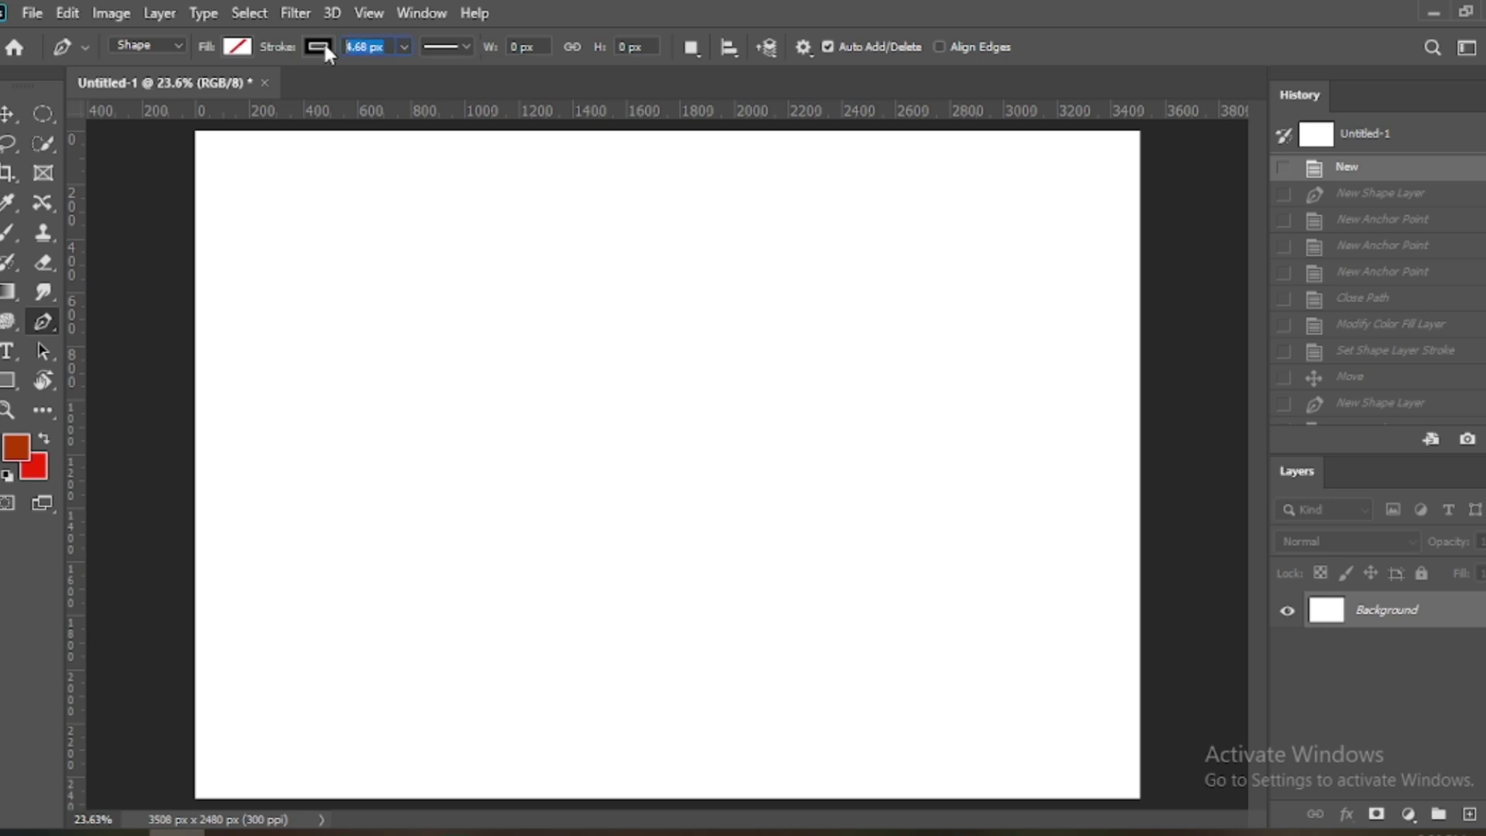
{"action": "type", "text": "5"}
{"action": "left_click", "coordinate": [404, 46]}
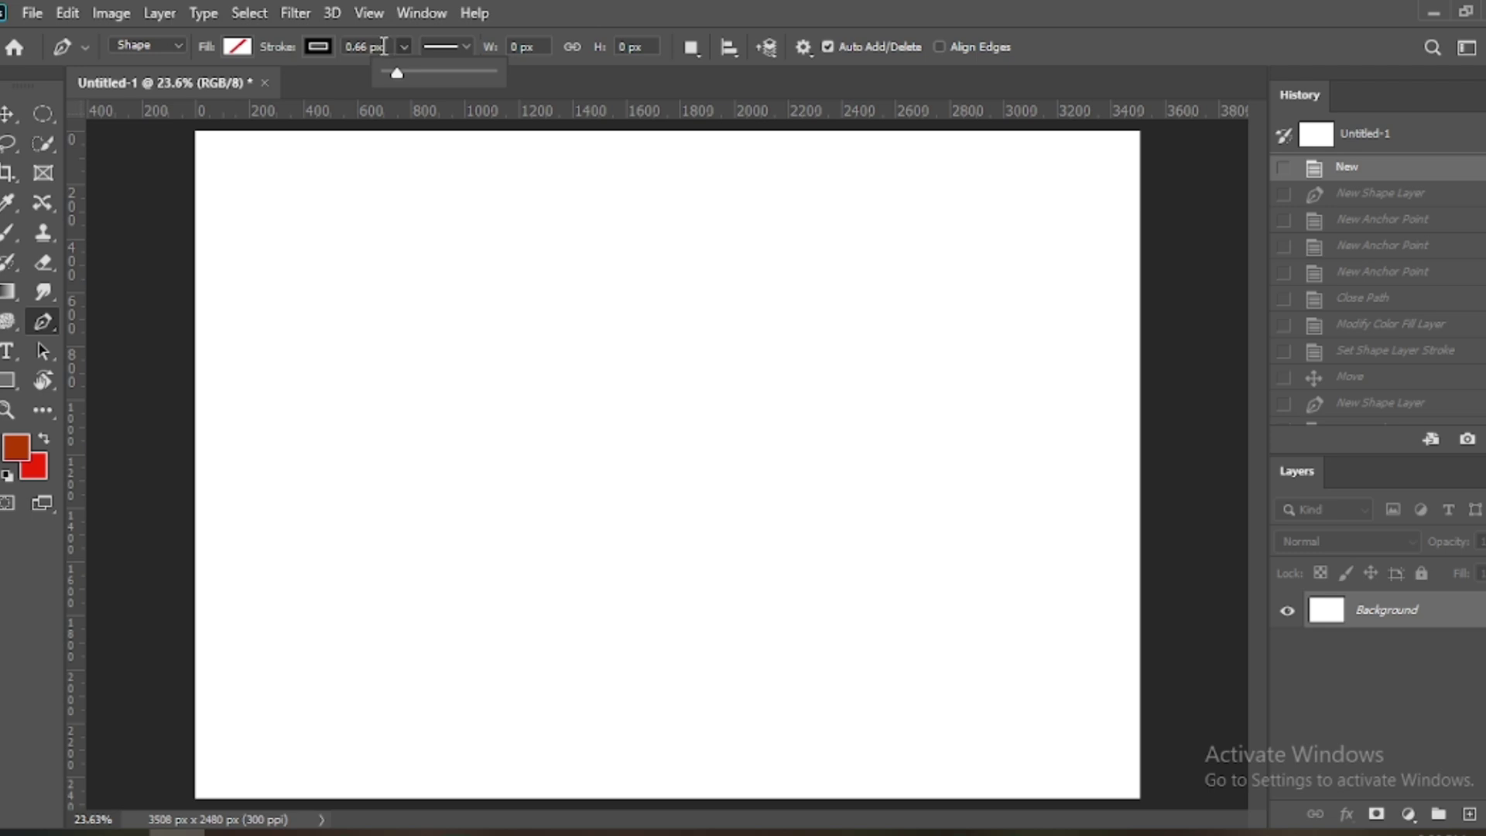
{"action": "left_click", "coordinate": [383, 47]}
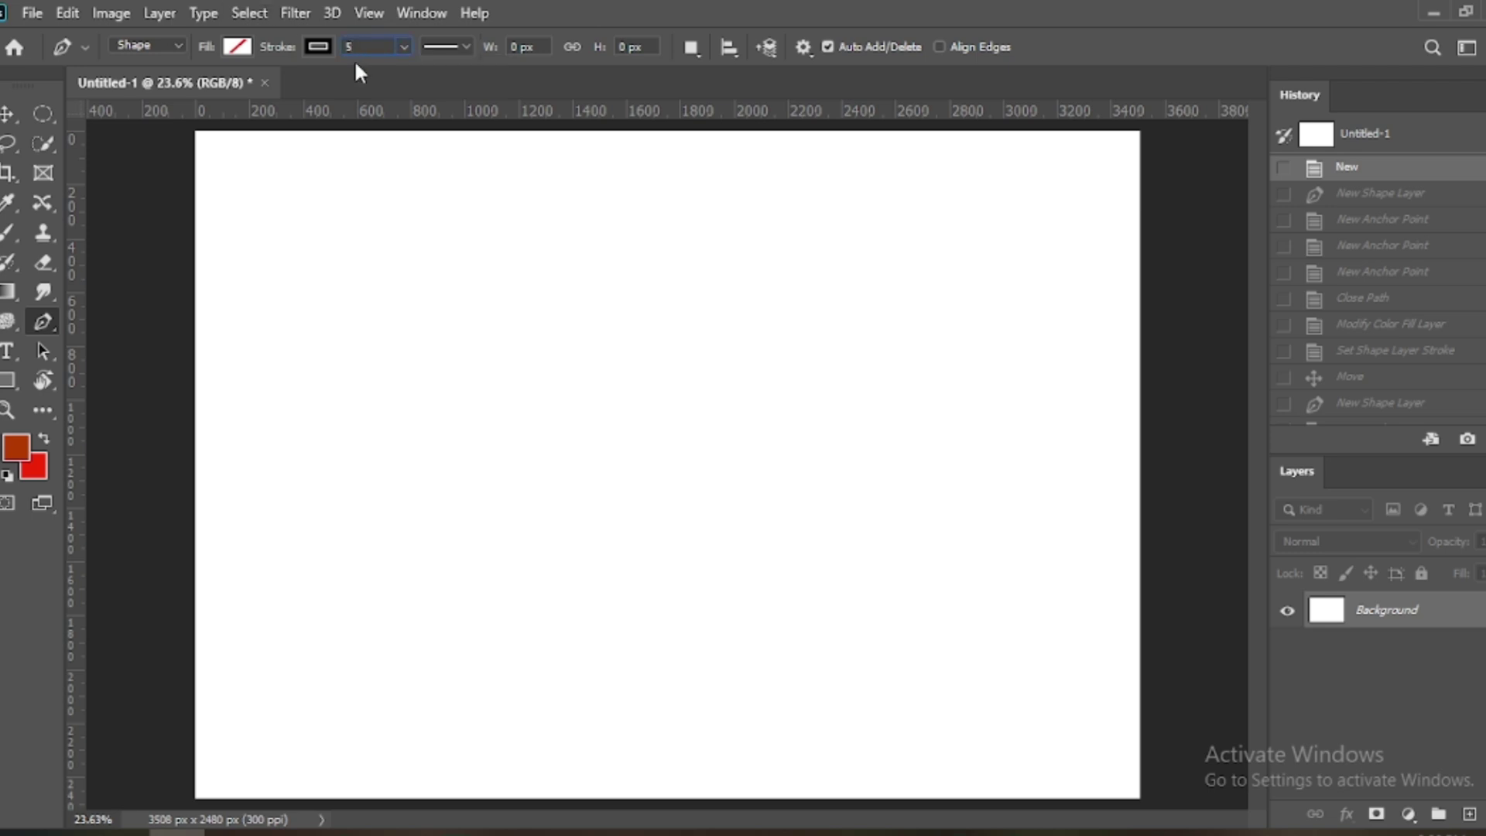
{"action": "key", "text": "Return"}
Step: Draw a wave about 2150 × 305 px from the canvas's left edge, curving it at its second and third anchor points
{"action": "left_click", "coordinate": [195, 678]}
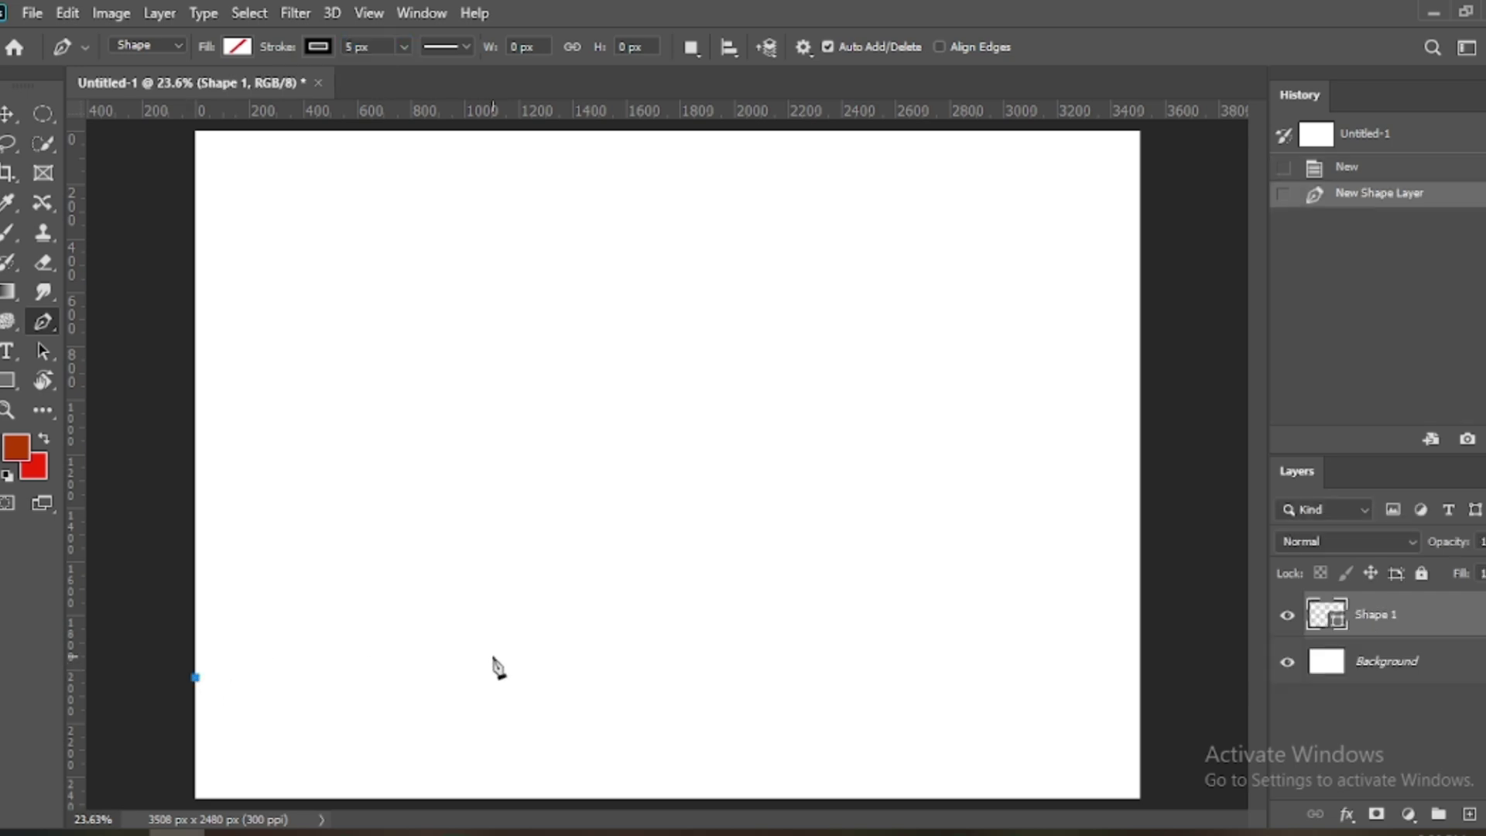
{"action": "left_click_drag", "start_coordinate": [490, 658], "coordinate": [633, 757]}
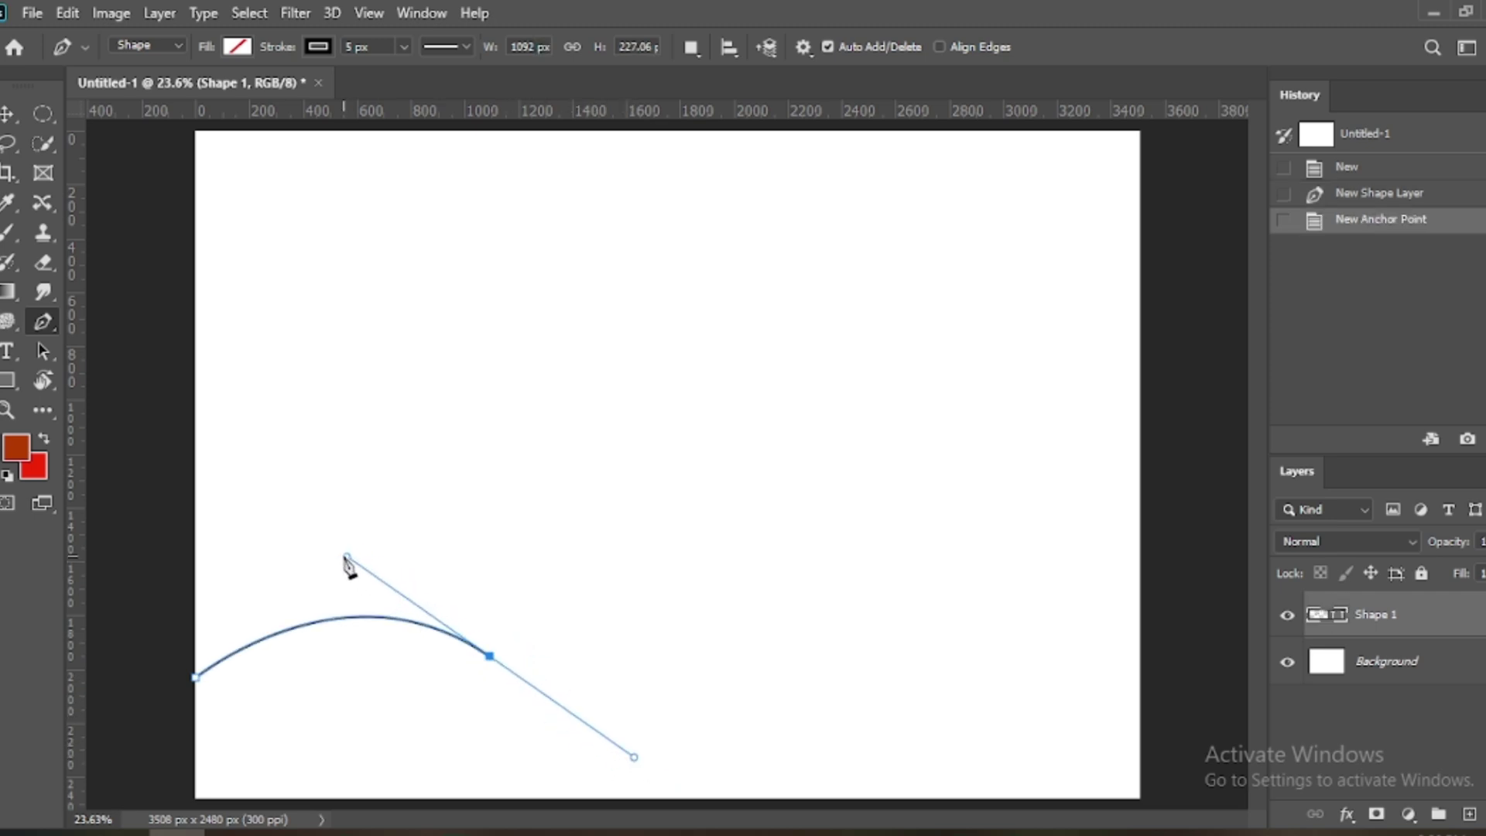
{"action": "left_click", "coordinate": [297, 627]}
{"action": "key", "text": "ctrl+z"}
{"action": "left_click", "coordinate": [774, 633]}
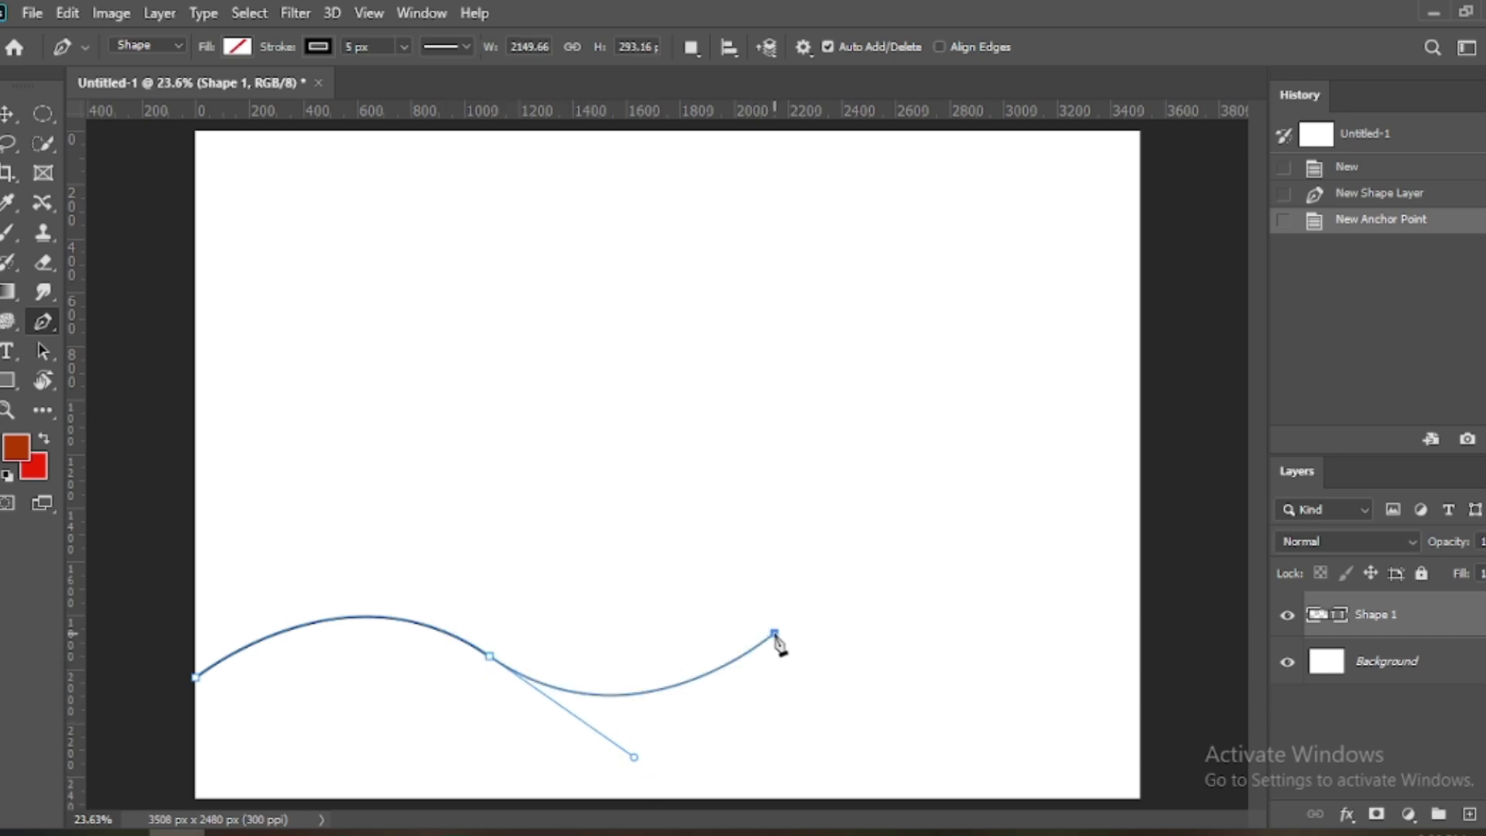
{"action": "left_click_drag", "start_coordinate": [775, 635], "coordinate": [792, 618]}
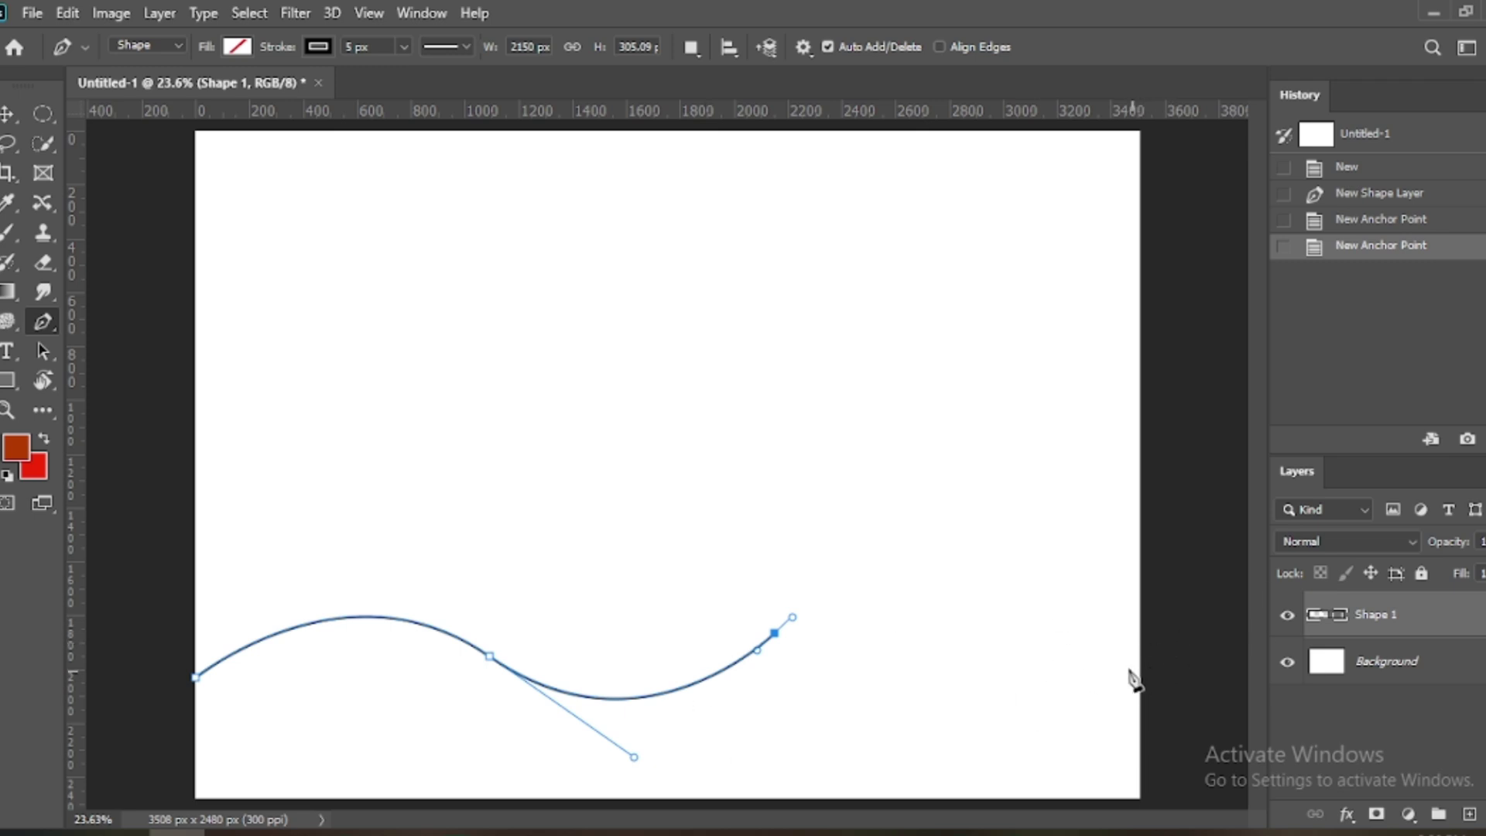
Step: Extend the wave to the canvas's right edge and raise its last crest, making the path about 3508 × 451 px
{"action": "left_click_drag", "start_coordinate": [1140, 637], "coordinate": [1184, 683]}
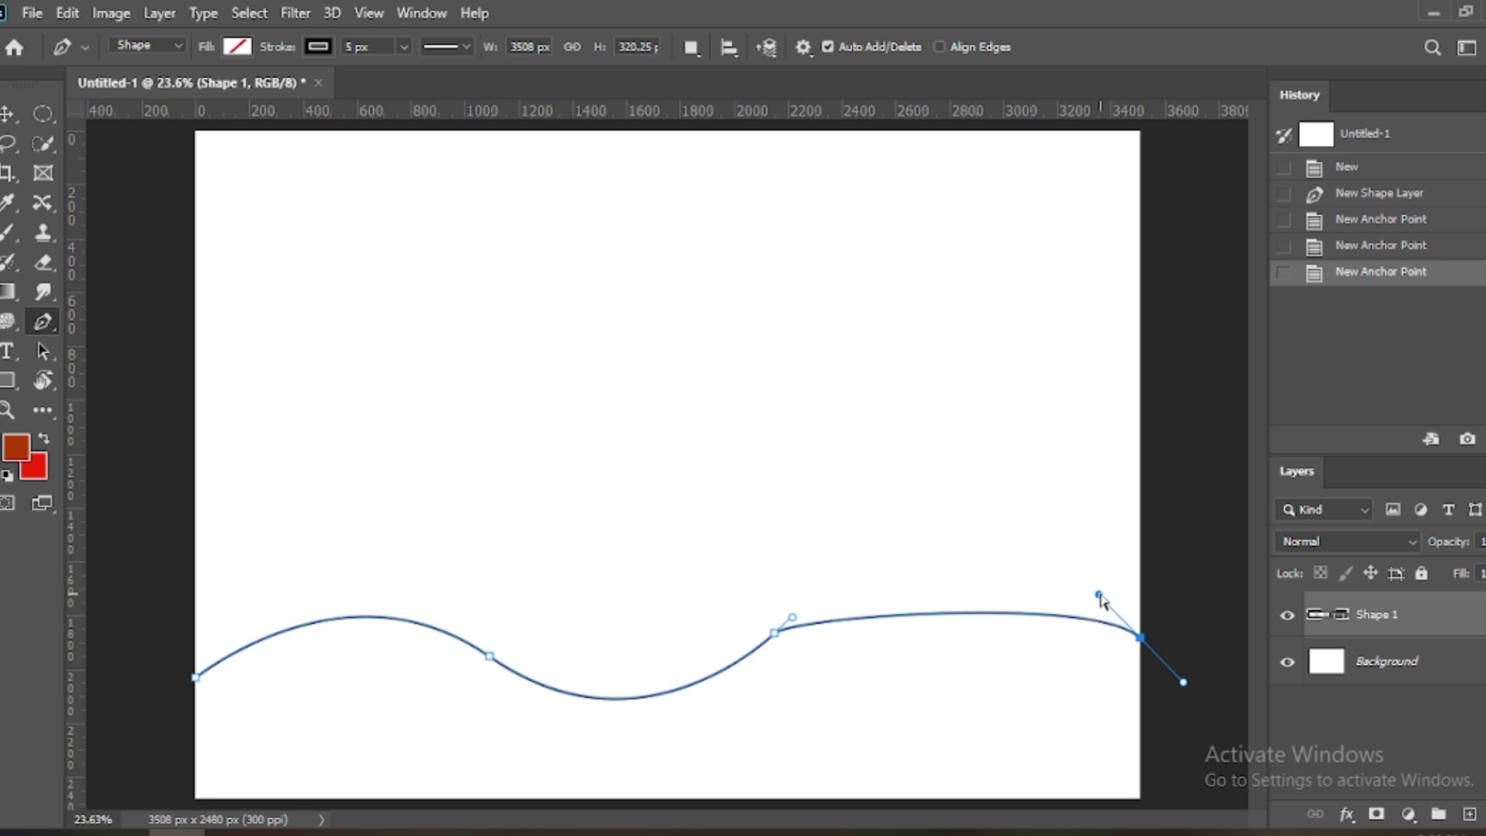
{"action": "left_click_drag", "start_coordinate": [1100, 597], "coordinate": [975, 520]}
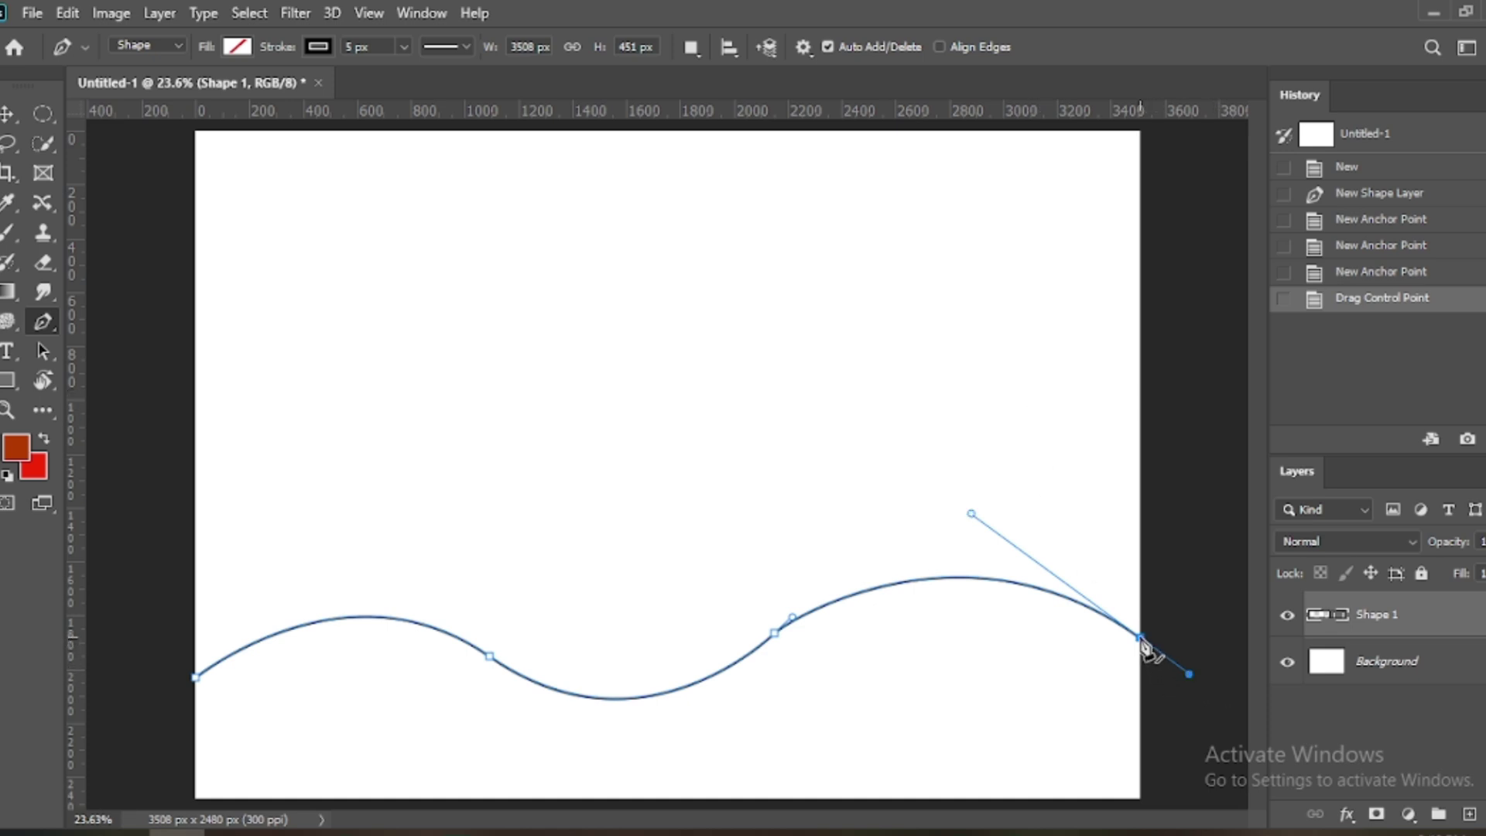
{"action": "left_click", "coordinate": [1142, 639]}
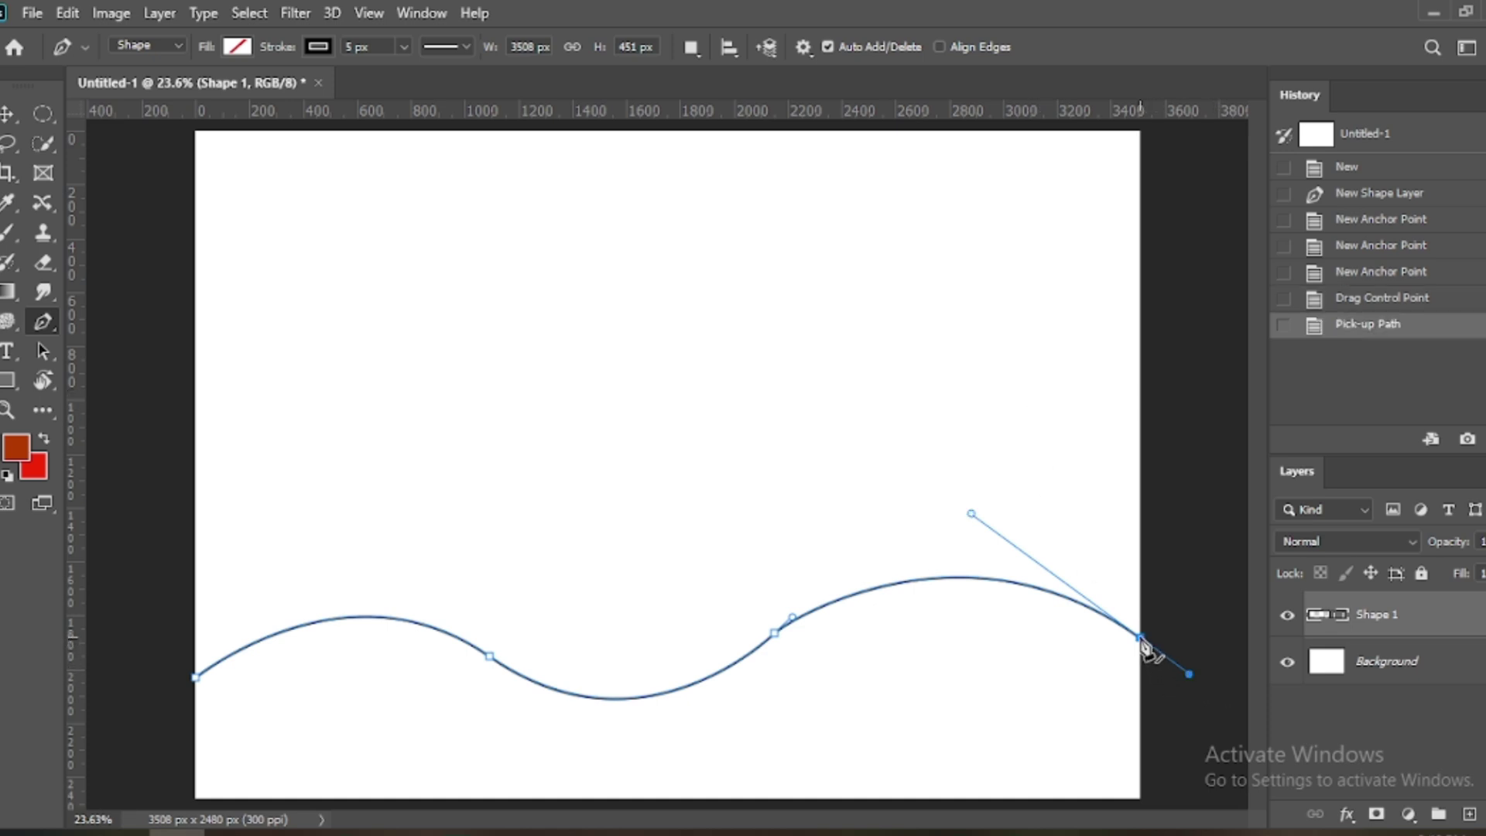
Step: Turn the end anchor's outgoing handle straight down and close the wave with straight edges through the canvas's two lower corners
{"action": "left_click", "coordinate": [1141, 798]}
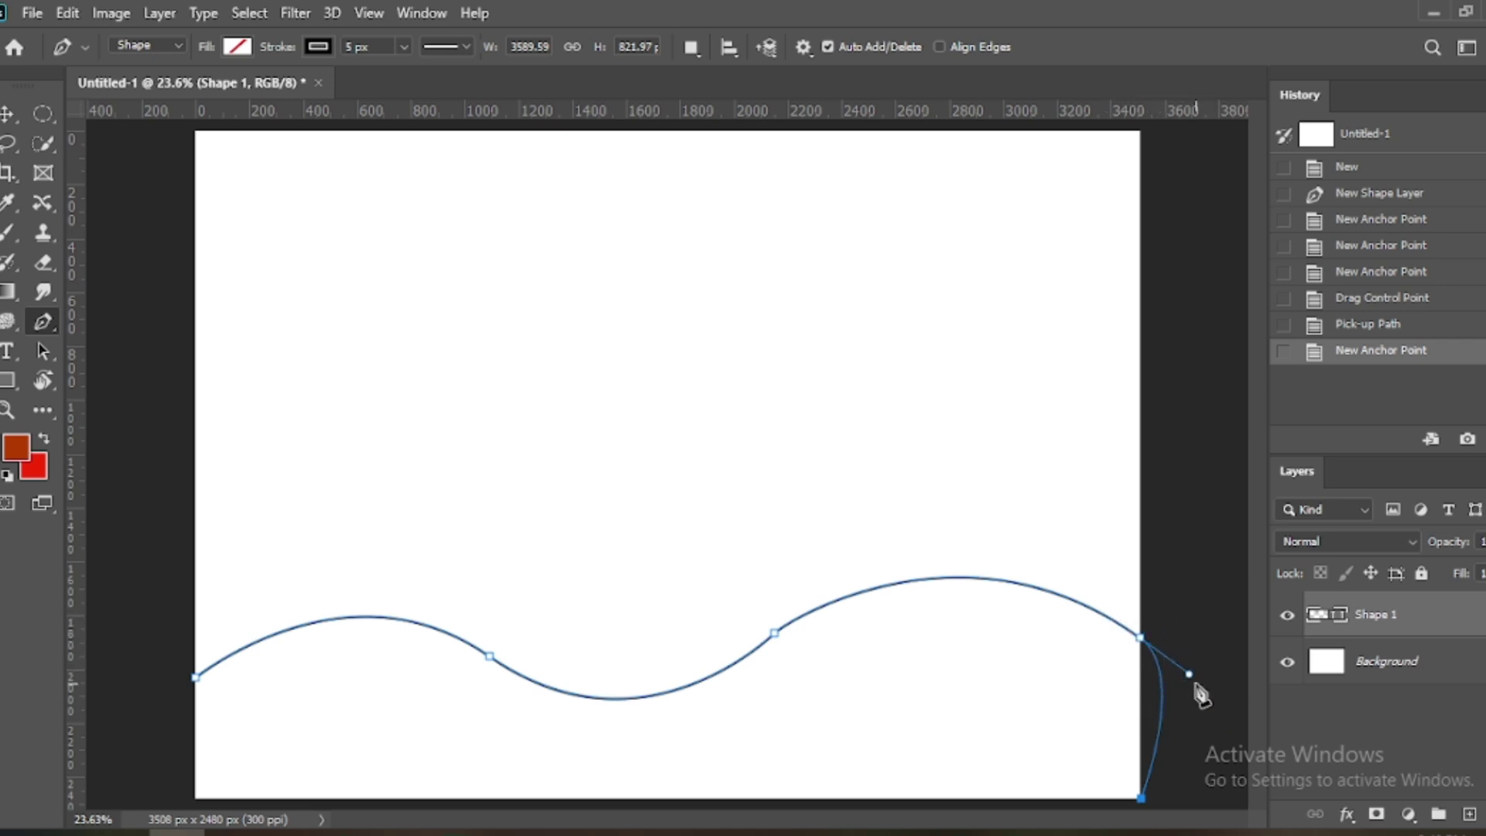
{"action": "key", "text": "ctrl+z"}
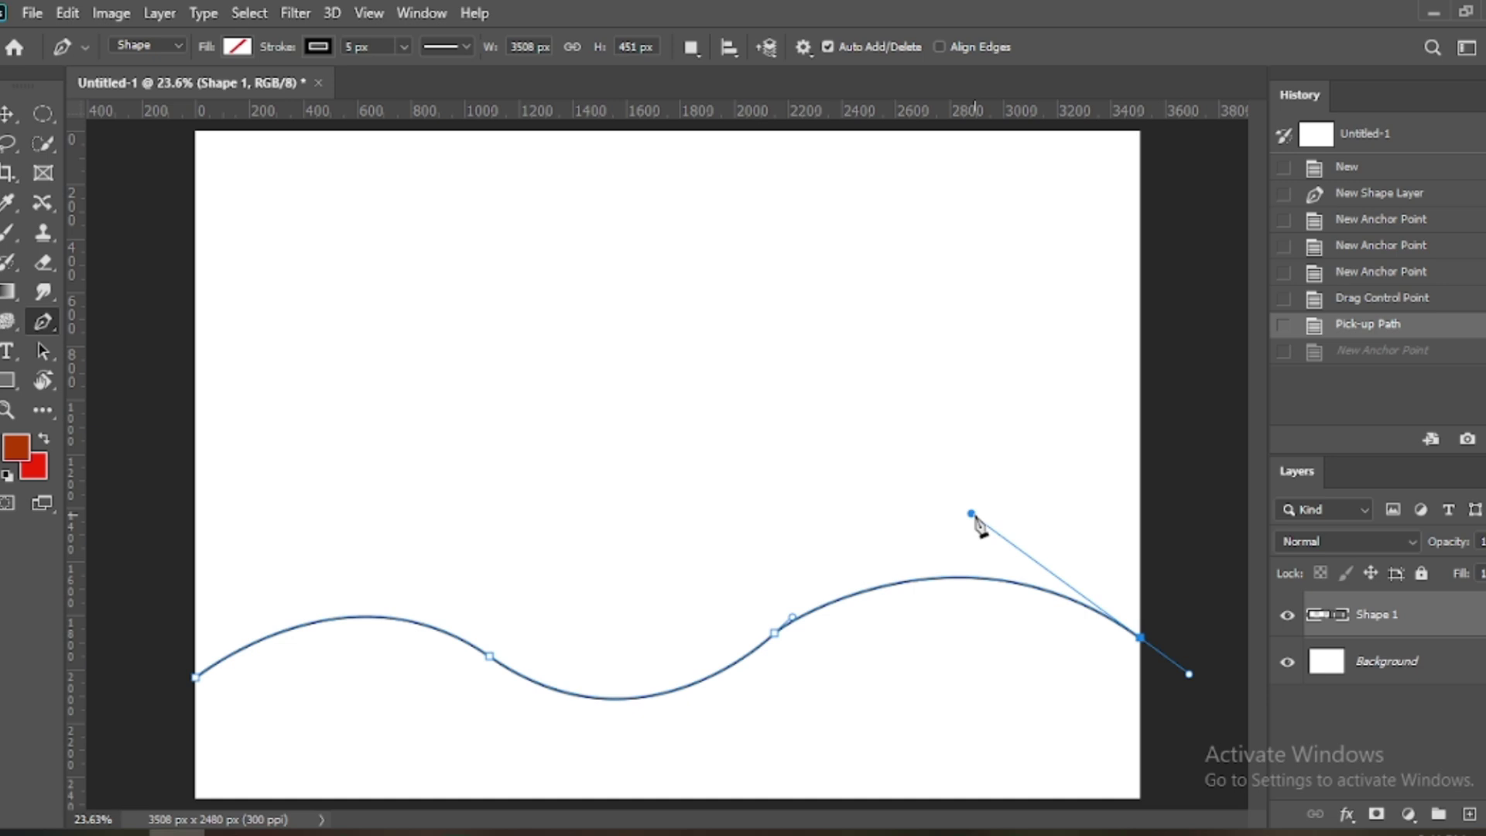
{"action": "left_click_drag", "start_coordinate": [1191, 677], "coordinate": [1144, 693]}
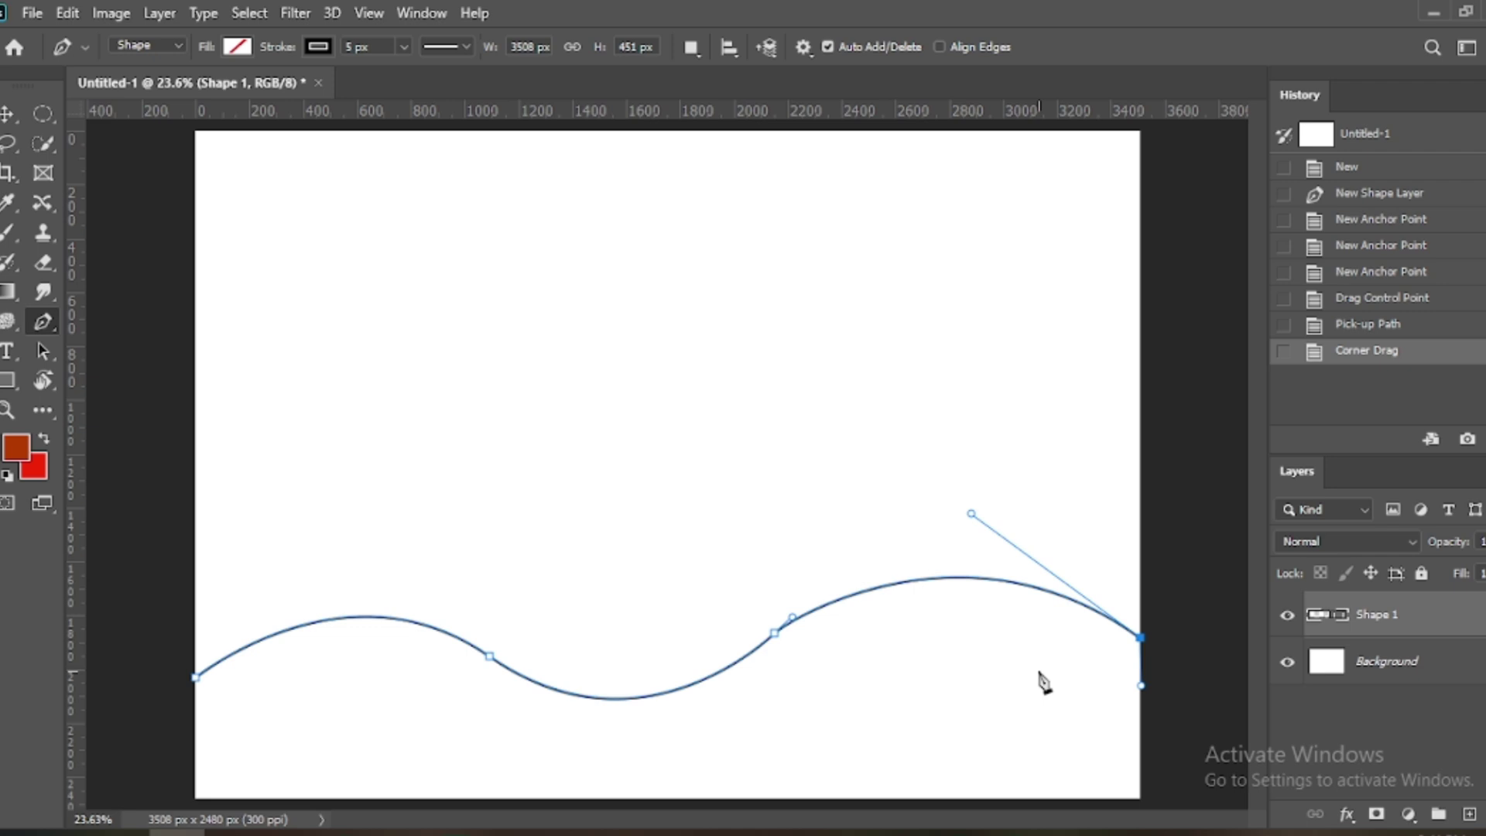
{"action": "left_click", "coordinate": [1141, 798]}
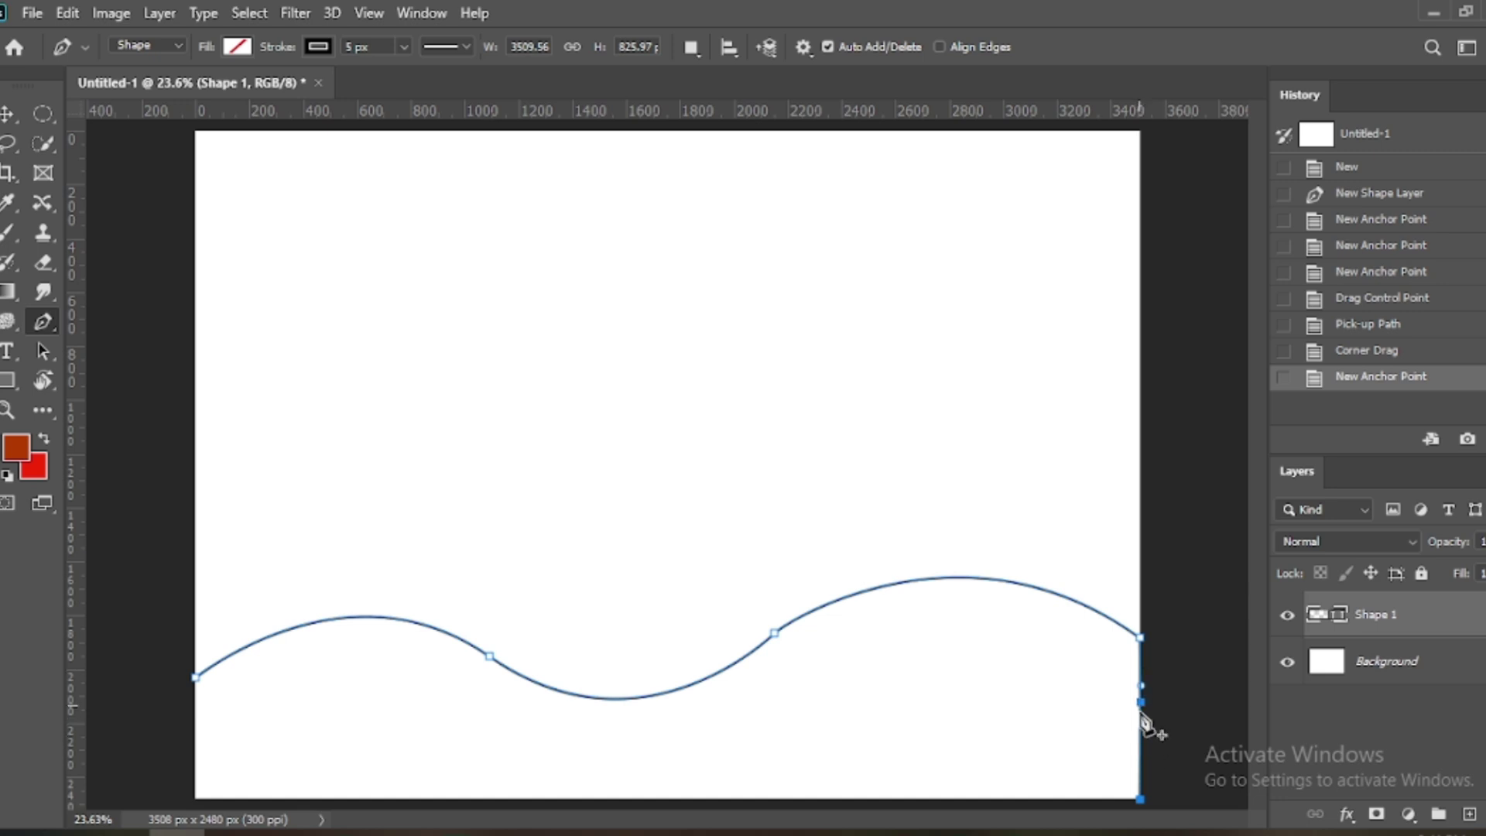
{"action": "left_click", "coordinate": [196, 800]}
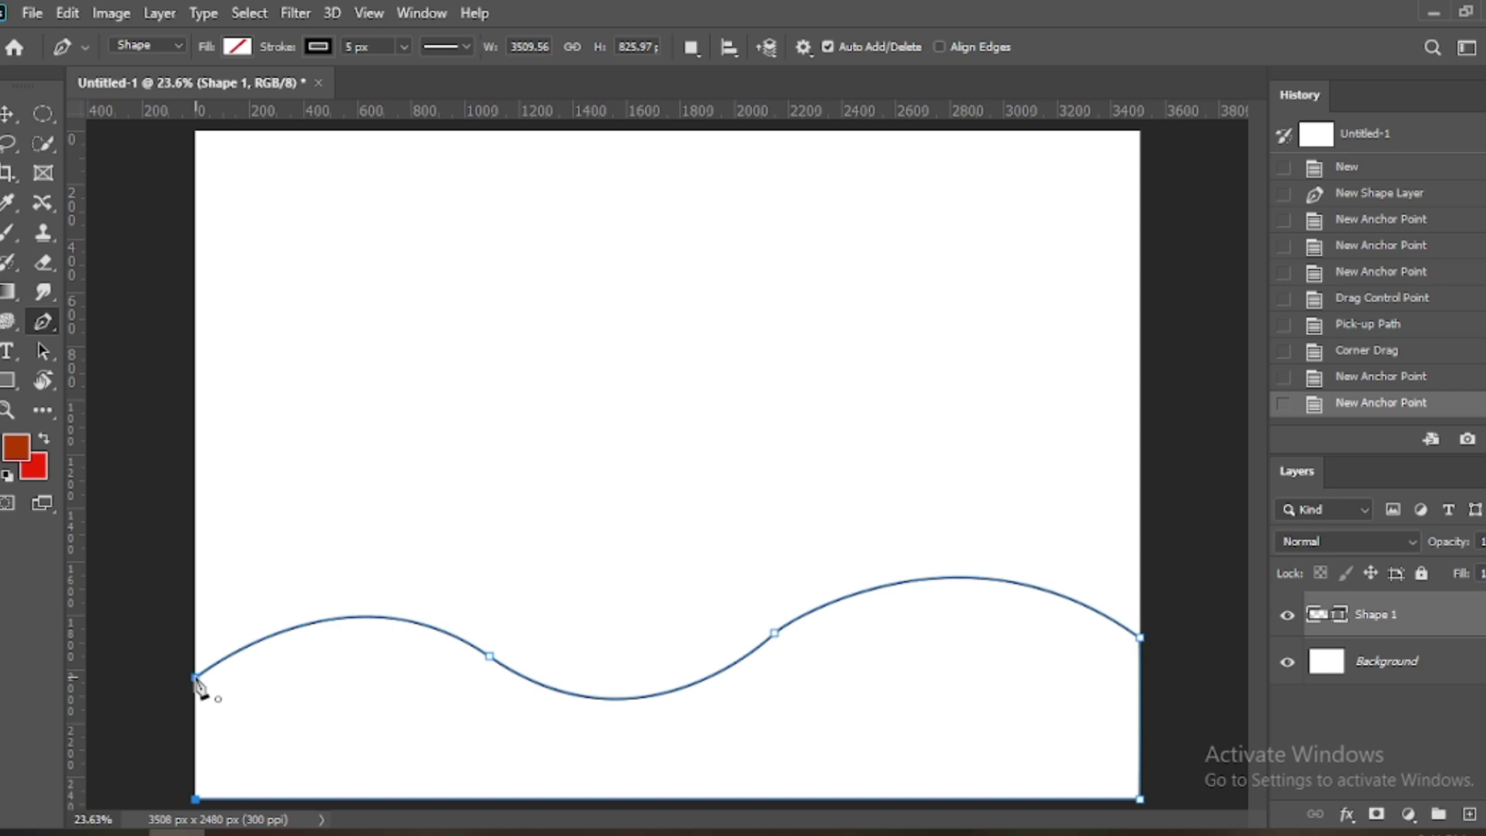
{"action": "left_click", "coordinate": [195, 680]}
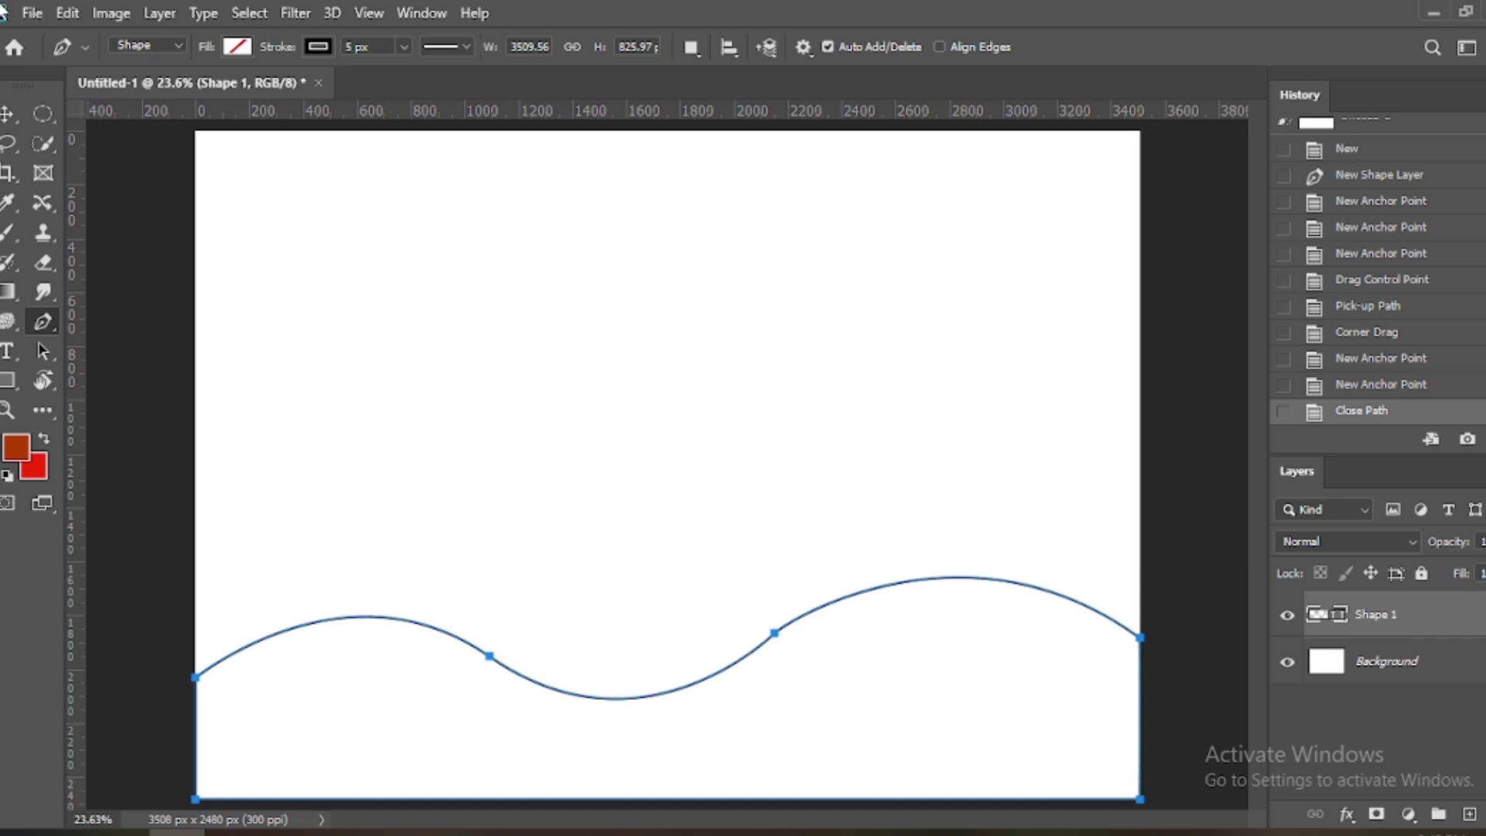
Step: Remove the wave shape's stroke and fill it with cyan from the recently used colours
{"action": "left_click", "coordinate": [322, 45]}
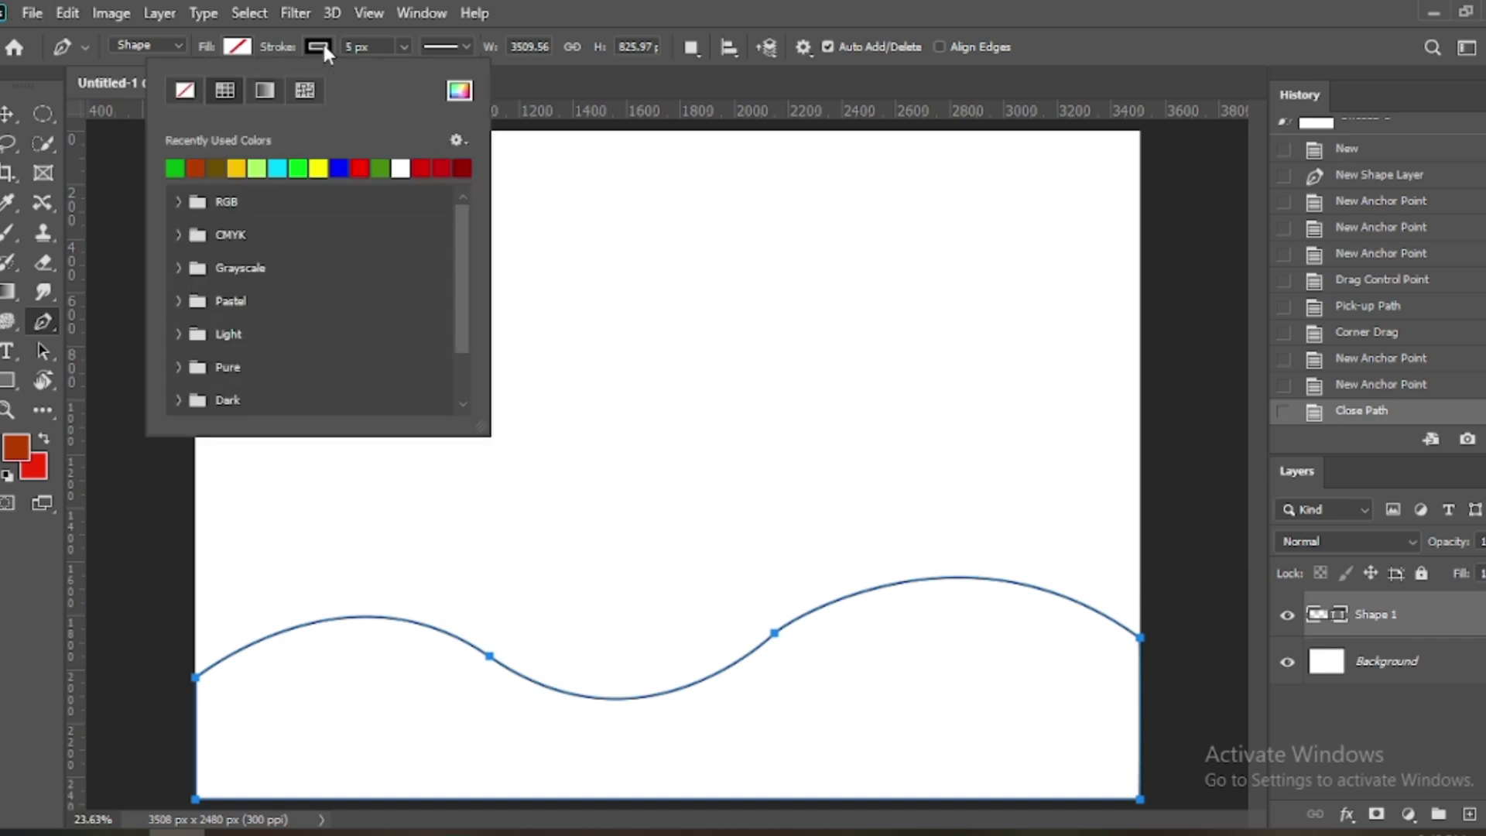
{"action": "left_click", "coordinate": [188, 91]}
{"action": "left_click", "coordinate": [237, 48]}
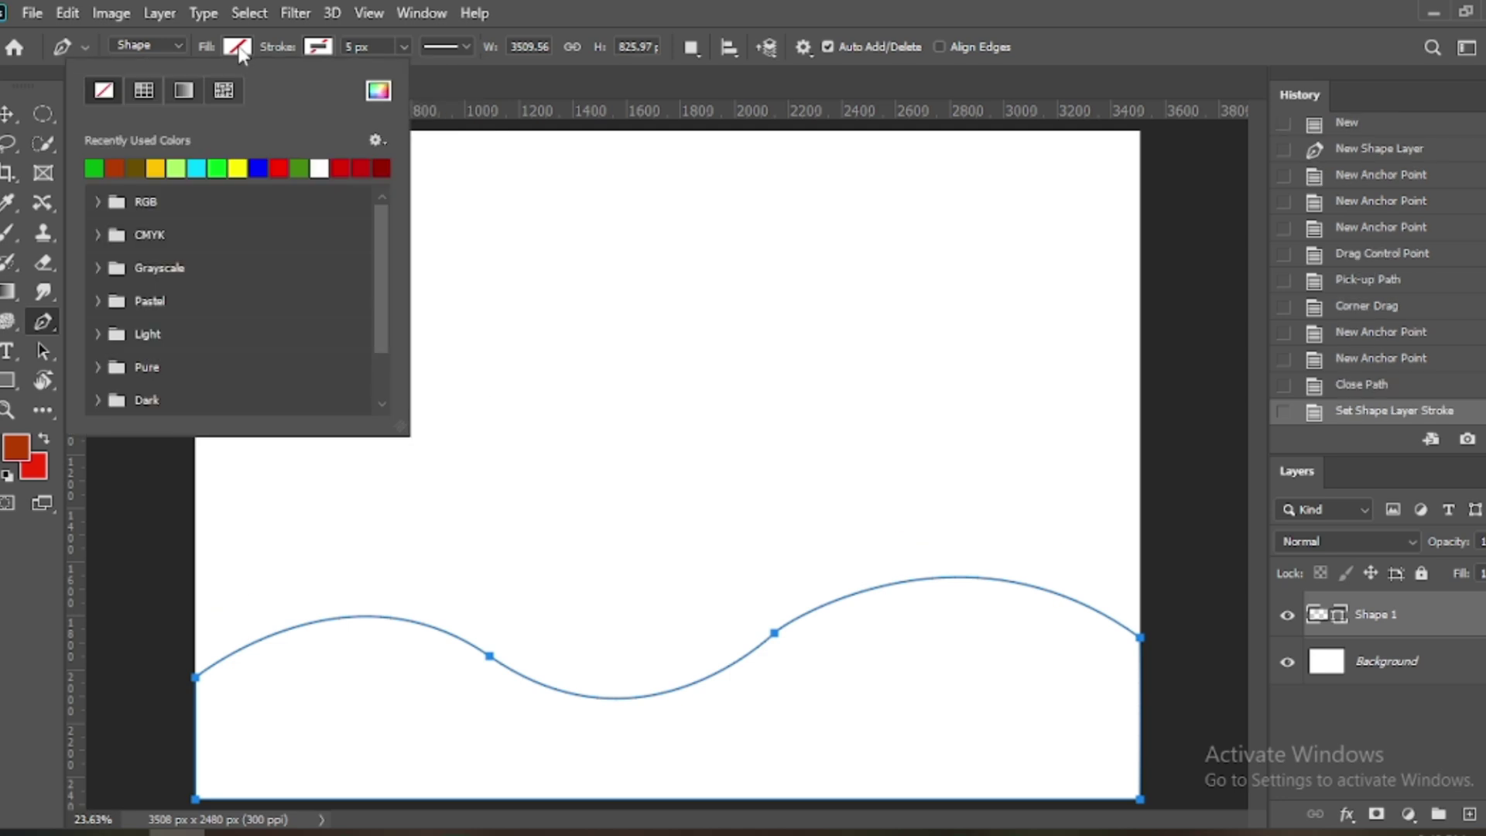
{"action": "left_click", "coordinate": [198, 167]}
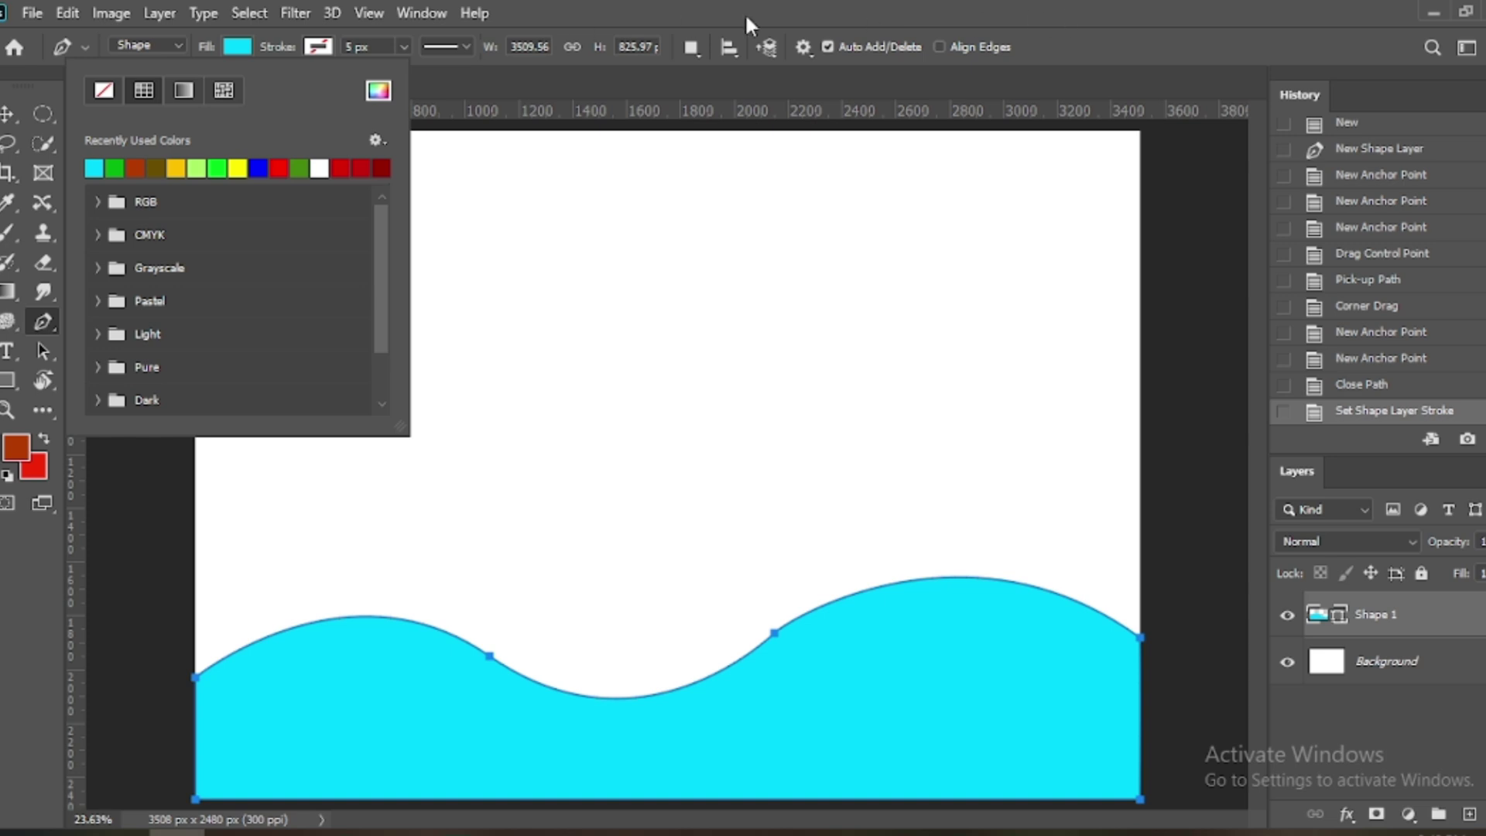
{"action": "left_click", "coordinate": [851, 11]}
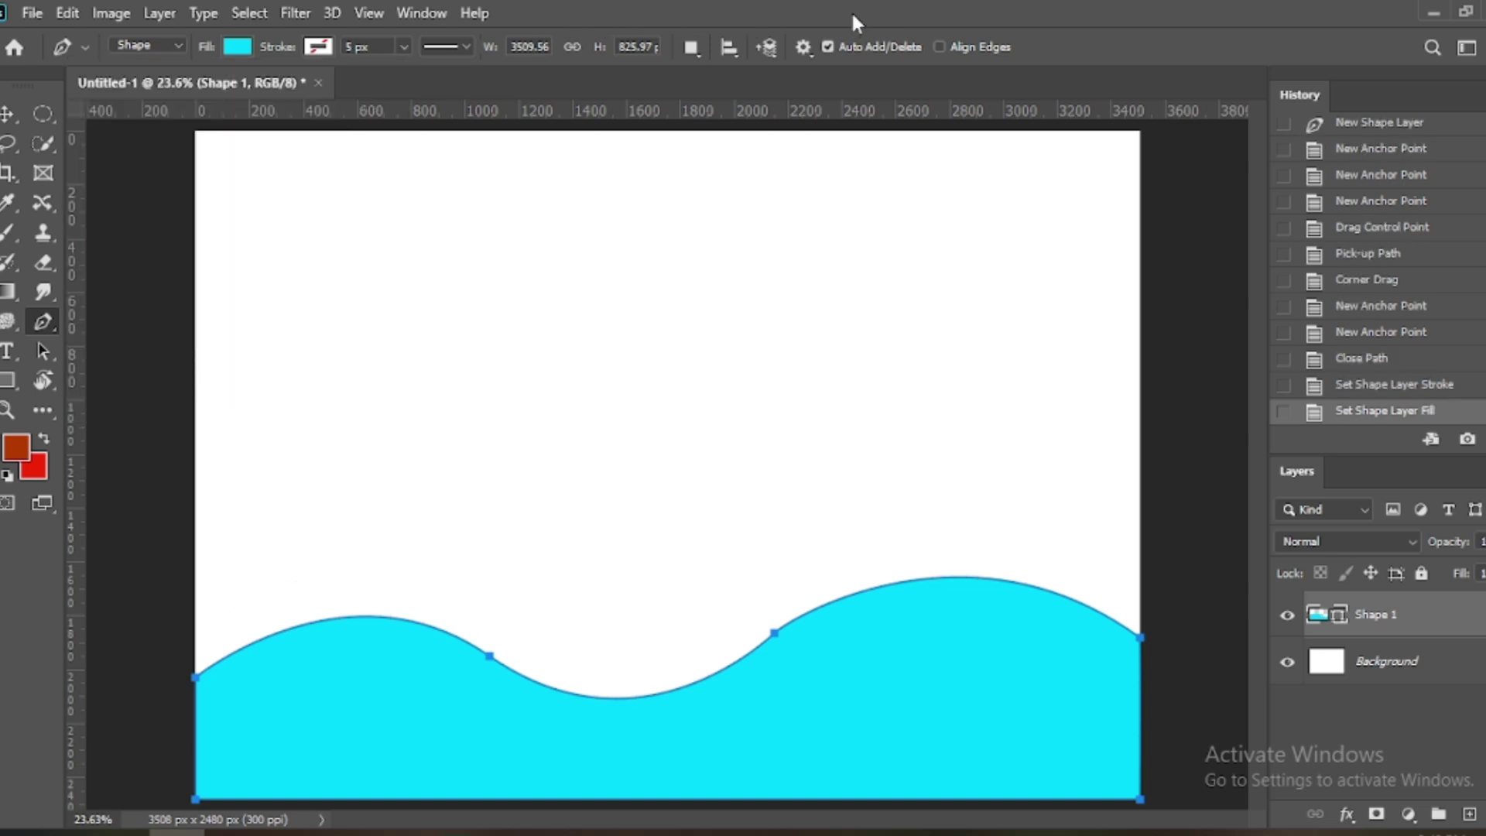
{"action": "left_click", "coordinate": [10, 117]}
{"action": "left_click", "coordinate": [565, 348]}
{"action": "left_click", "coordinate": [482, 704]}
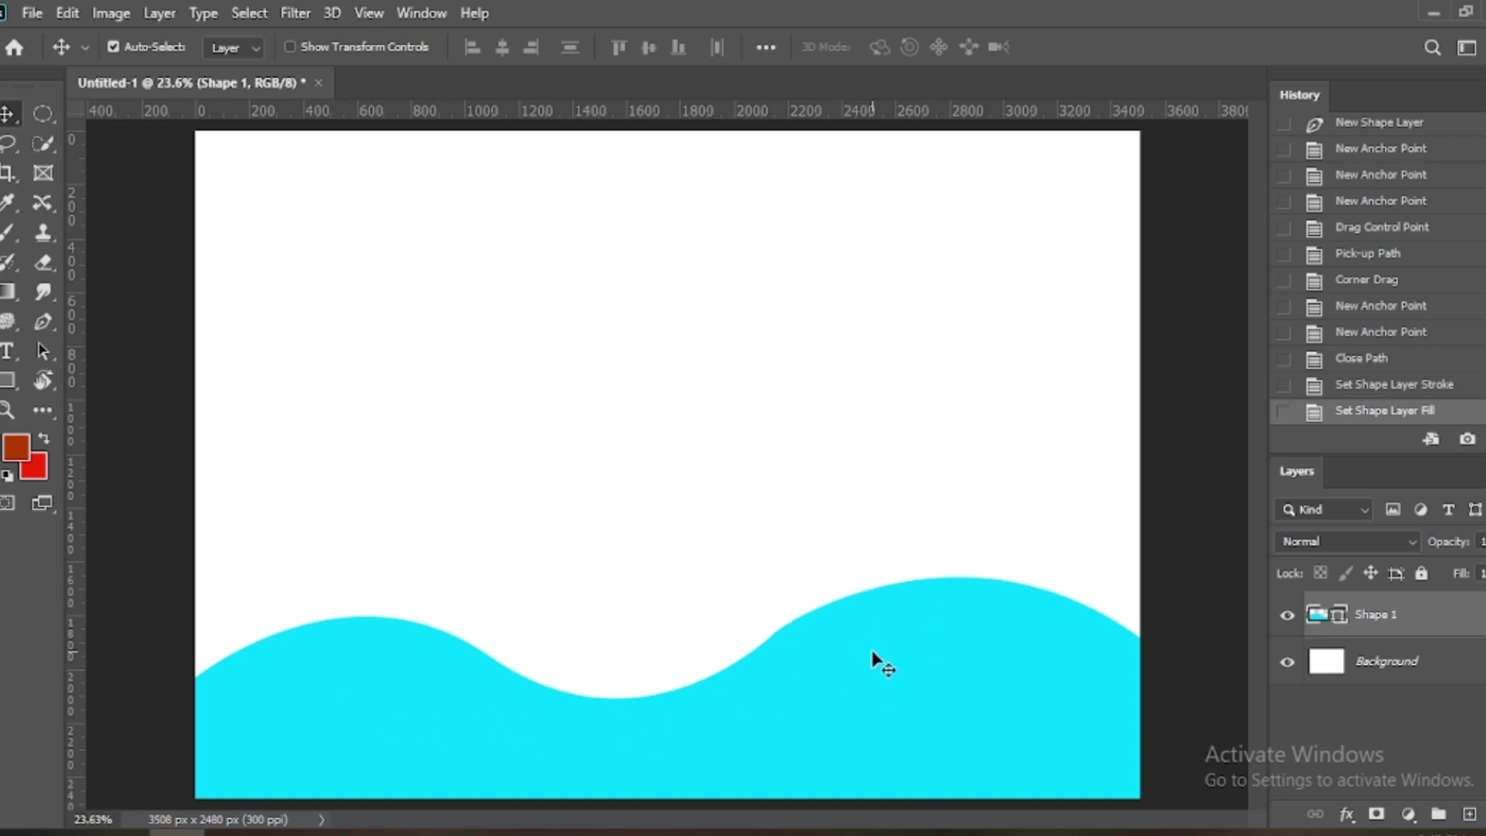
Step: Select a nearly square rectangular area above the wave, fill it with the rust-brown foreground colour on a new layer, and deselect
{"action": "right_click", "coordinate": [42, 116]}
{"action": "left_click", "coordinate": [124, 113]}
{"action": "left_click_drag", "start_coordinate": [525, 316], "coordinate": [529, 320]}
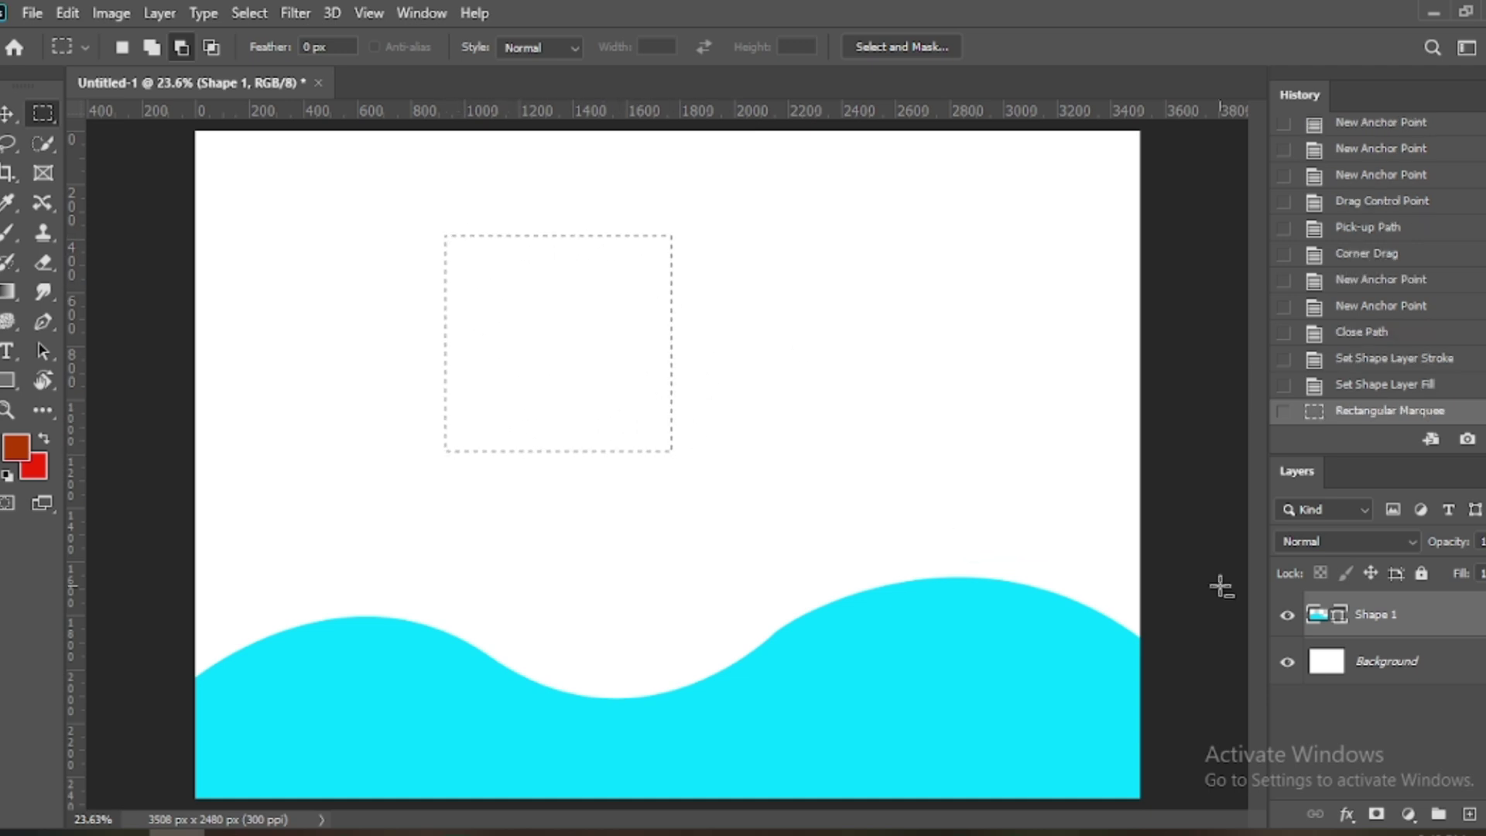
{"action": "left_click", "coordinate": [1469, 814]}
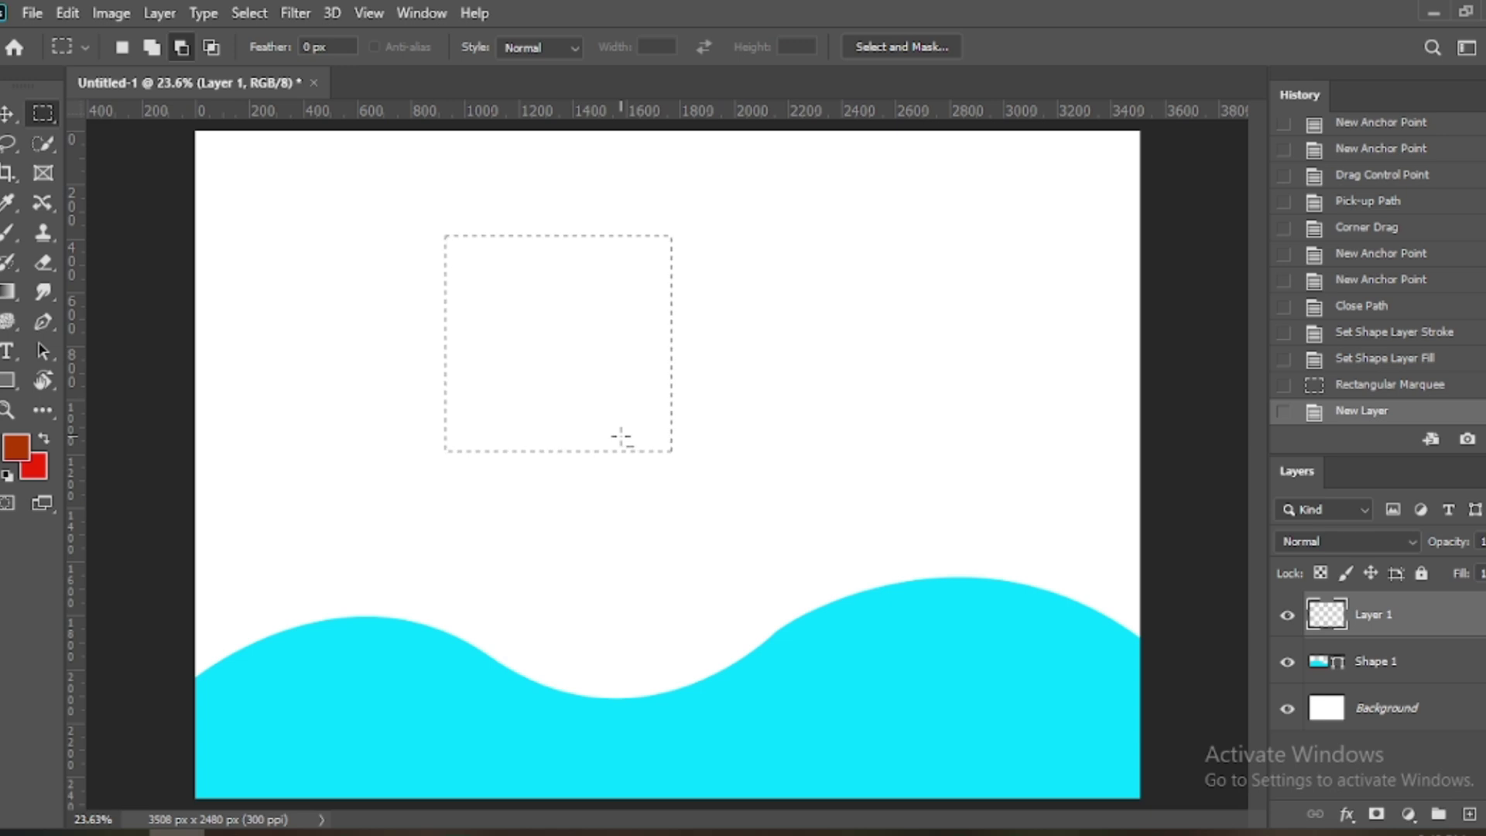
{"action": "key", "text": "alt+BackSpace"}
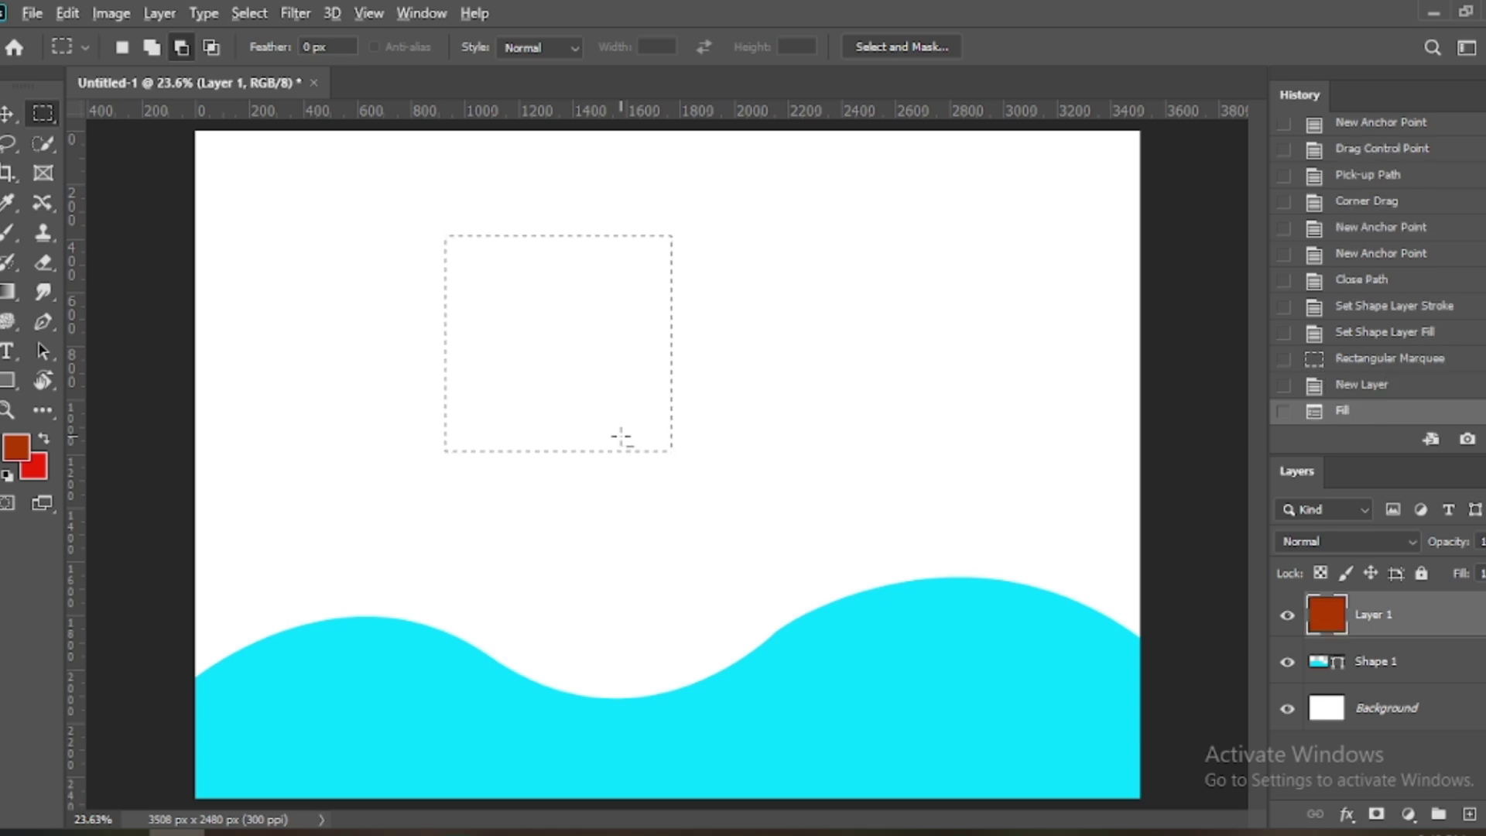
{"action": "key", "text": "ctrl+d"}
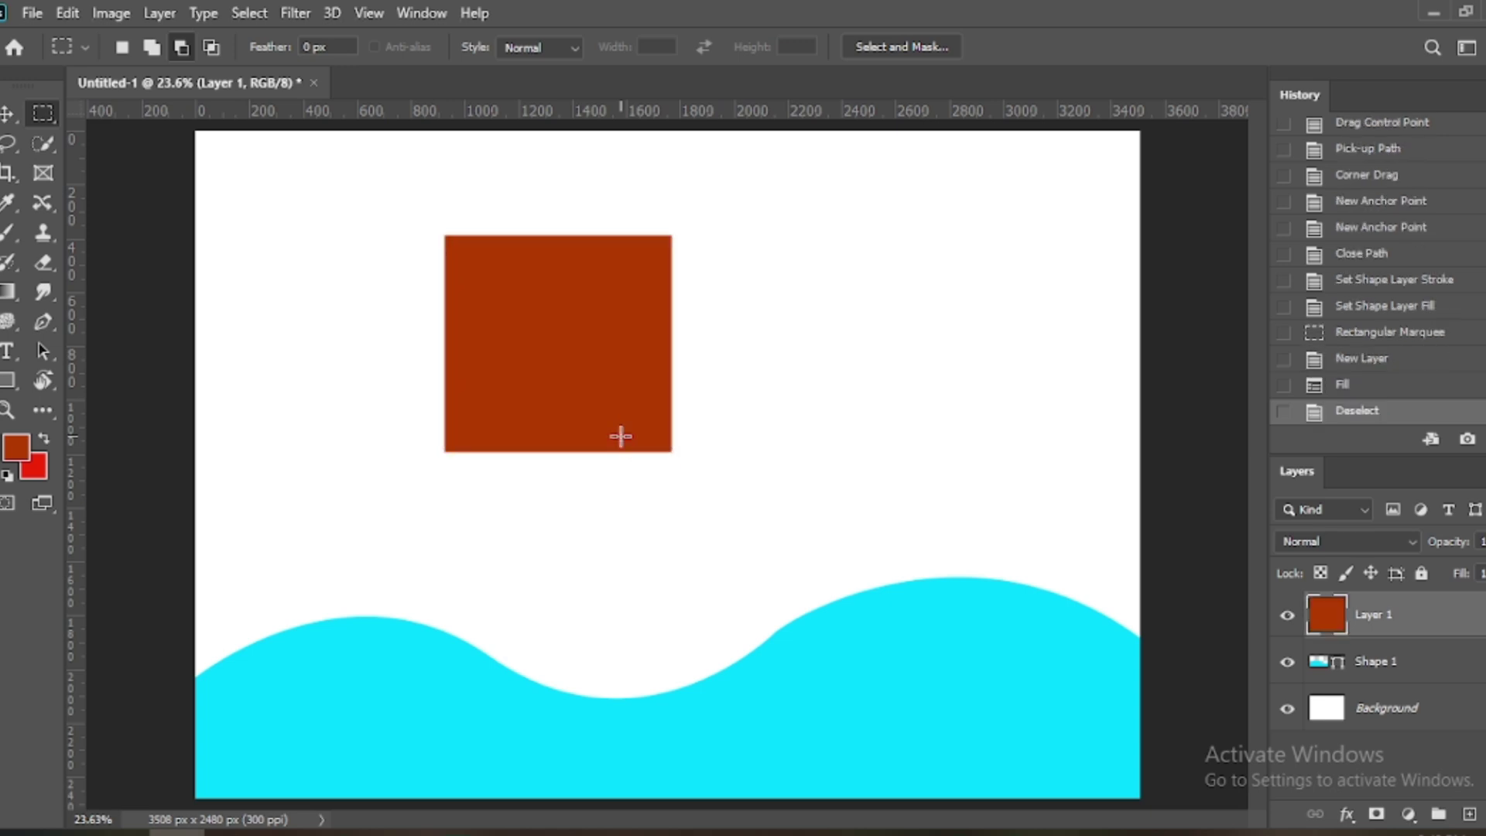
{"action": "left_click", "coordinate": [9, 115]}
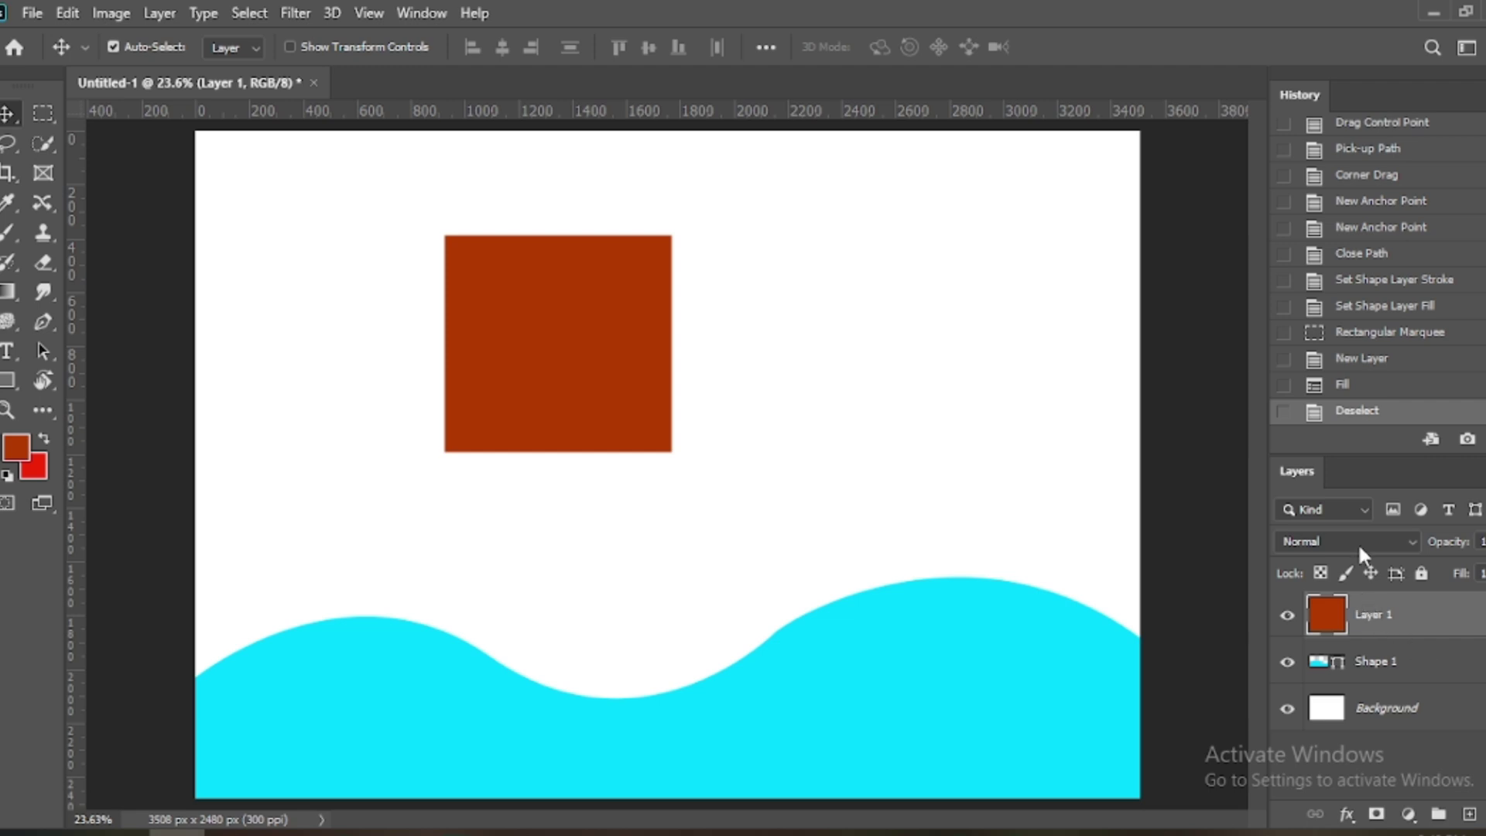
Step: Undock the Layers panel, enlarge it and place it over the canvas's right part, clear of the brown square
{"action": "left_click_drag", "start_coordinate": [1372, 475], "coordinate": [924, 180]}
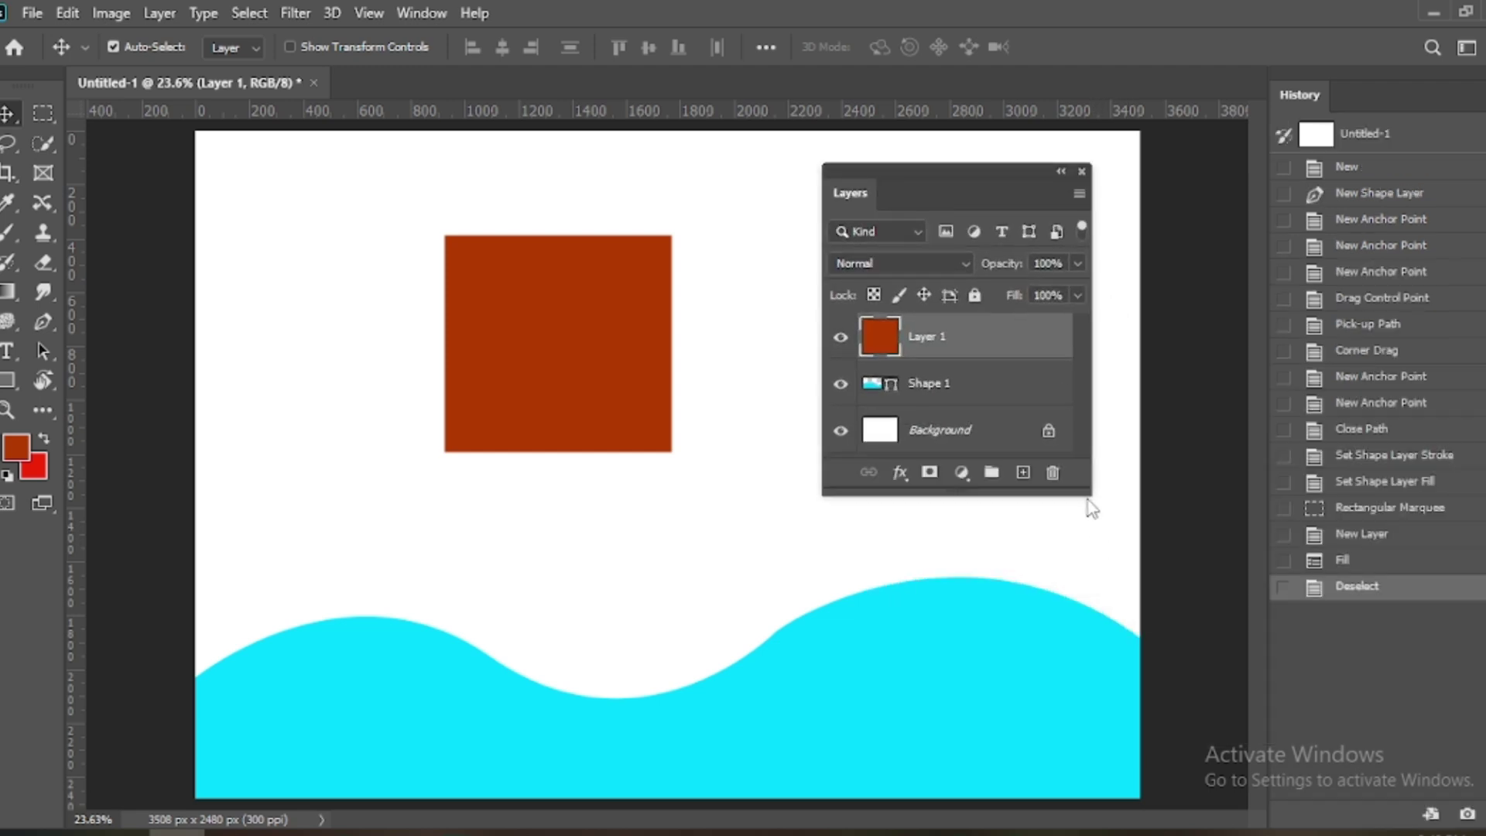
{"action": "left_click_drag", "start_coordinate": [1148, 643], "coordinate": [1188, 692]}
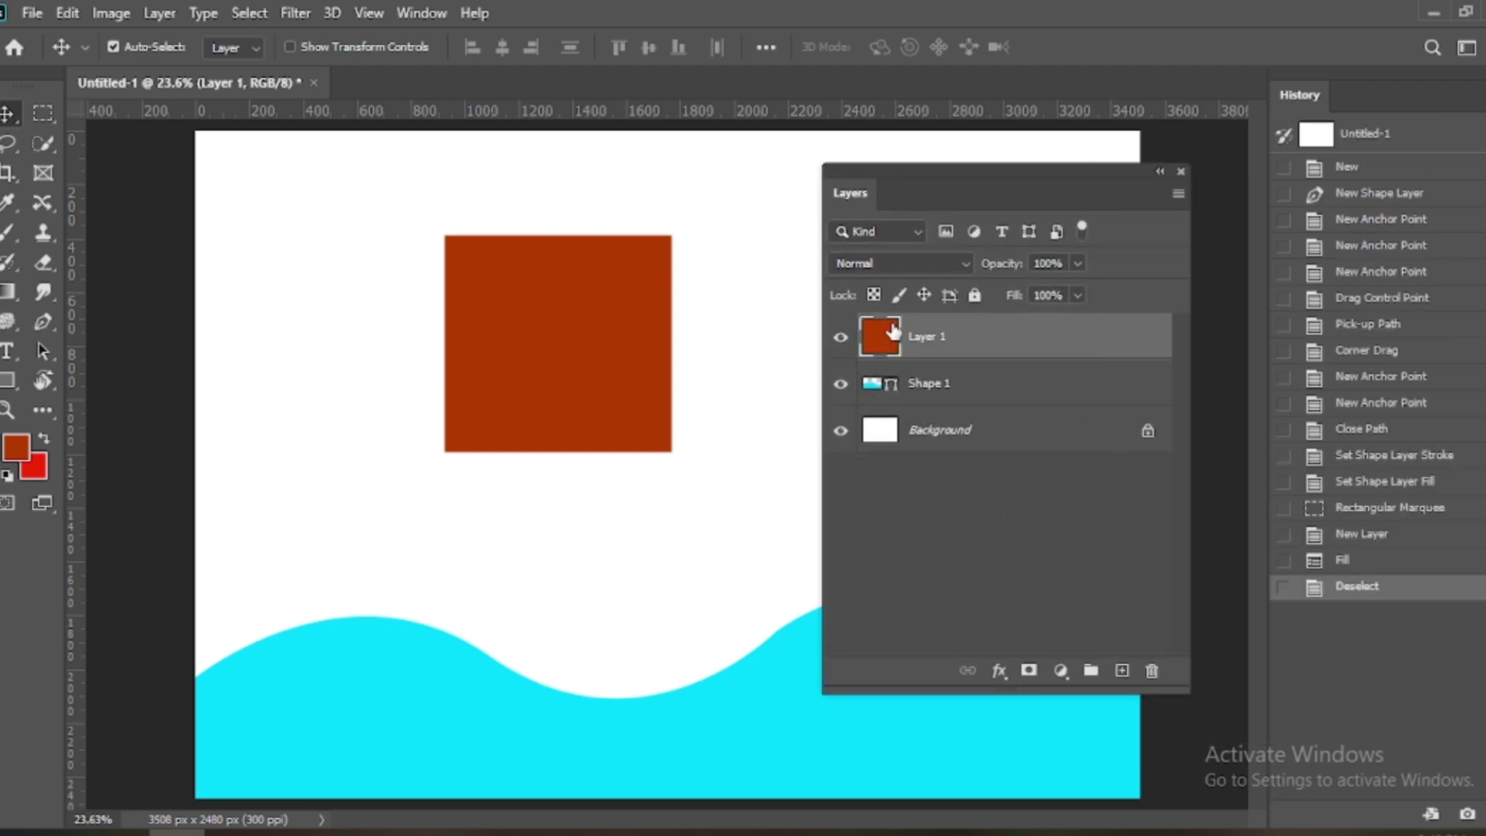
{"action": "left_click_drag", "start_coordinate": [944, 176], "coordinate": [1063, 112]}
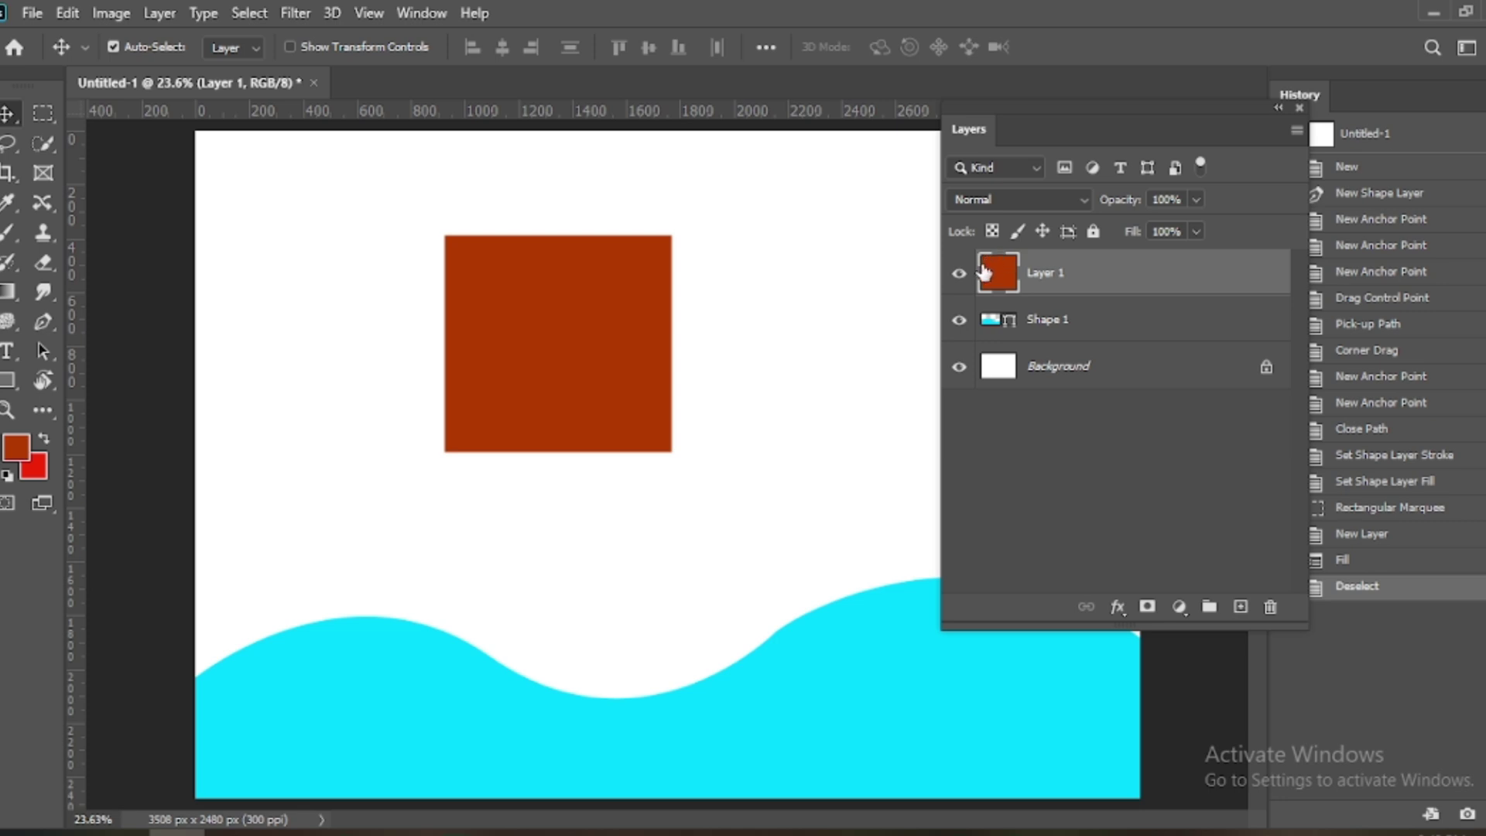
Step: Move the Layers panel off the wave's right side and recolour the wave shape layer to the muted cyan 2fbed8
{"action": "left_click", "coordinate": [346, 681]}
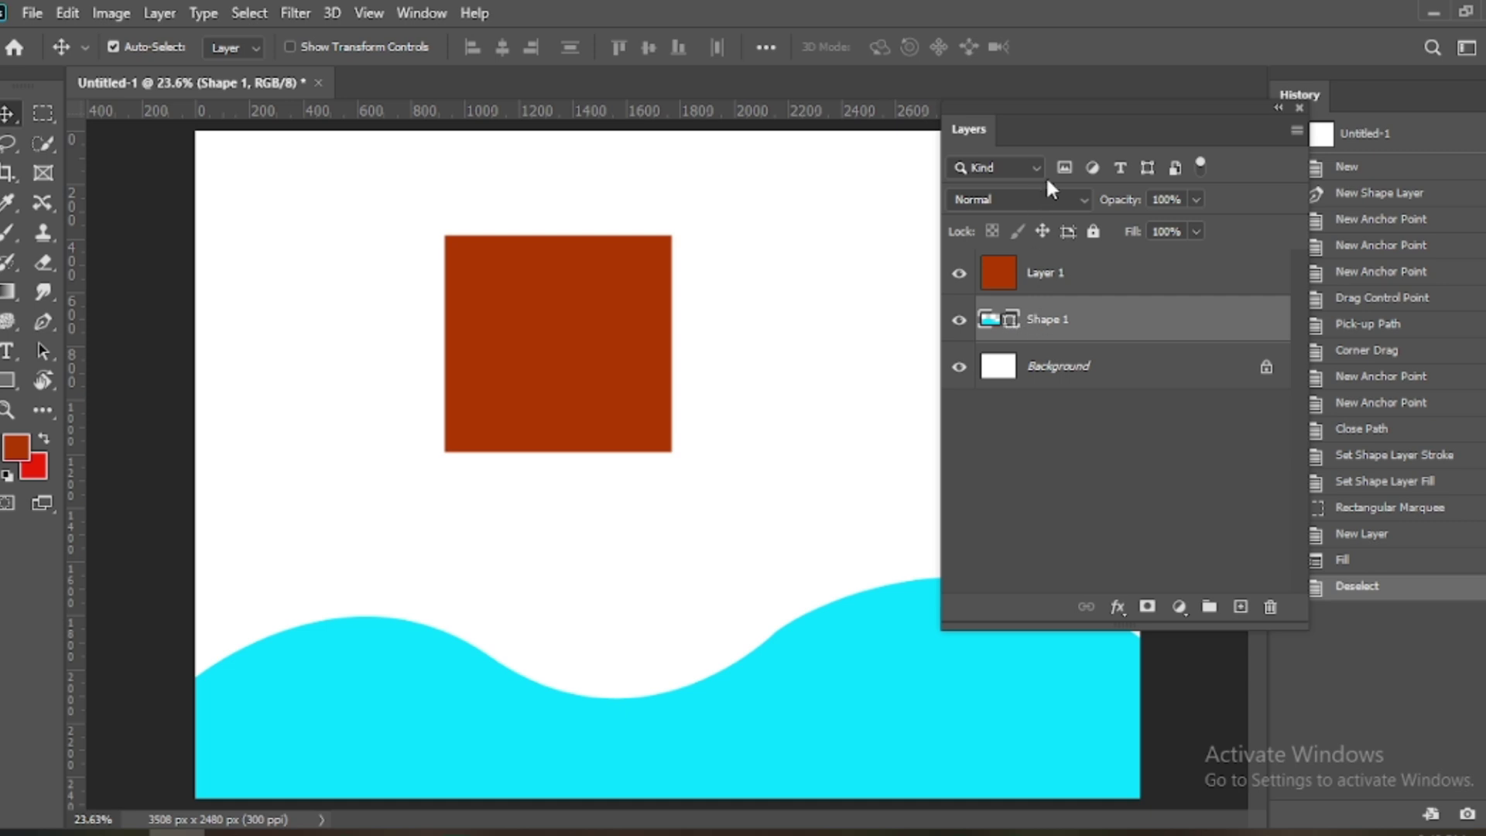
{"action": "left_click_drag", "start_coordinate": [1084, 126], "coordinate": [937, 124]}
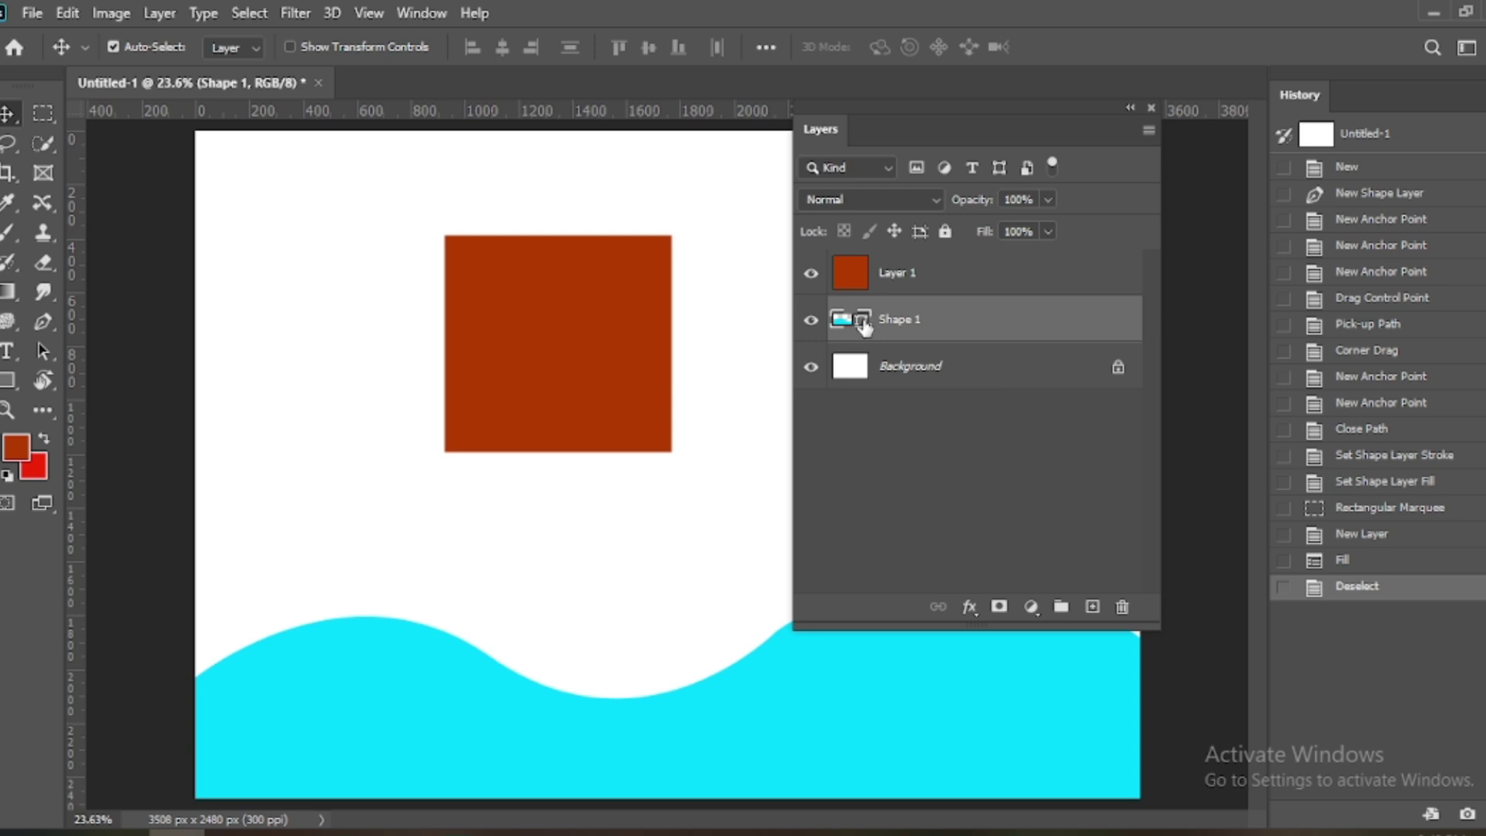
{"action": "double_click", "coordinate": [862, 320]}
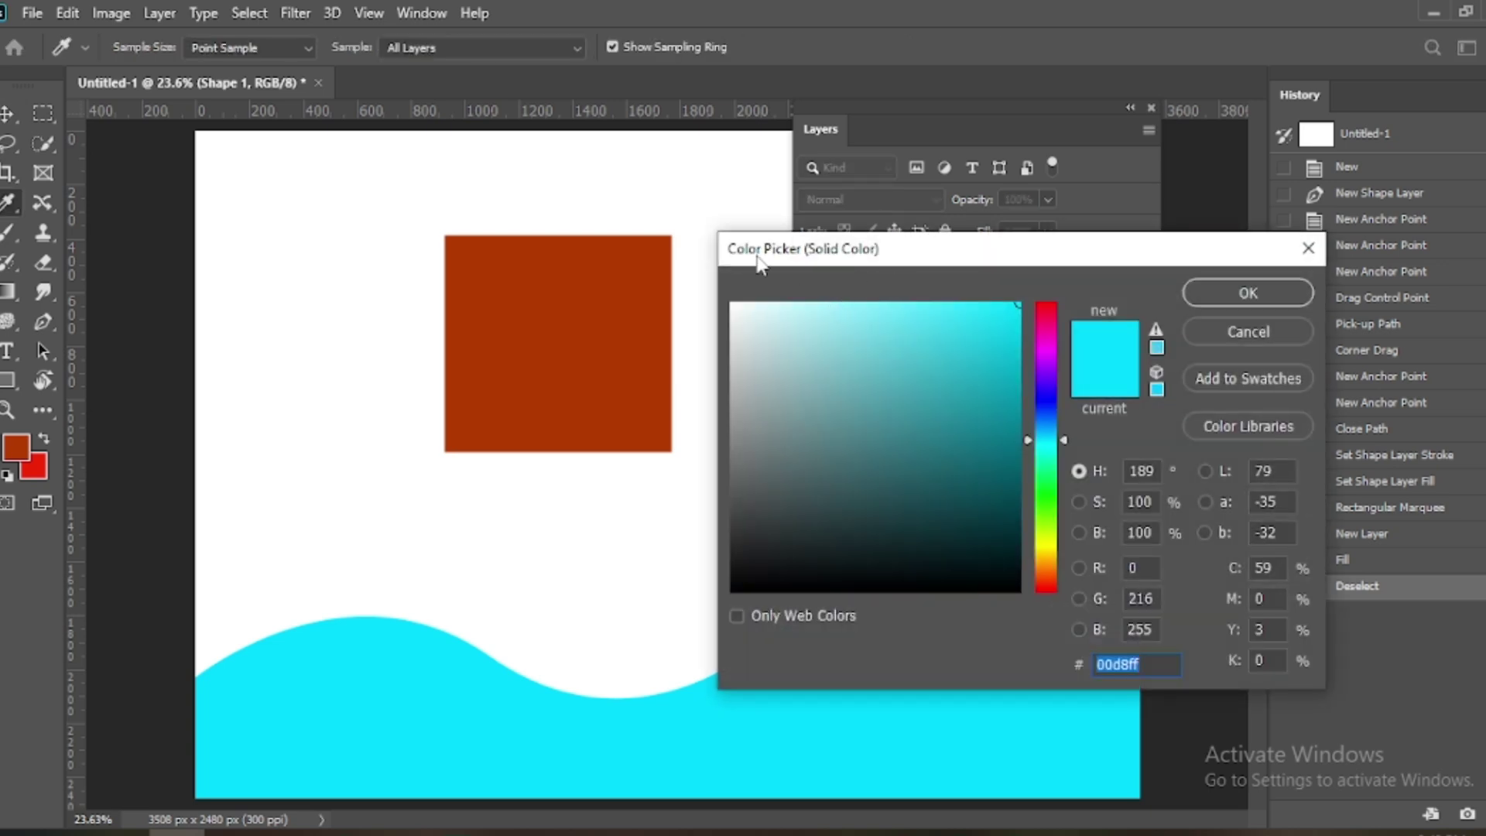
{"action": "left_click_drag", "start_coordinate": [883, 258], "coordinate": [702, 159]}
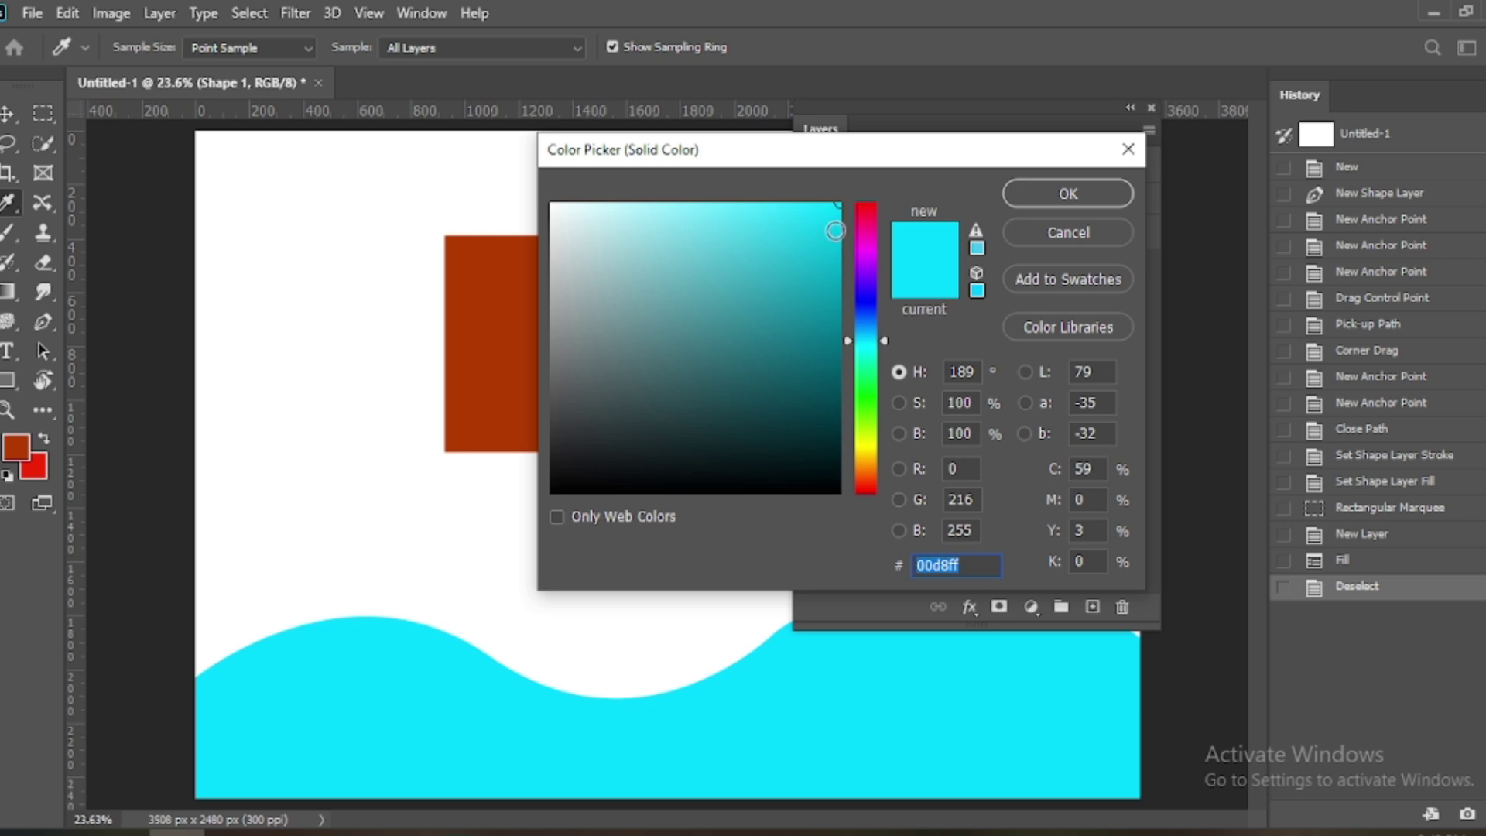
{"action": "mouse_move", "coordinate": [837, 232]}
{"action": "left_mouse_down"}
{"action": "mouse_move", "coordinate": [850, 277]}
{"action": "mouse_move", "coordinate": [779, 271]}
{"action": "mouse_move", "coordinate": [777, 247]}
{"action": "left_mouse_up"}
{"action": "left_click", "coordinate": [1051, 193]}
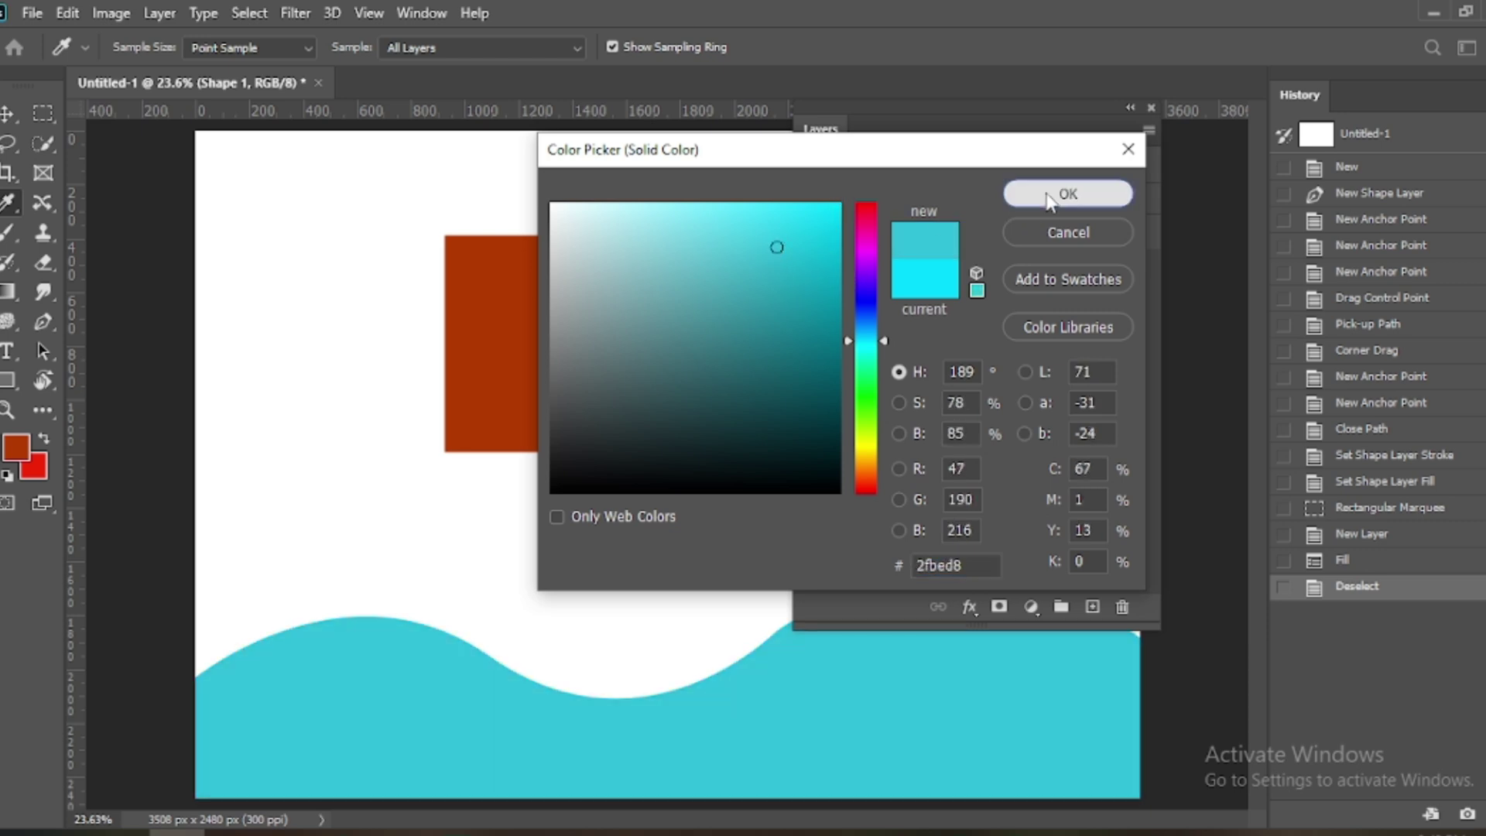
Step: Delete the brown square's layer and dock the Layers panel back beneath the History panel
{"action": "left_click", "coordinate": [557, 372]}
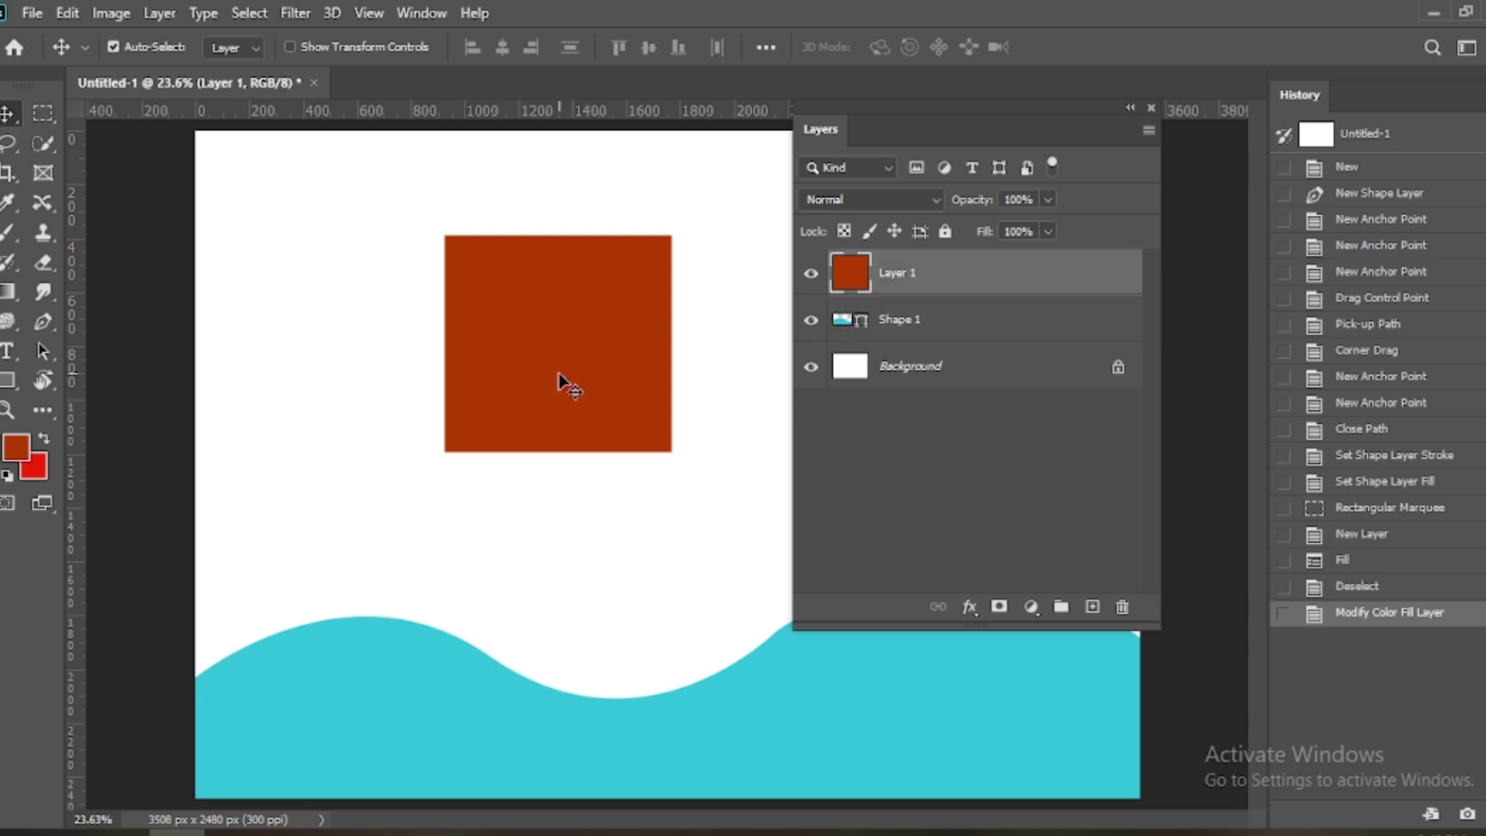
{"action": "key", "text": "Delete"}
{"action": "left_click_drag", "start_coordinate": [884, 129], "coordinate": [1471, 527]}
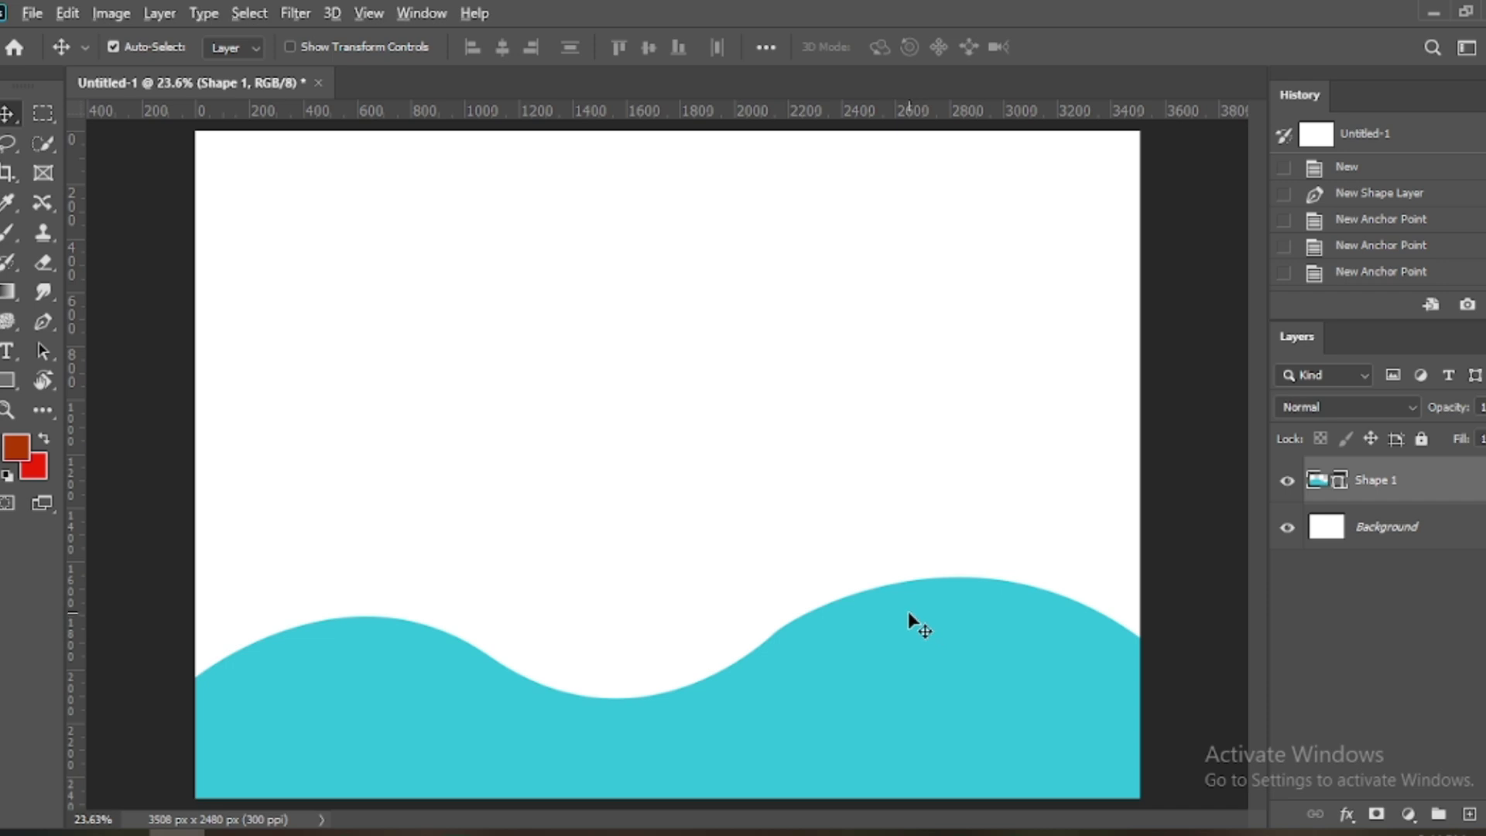
Step: Duplicate the wave shape about 105 px lower and fill the copy with the slightly darker cyan 29b5ce
{"action": "left_click_drag", "start_coordinate": [918, 627], "coordinate": [908, 656]}
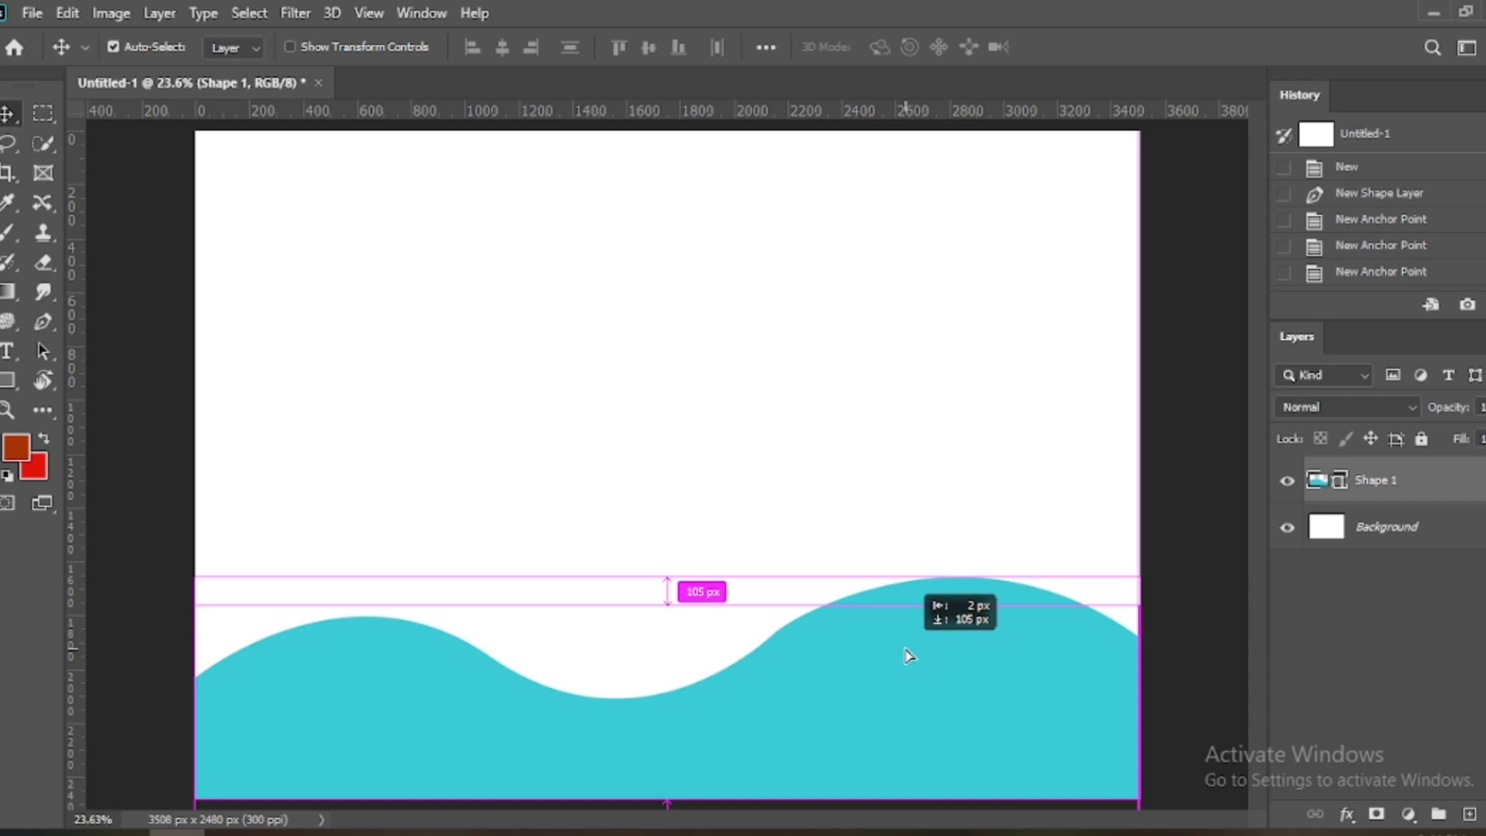
{"action": "left_click_drag", "start_coordinate": [907, 655], "coordinate": [912, 658]}
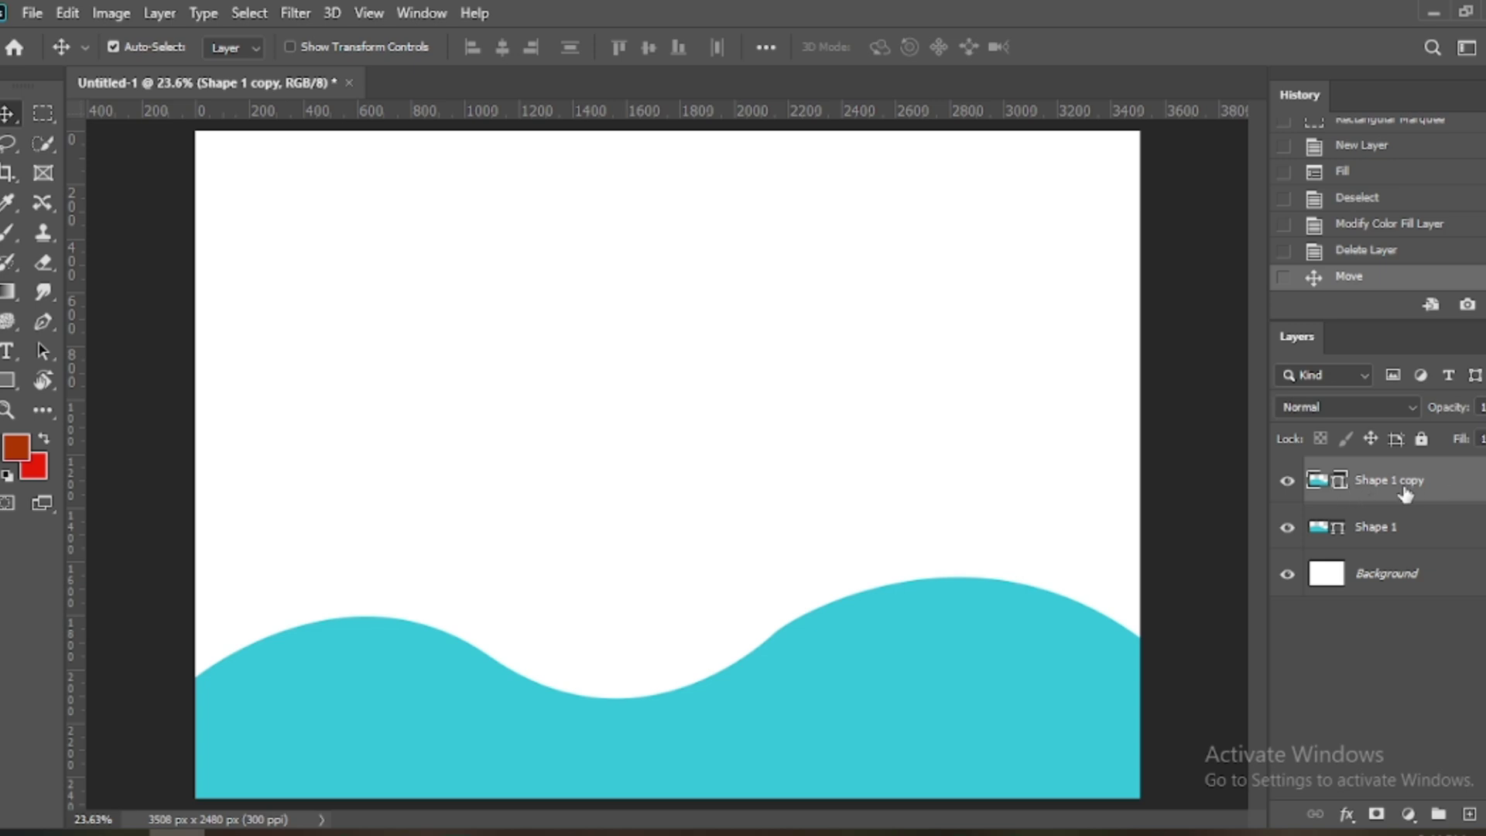
{"action": "double_click", "coordinate": [1340, 485]}
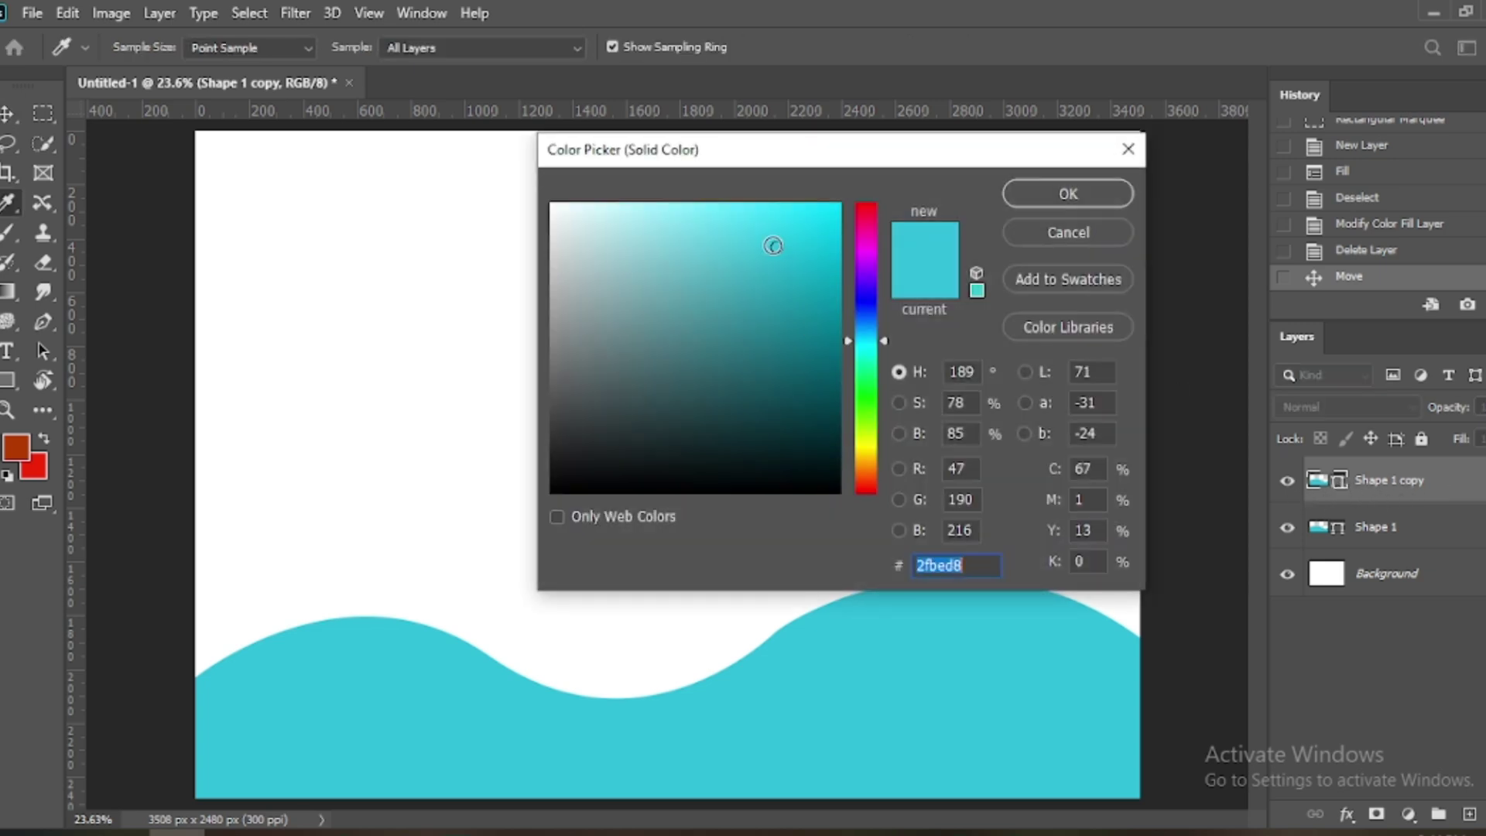
{"action": "left_click_drag", "start_coordinate": [775, 246], "coordinate": [783, 259]}
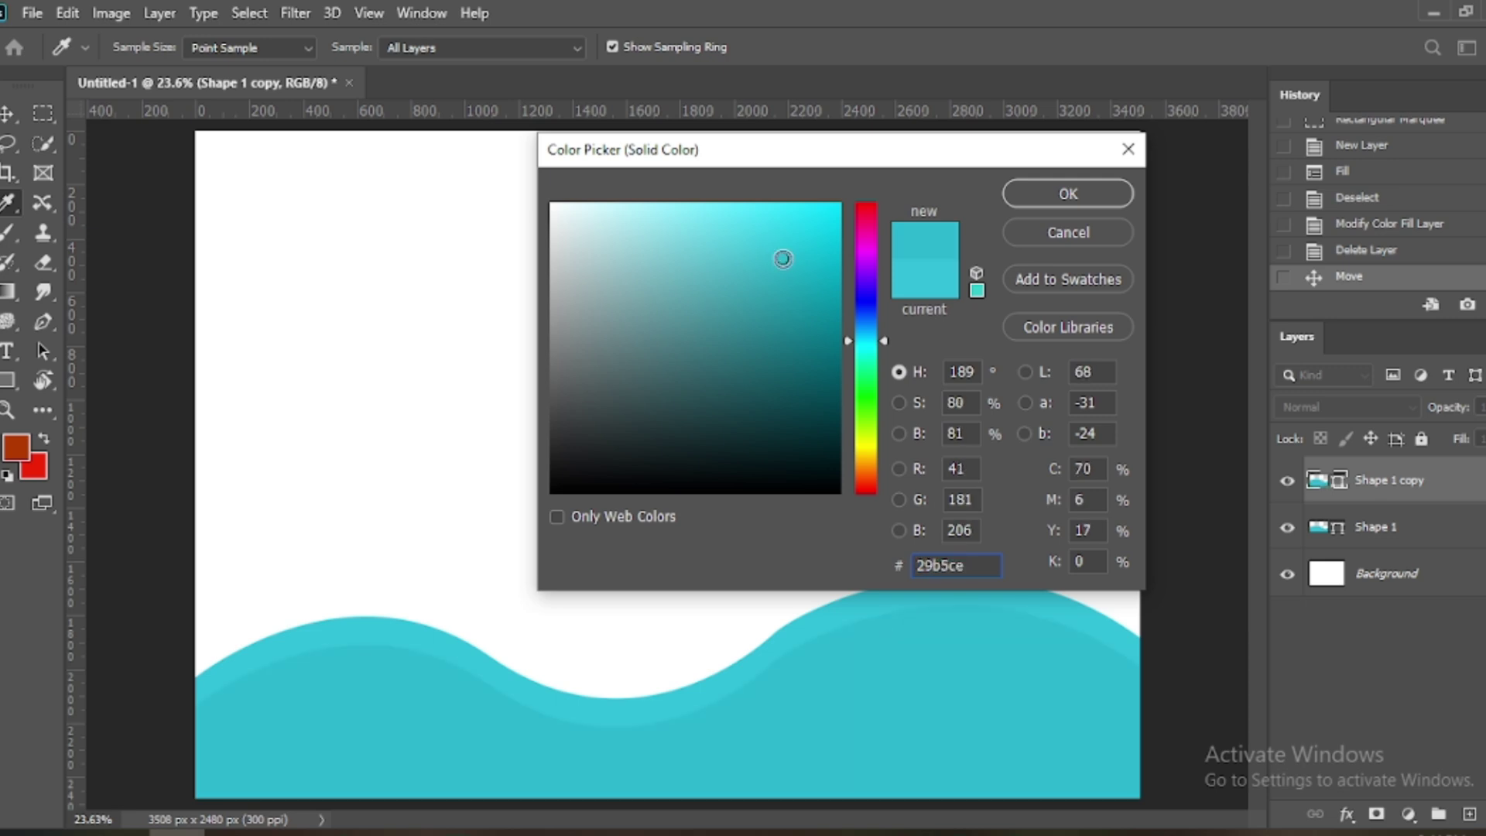
{"action": "left_click", "coordinate": [1017, 193]}
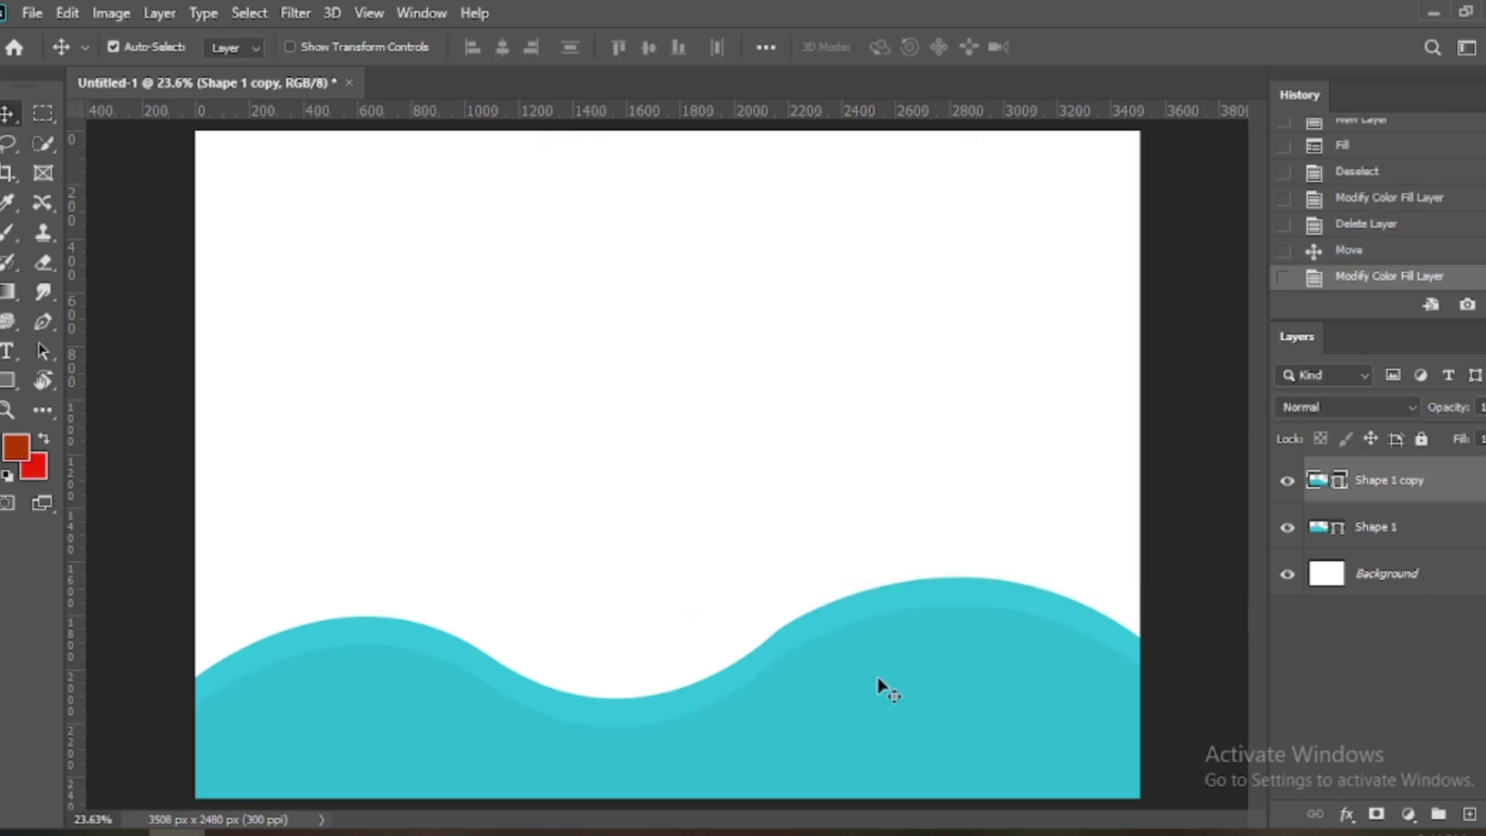
Step: Add two more wave copies, each shifted slightly lower and filled with a darker teal than the one above it
{"action": "mouse_move", "coordinate": [809, 702]}
{"action": "left_mouse_down"}
{"action": "mouse_move", "coordinate": [807, 732]}
{"action": "mouse_move", "coordinate": [808, 717]}
{"action": "left_mouse_up"}
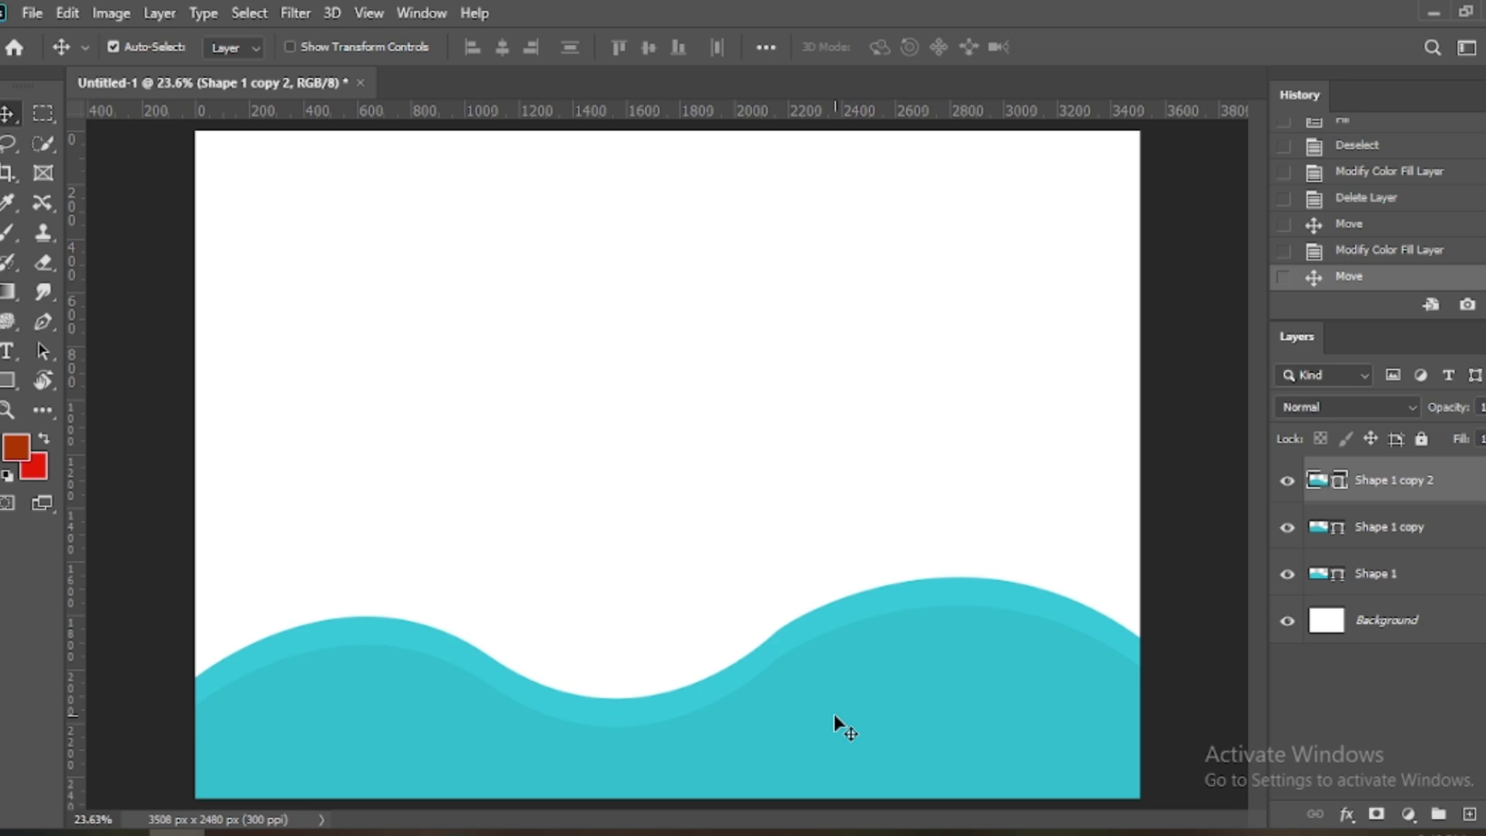
{"action": "double_click", "coordinate": [1339, 482]}
{"action": "left_click_drag", "start_coordinate": [798, 270], "coordinate": [792, 267]}
{"action": "key", "text": "Return"}
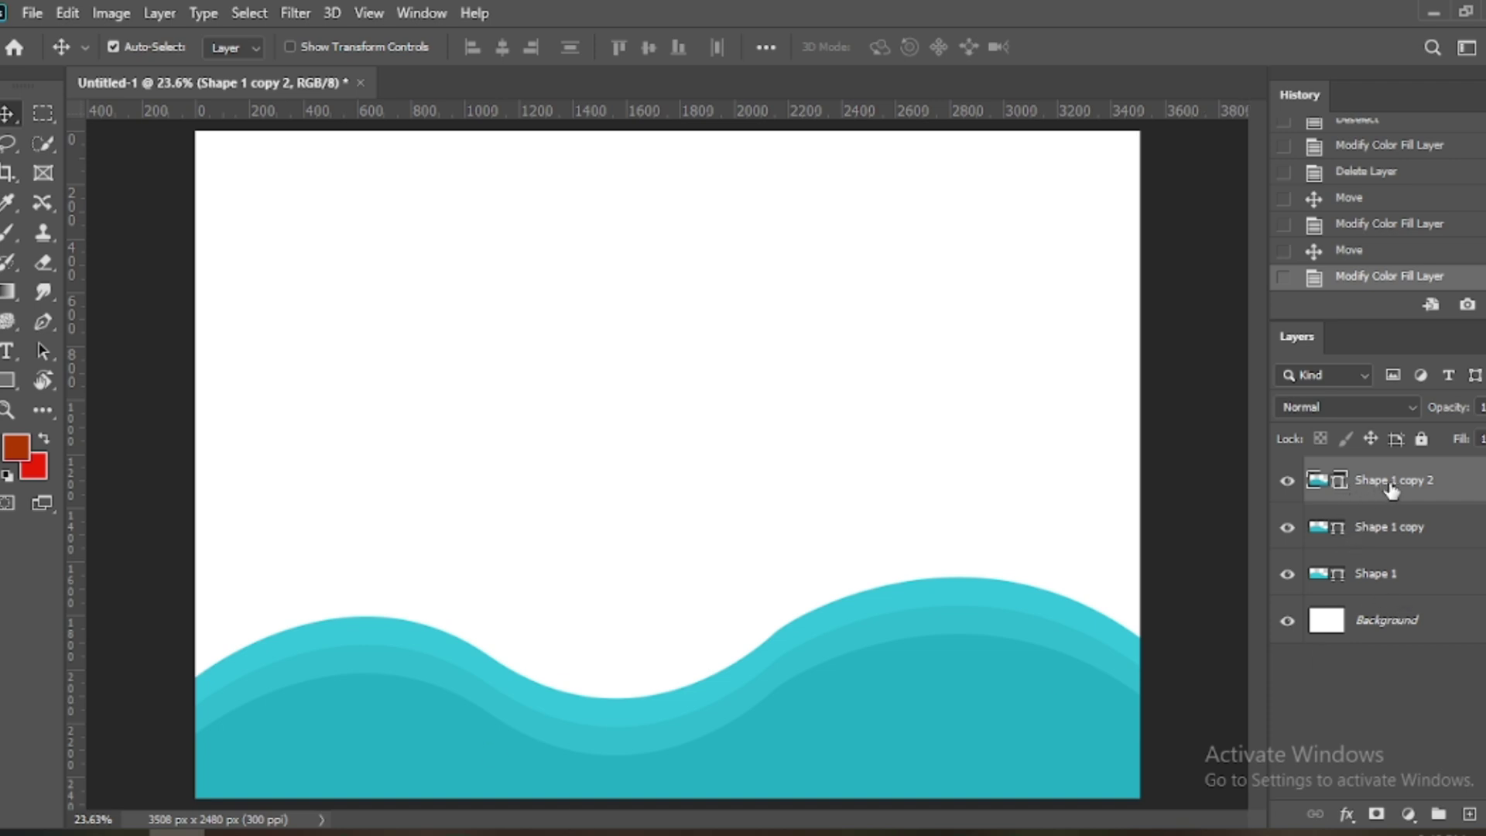
{"action": "left_click_drag", "start_coordinate": [919, 693], "coordinate": [915, 712]}
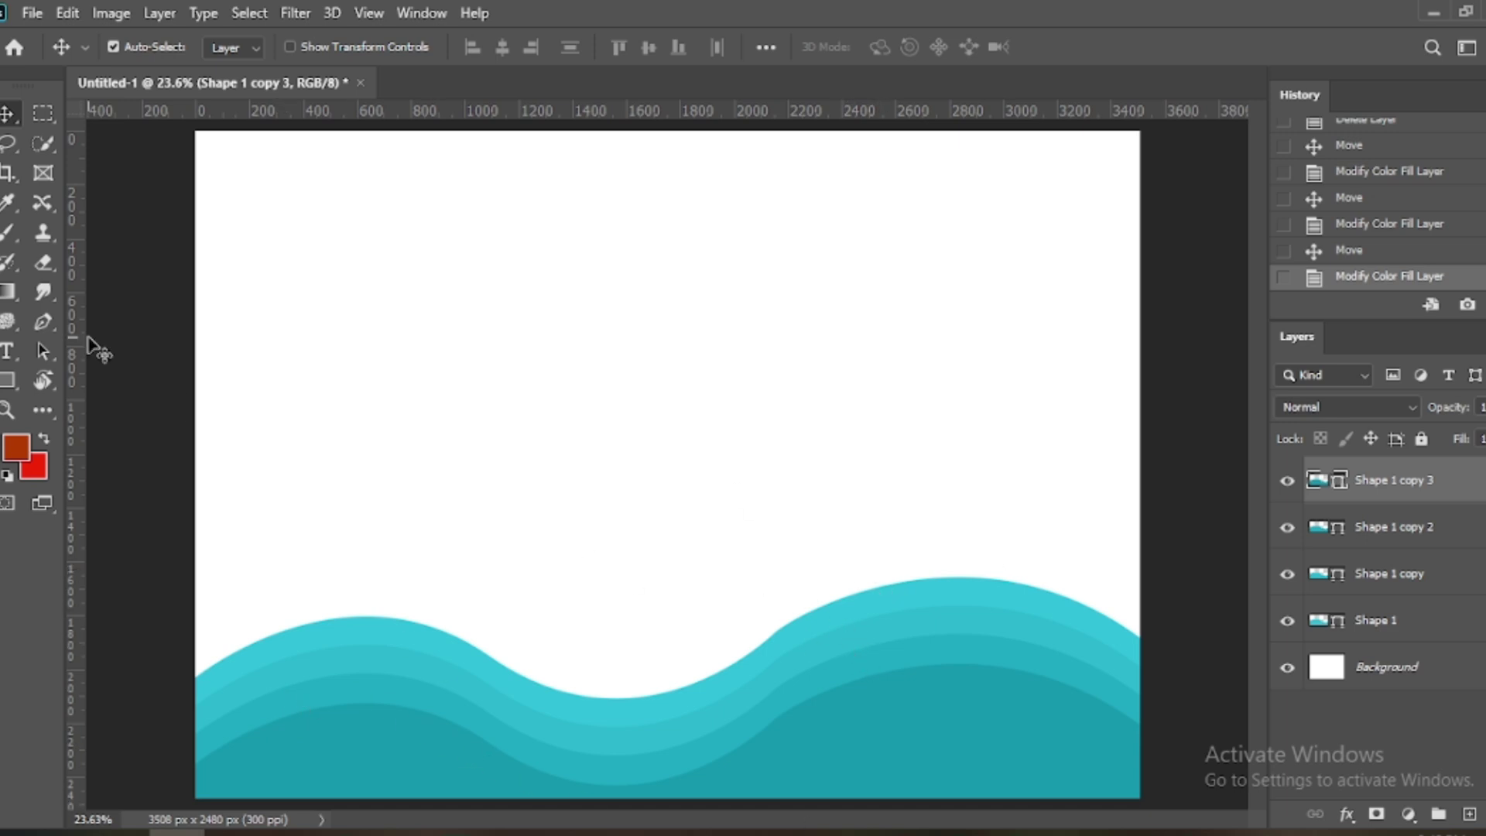
Step: Start a new Pen Tool shape above the waves and draw a boat hull's curved underside about 1253 px wide
{"action": "left_click", "coordinate": [45, 319]}
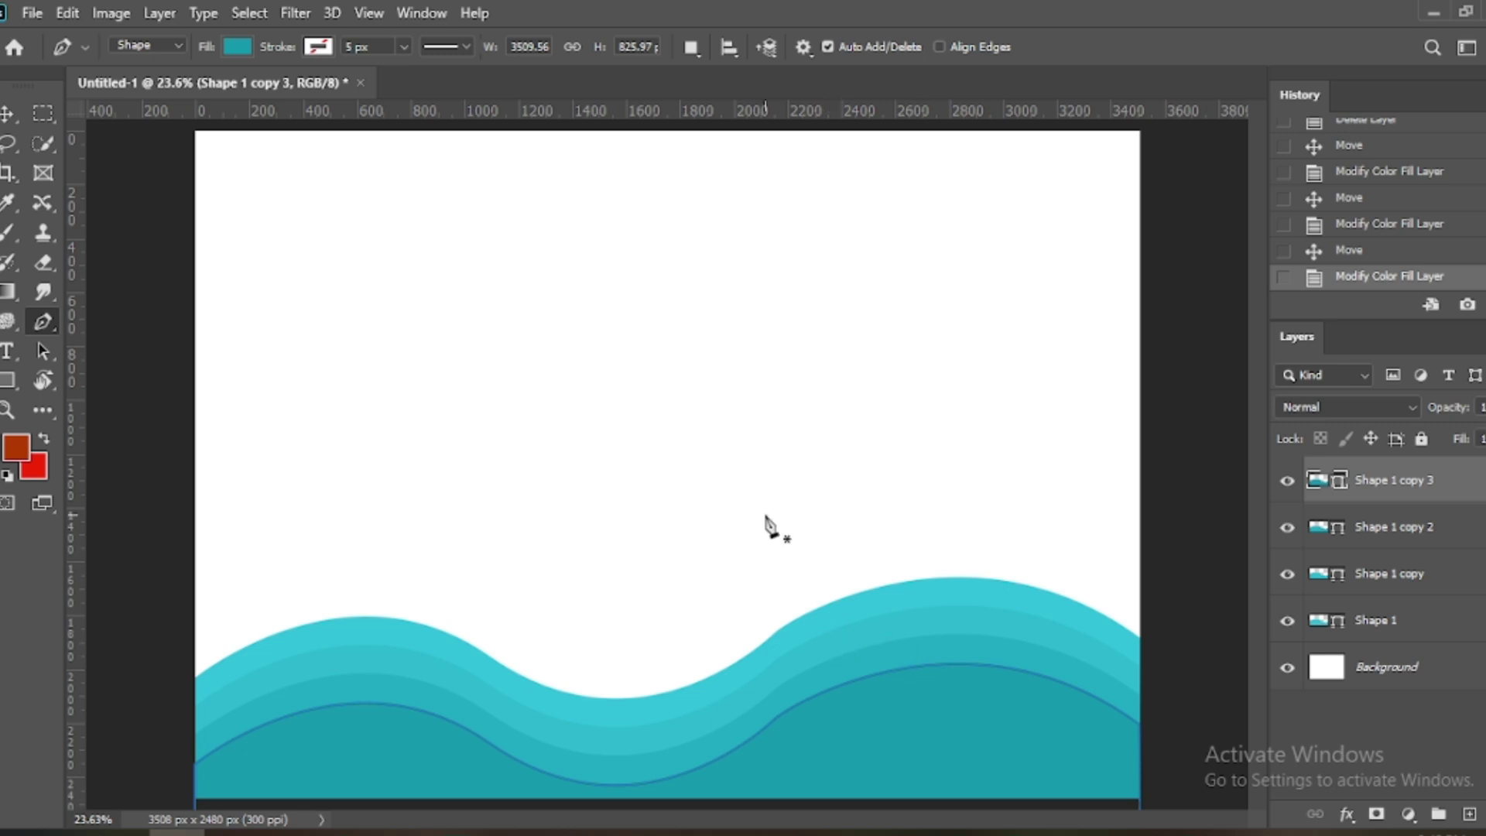
{"action": "left_click", "coordinate": [639, 574]}
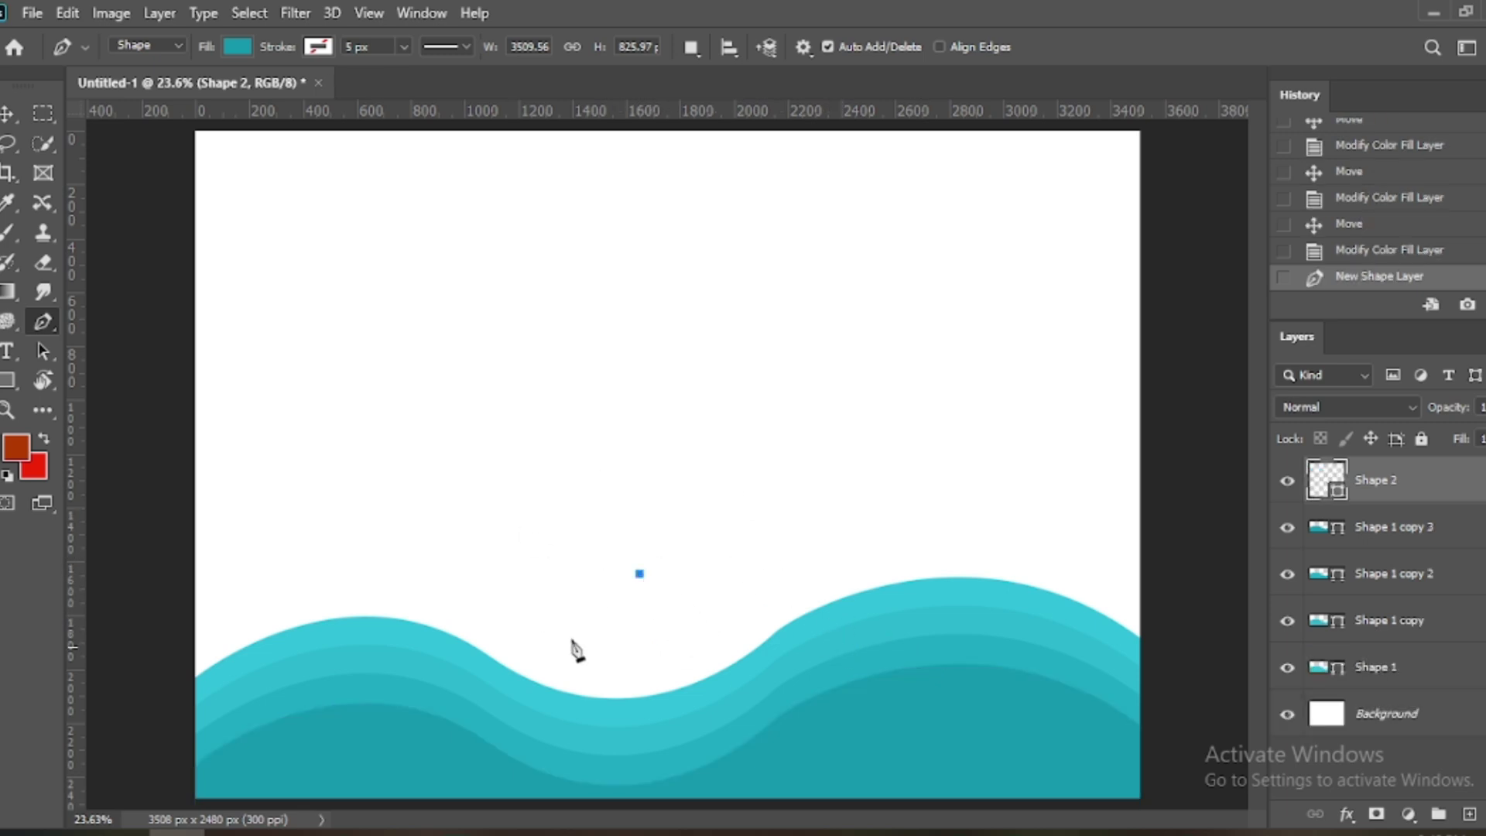
{"action": "left_click", "coordinate": [978, 542]}
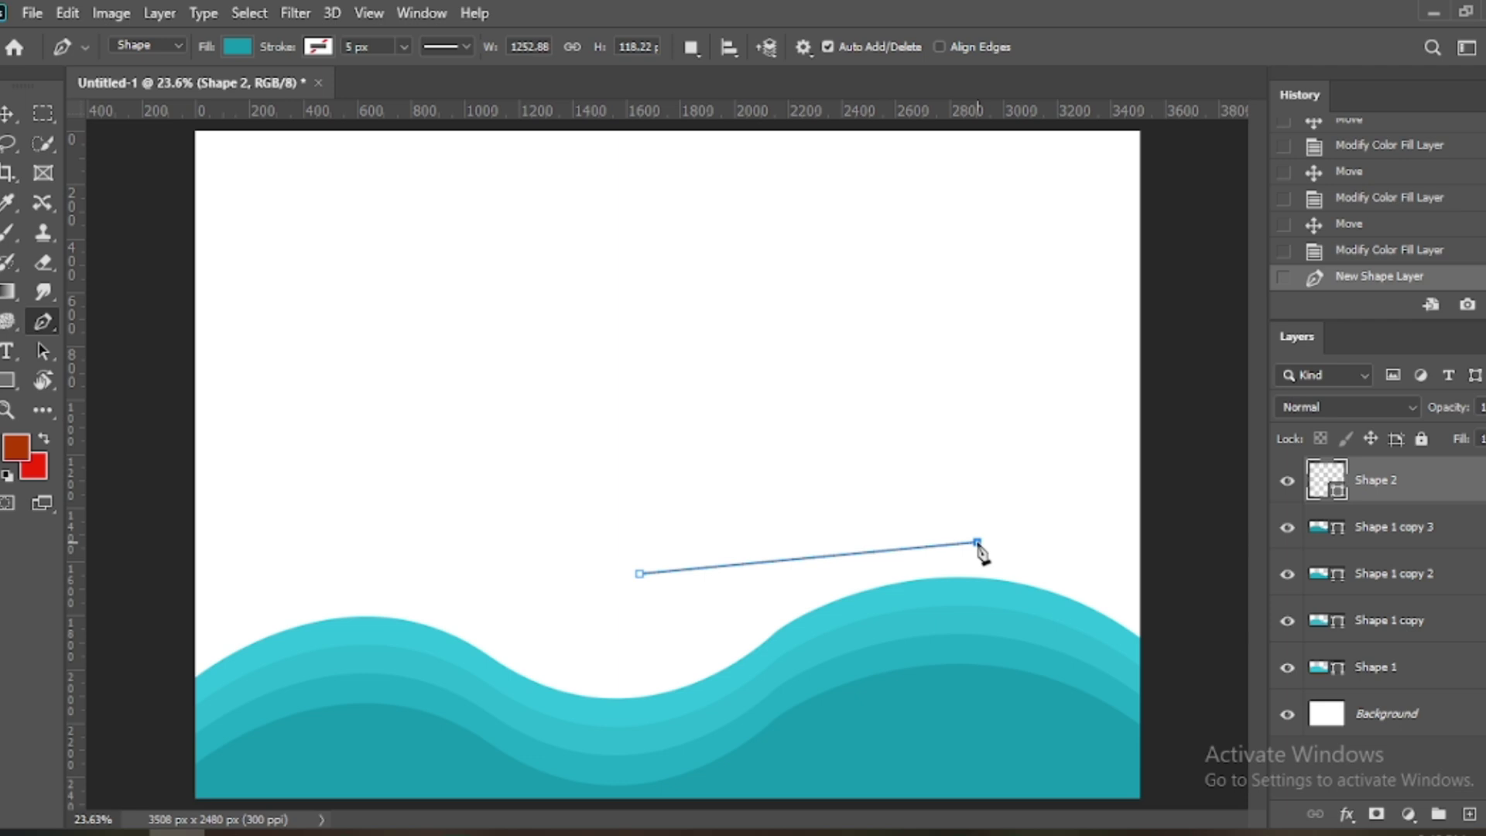
{"action": "left_click_drag", "start_coordinate": [978, 543], "coordinate": [1141, 379]}
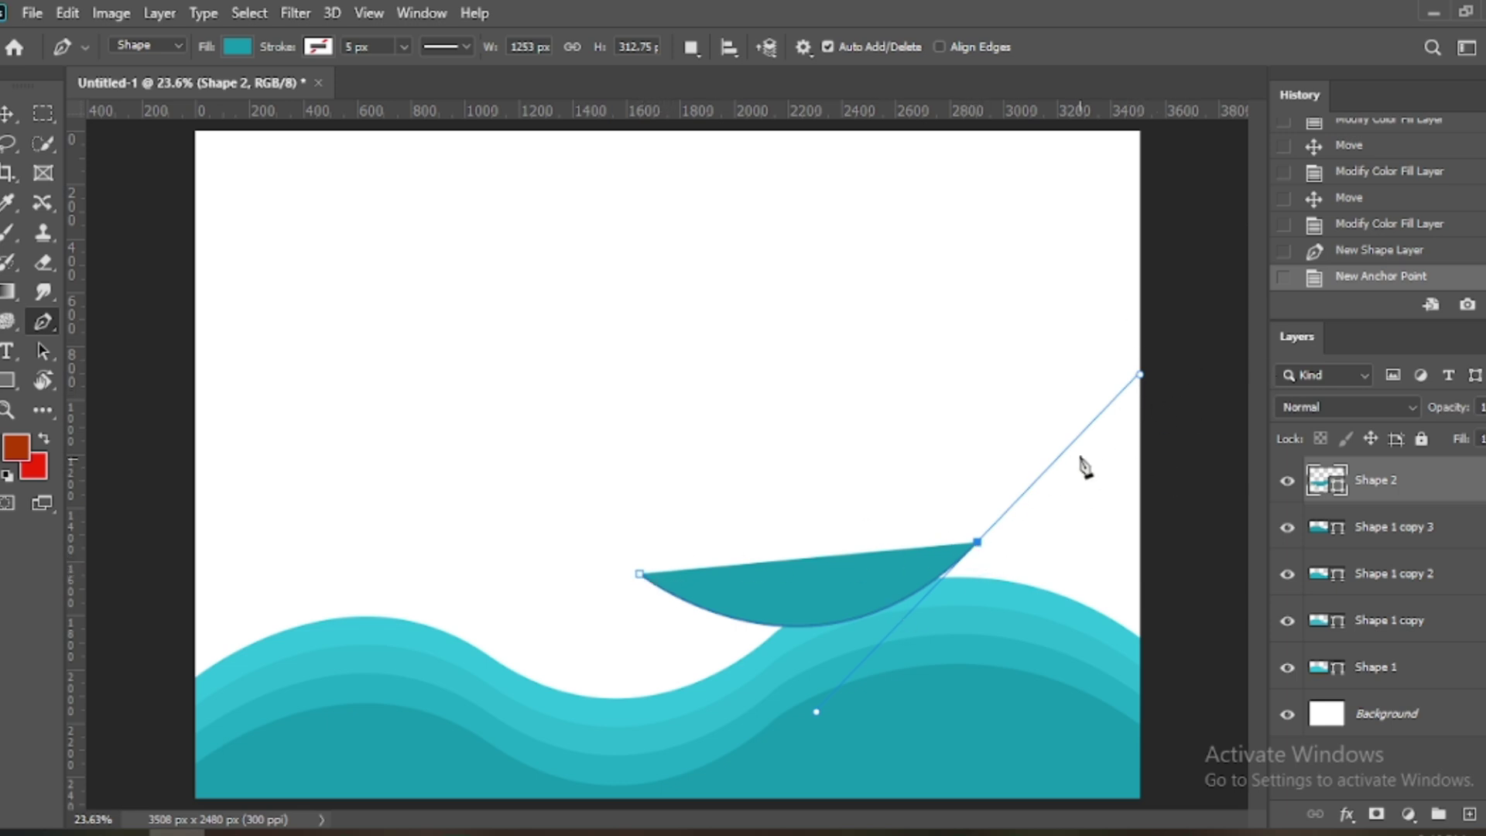
Step: Turn the end anchor's outgoing handle back along the hull's top edge and close the hull with a straight line
{"action": "left_click", "coordinate": [640, 575]}
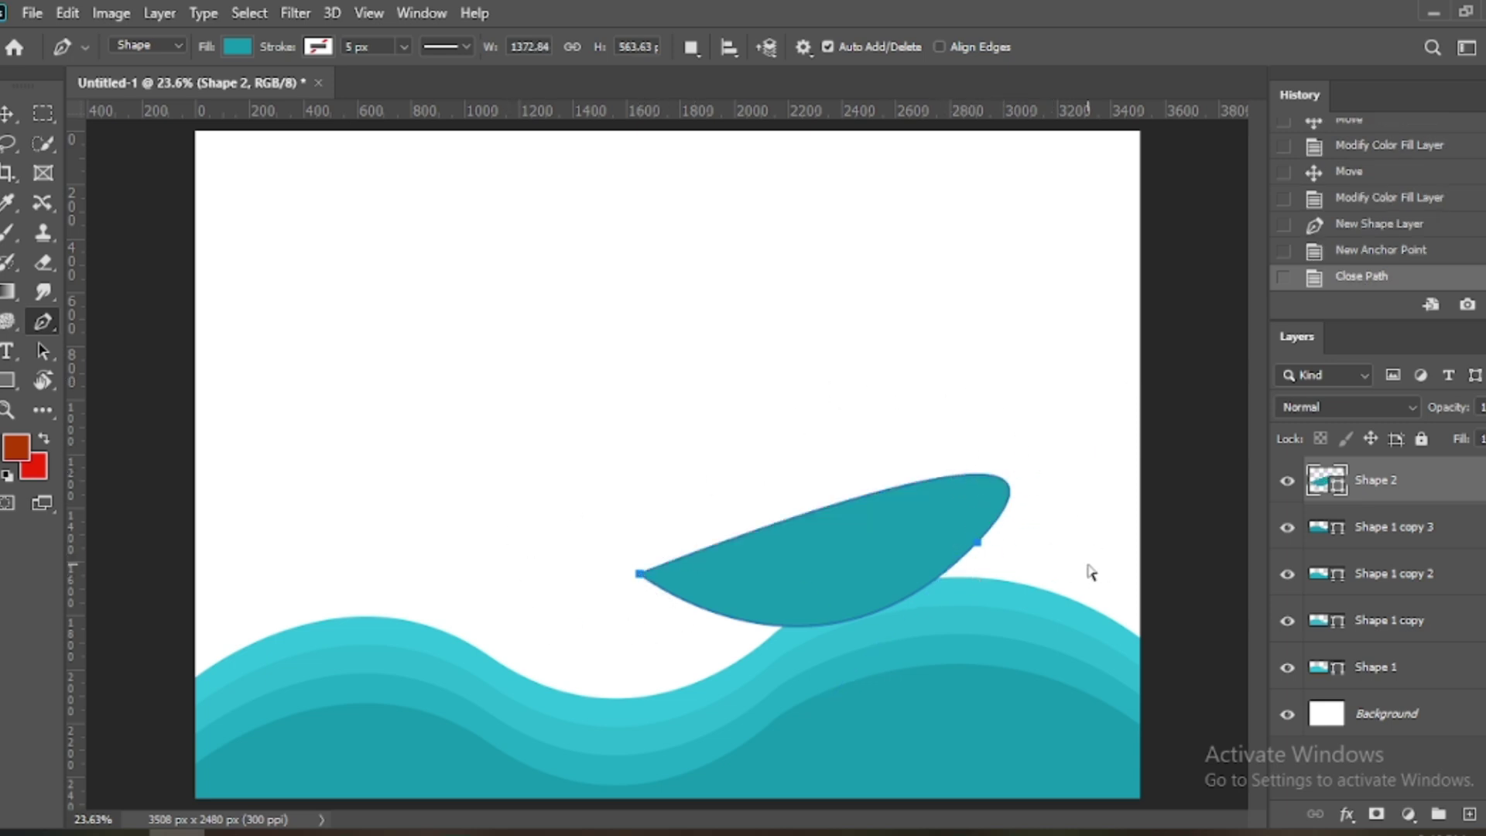
{"action": "key", "text": "ctrl+z"}
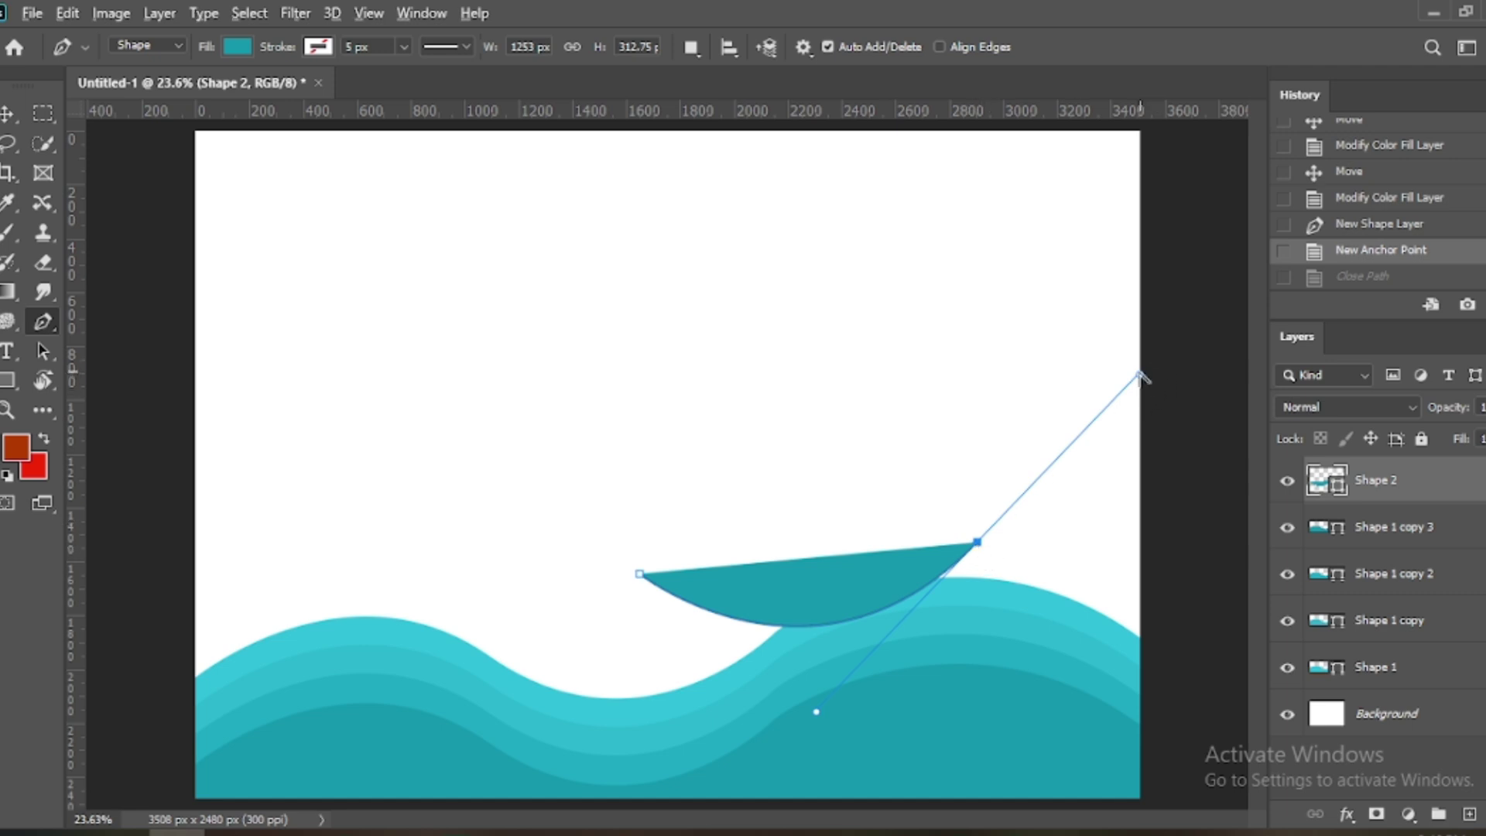
{"action": "left_click_drag", "start_coordinate": [1140, 375], "coordinate": [876, 555]}
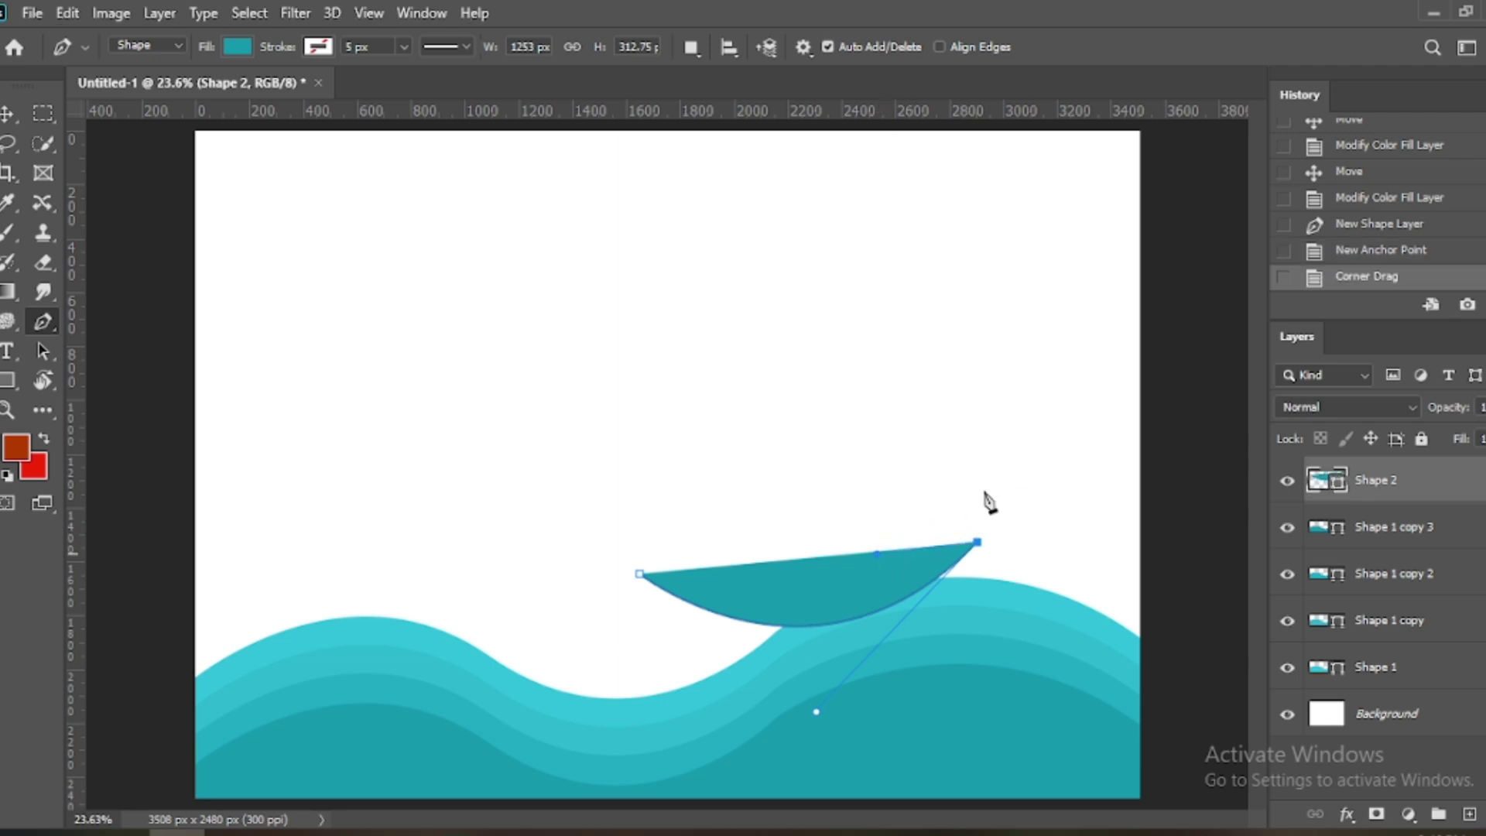
{"action": "left_click", "coordinate": [641, 575]}
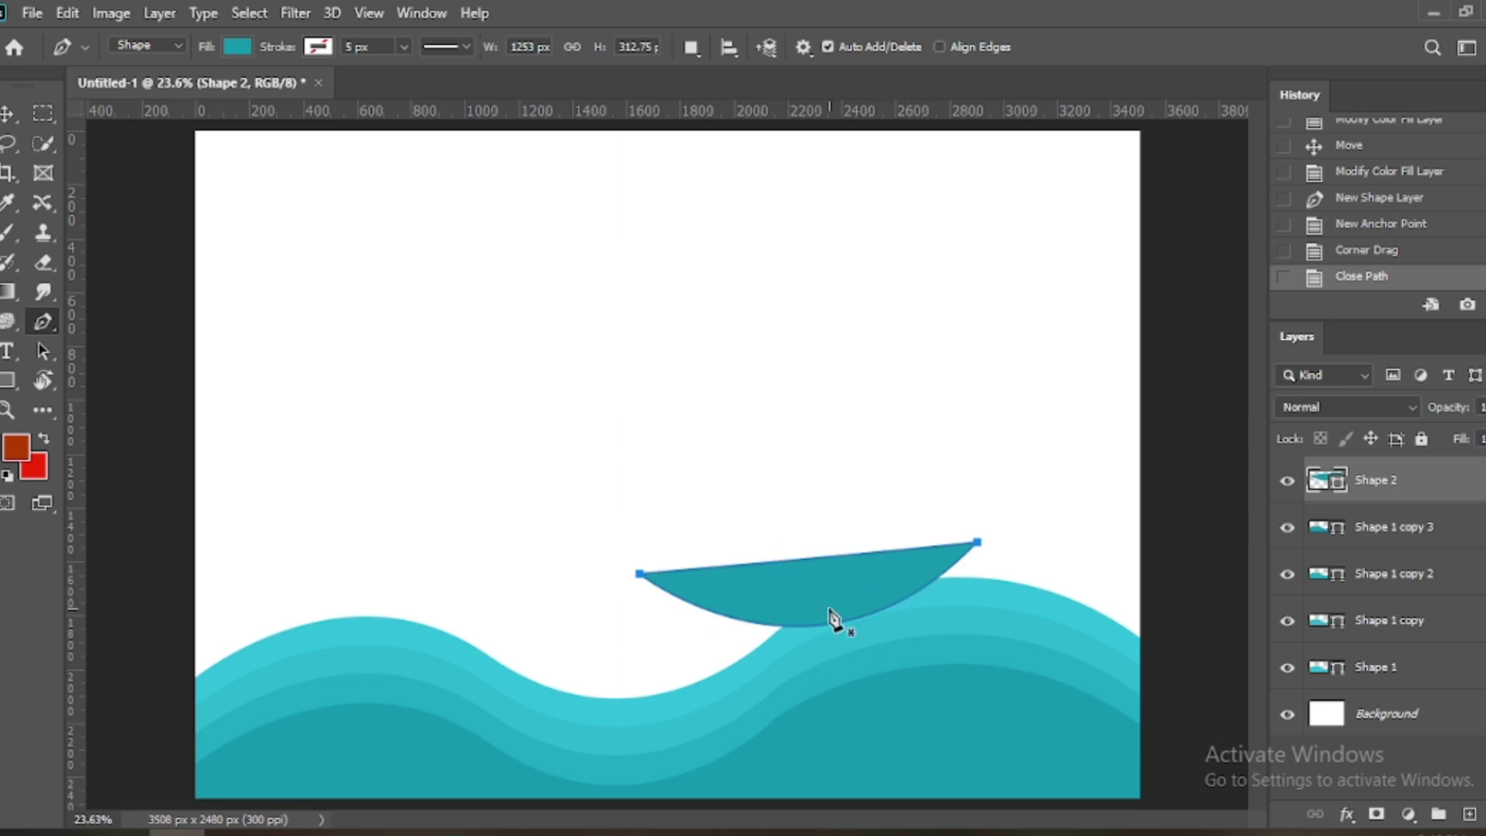
Step: Fill the boat hull shape with the near-black colour 001316
{"action": "double_click", "coordinate": [1336, 486]}
{"action": "left_click_drag", "start_coordinate": [834, 420], "coordinate": [843, 468]}
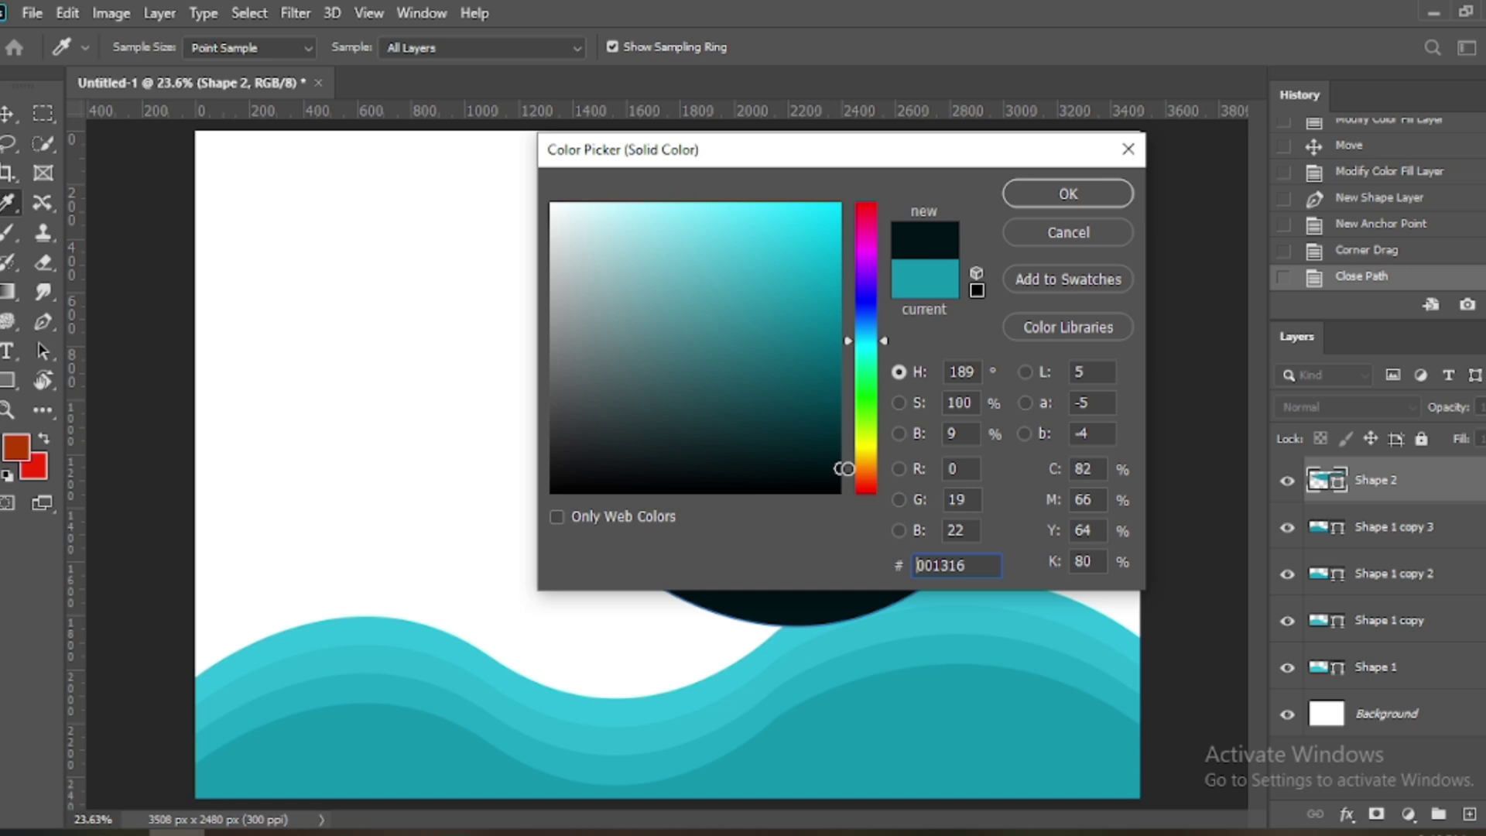
{"action": "left_click", "coordinate": [1099, 193]}
Step: Place the hull layer behind all wave layers, directly above the Background, and shift the boat slightly up and to the right
{"action": "left_click", "coordinate": [13, 111]}
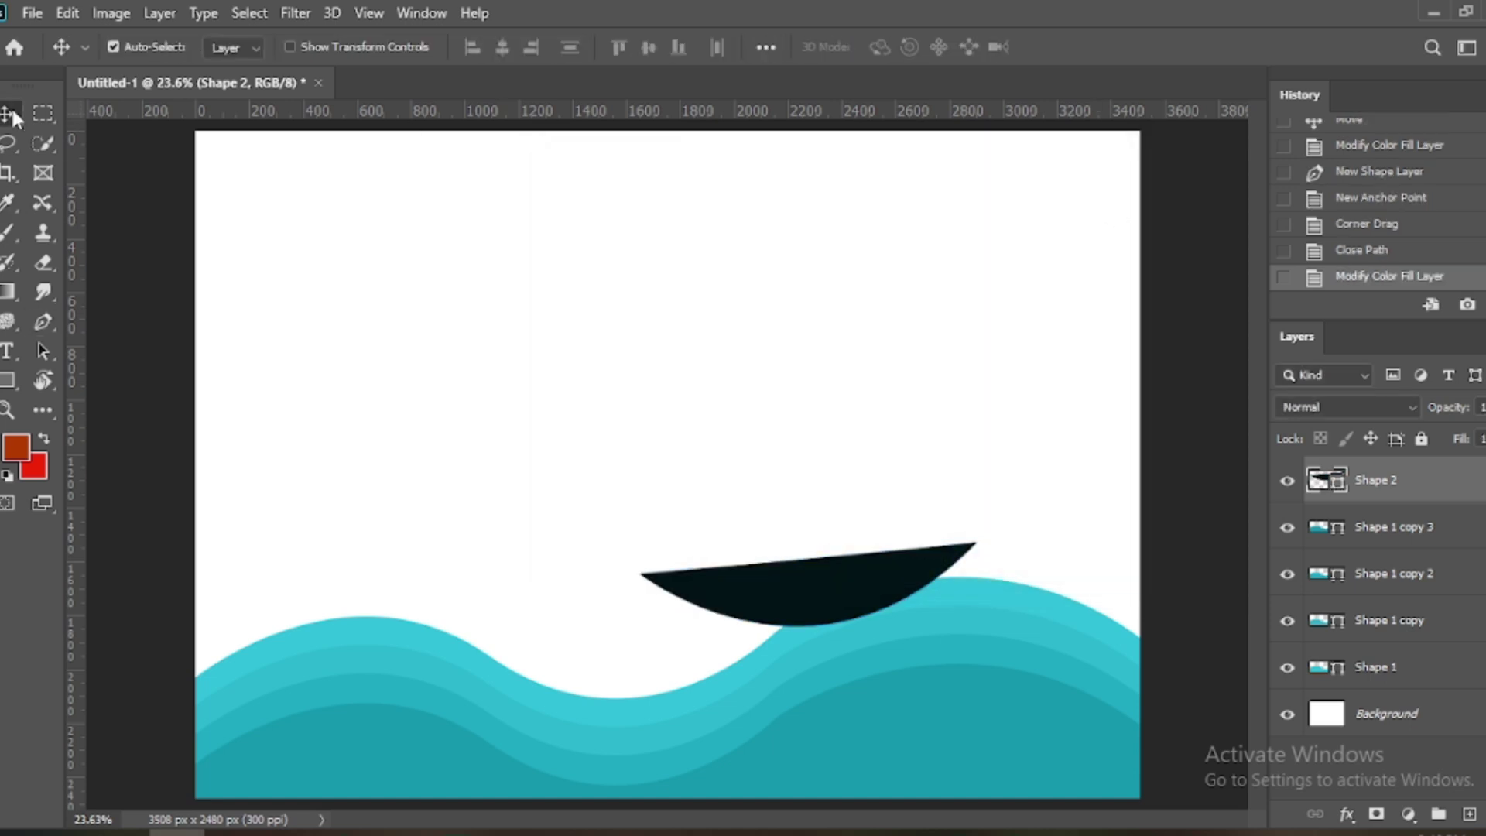
{"action": "left_click_drag", "start_coordinate": [856, 560], "coordinate": [866, 571]}
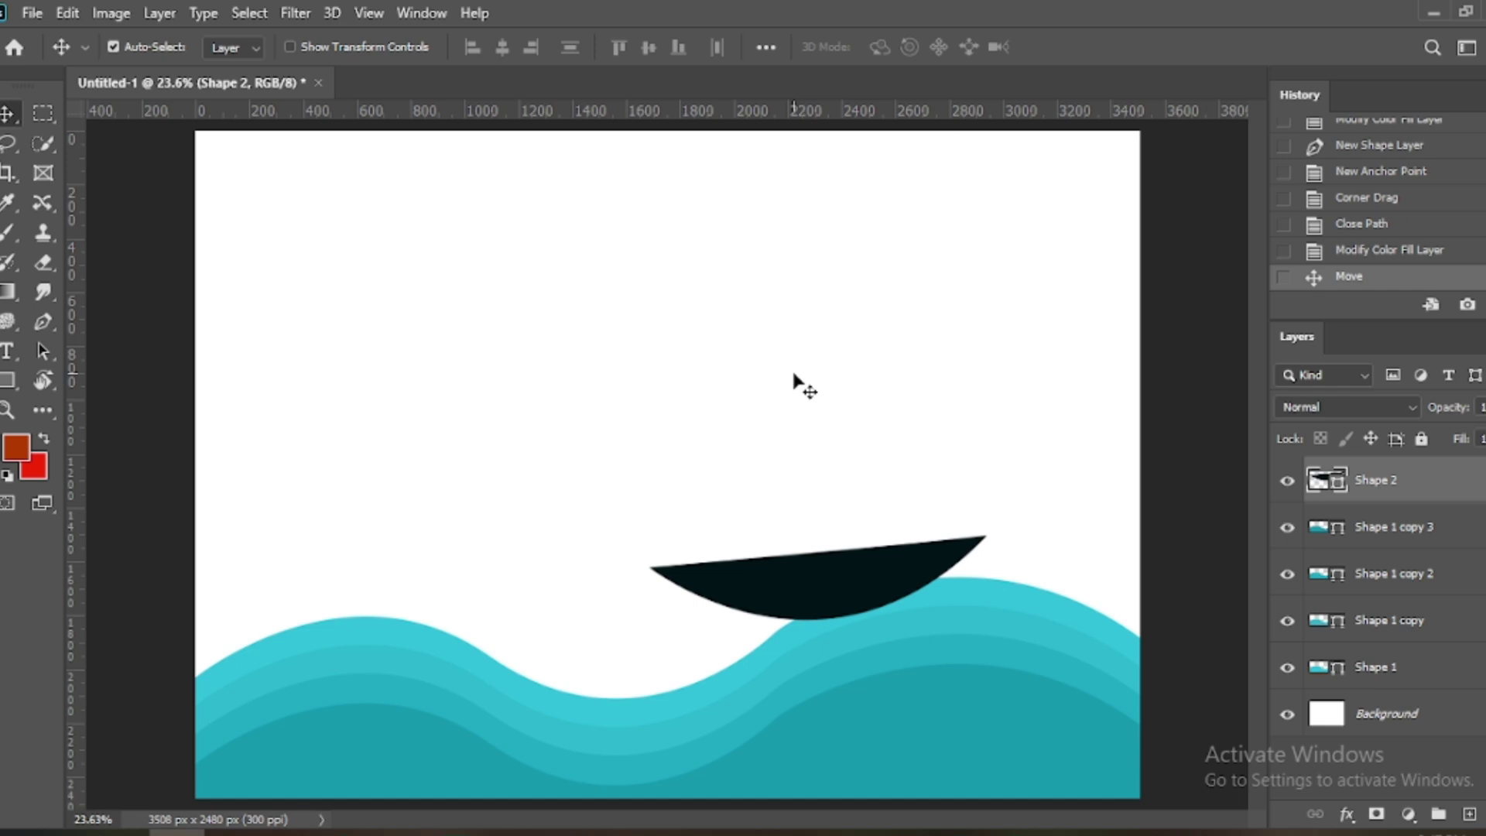
{"action": "left_click_drag", "start_coordinate": [1452, 502], "coordinate": [1441, 680]}
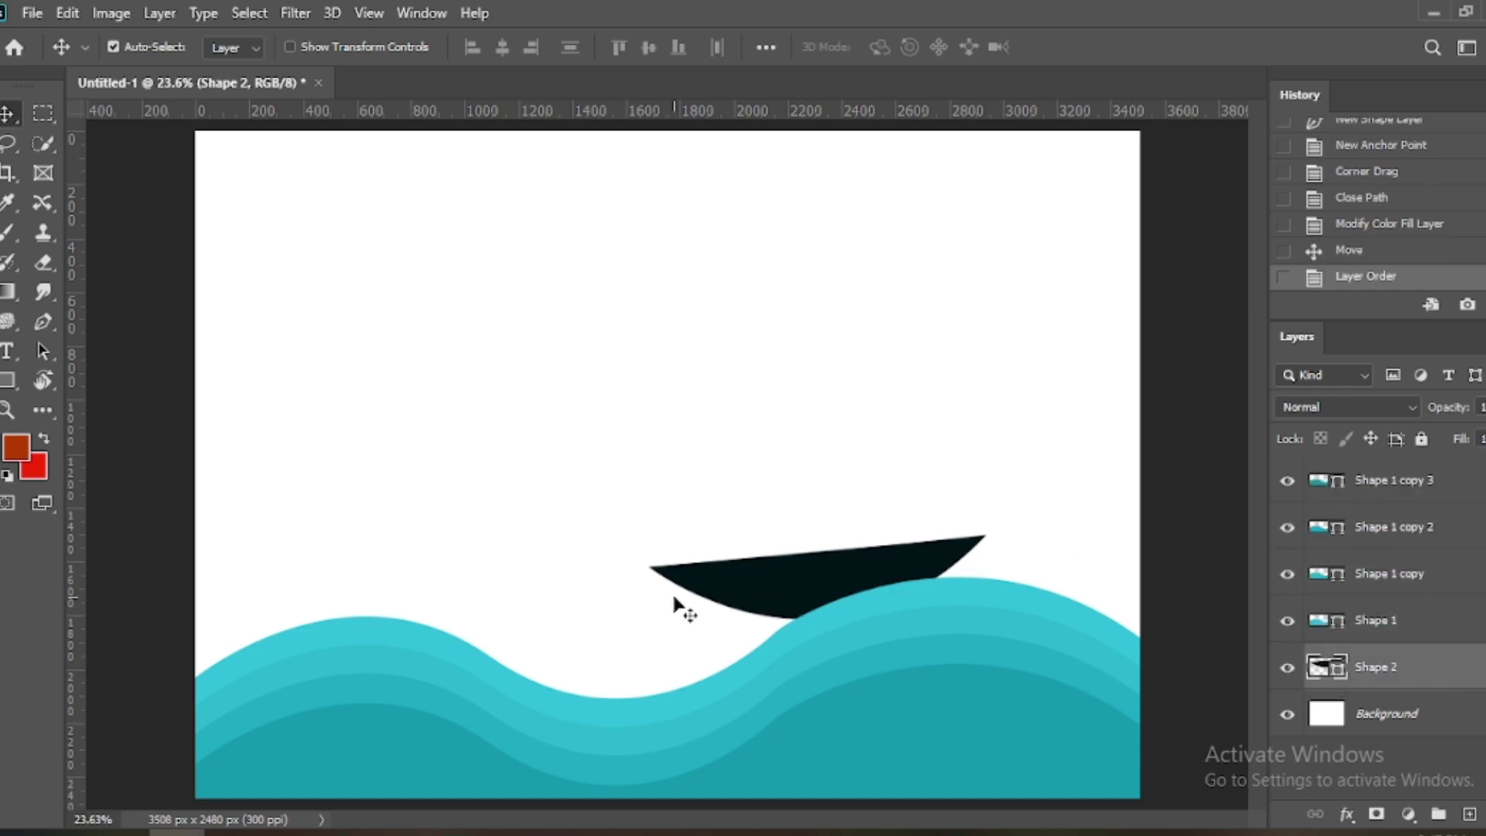
{"action": "left_click_drag", "start_coordinate": [738, 586], "coordinate": [757, 584]}
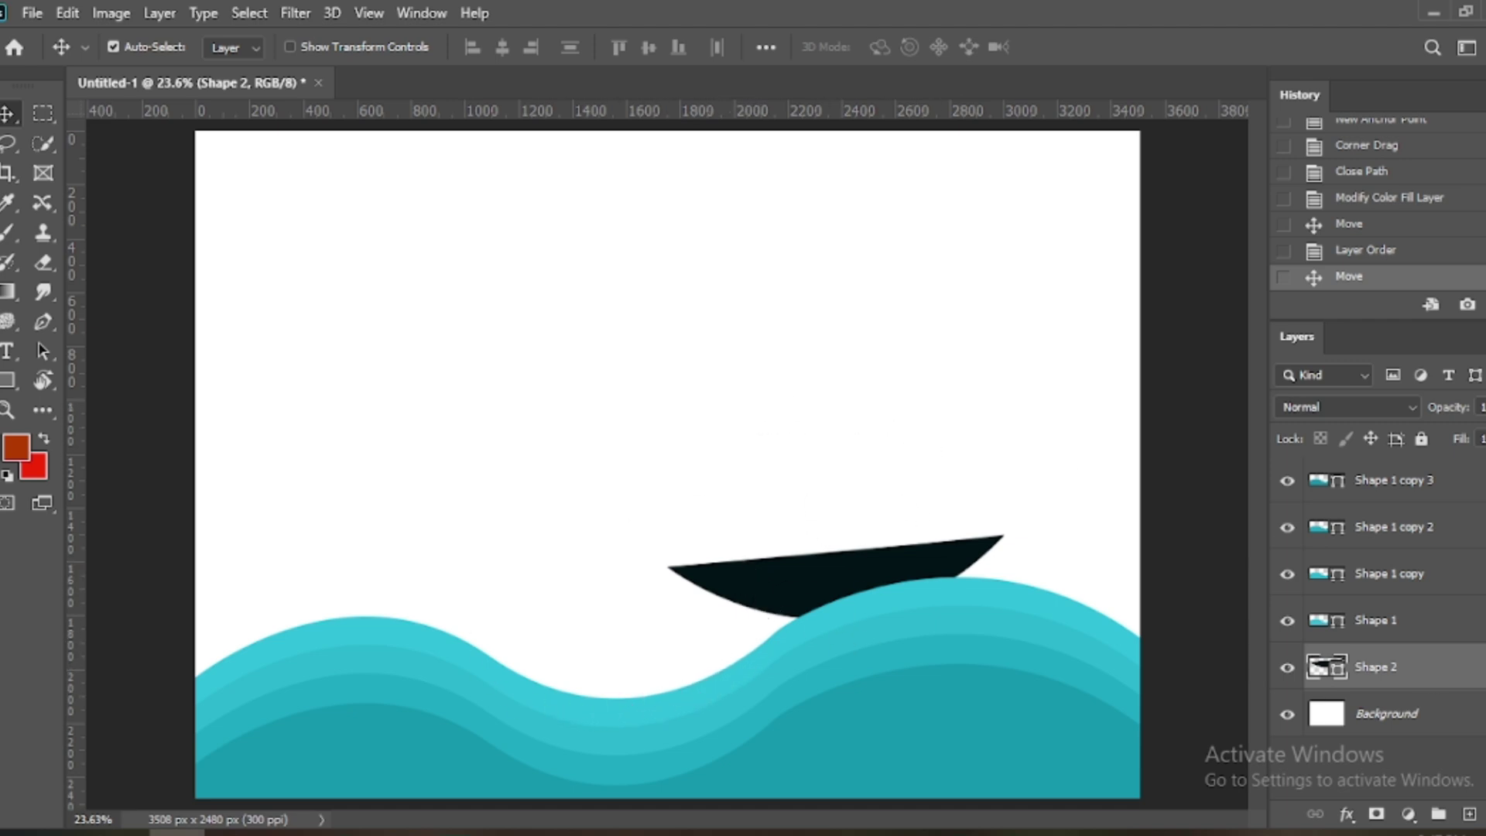
Step: Rotate the boat hull about -11.4° with Free Transform and nudge it up and right onto the wave's slope
{"action": "key", "text": "ctrl+t"}
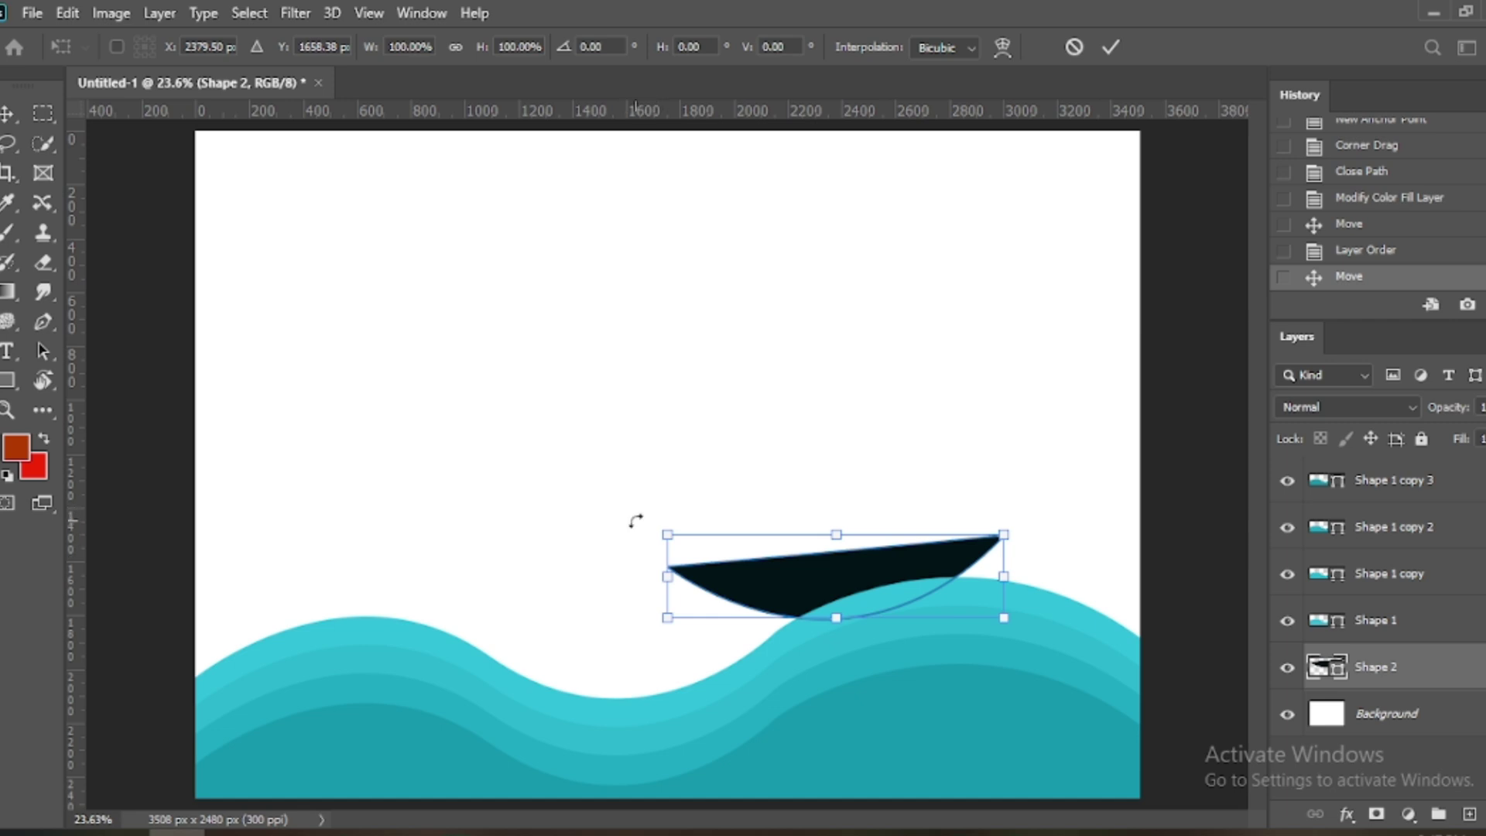
{"action": "left_click_drag", "start_coordinate": [631, 524], "coordinate": [631, 562]}
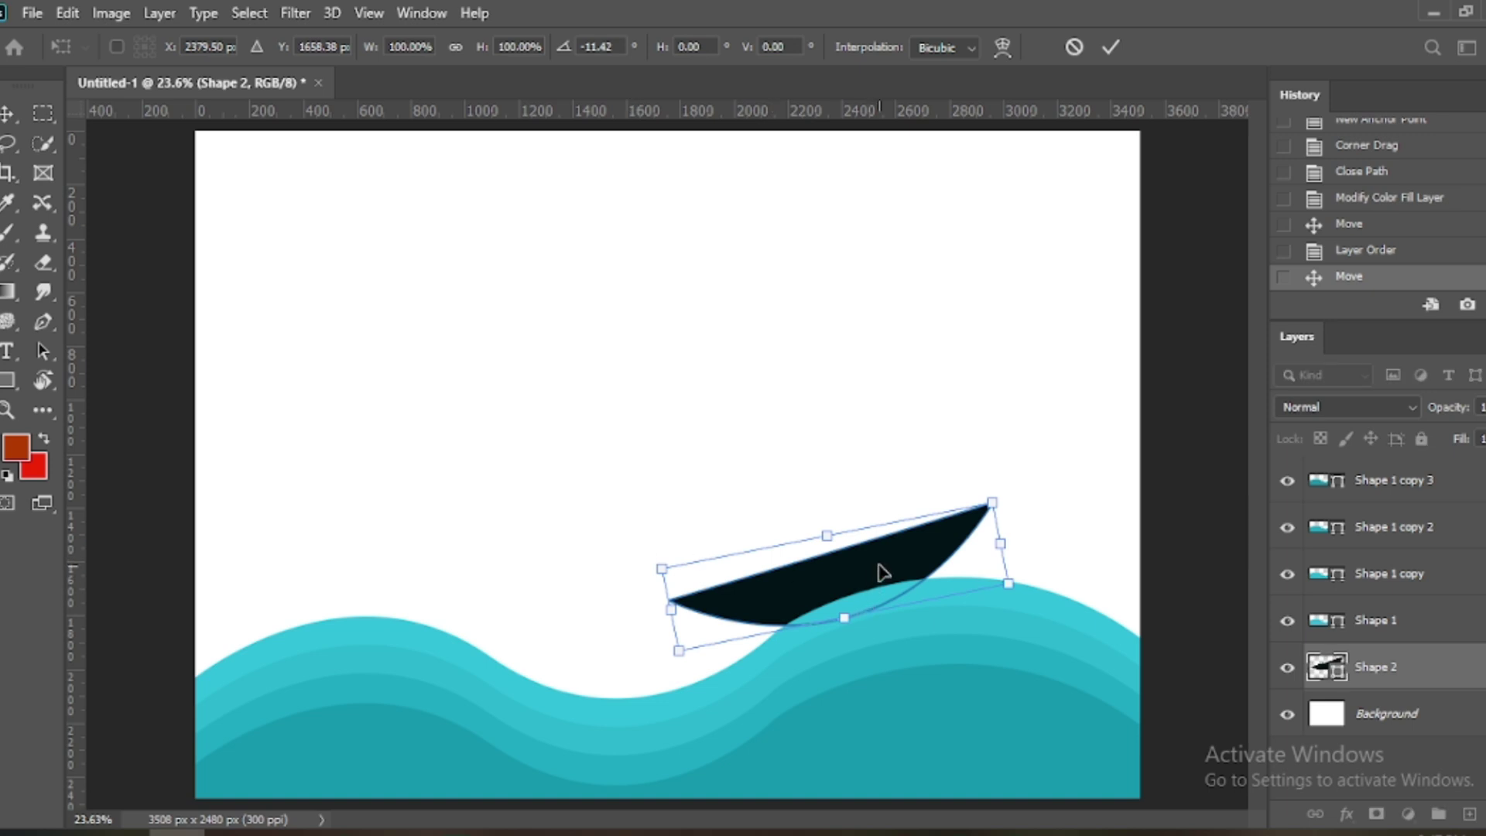
{"action": "left_click_drag", "start_coordinate": [896, 564], "coordinate": [902, 557]}
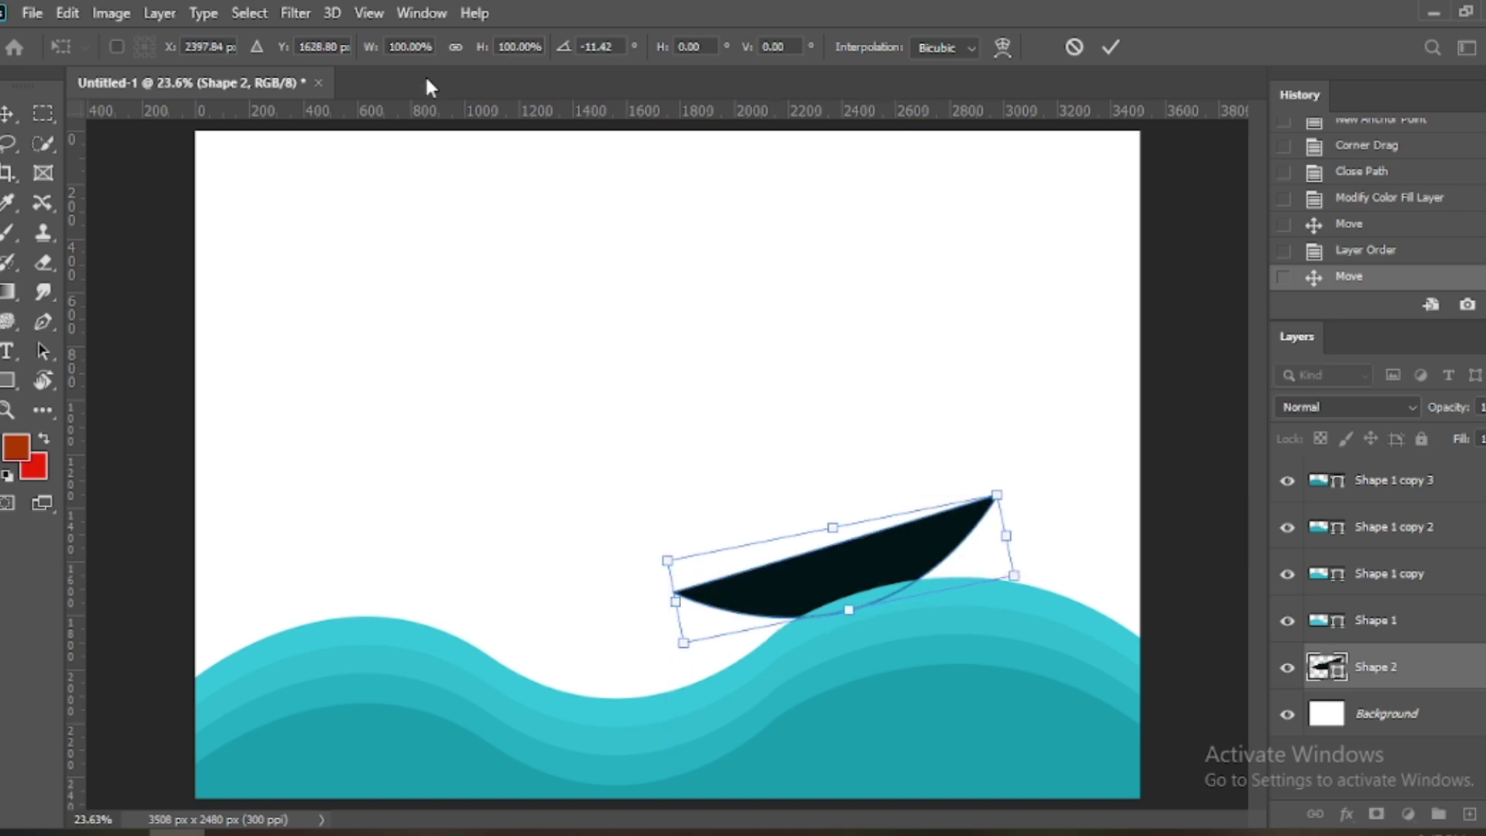
{"action": "left_click", "coordinate": [1112, 45]}
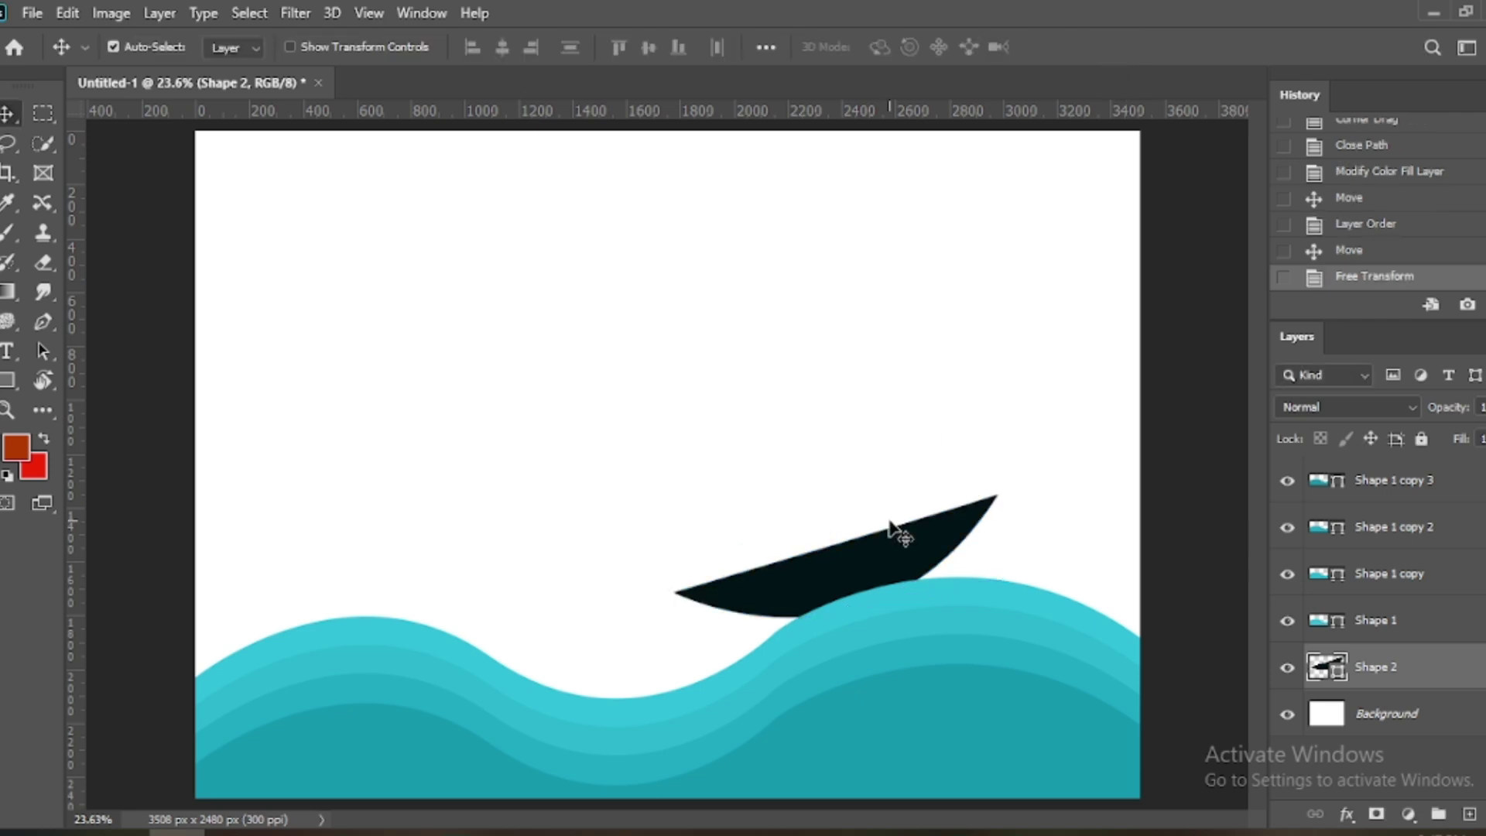
Step: Draw a closed dome-shaped cabin about 509 by 410 px with the Pen tool just above the hull, its straight base parallel to the deck
{"action": "left_click", "coordinate": [47, 324]}
{"action": "left_click", "coordinate": [766, 607]}
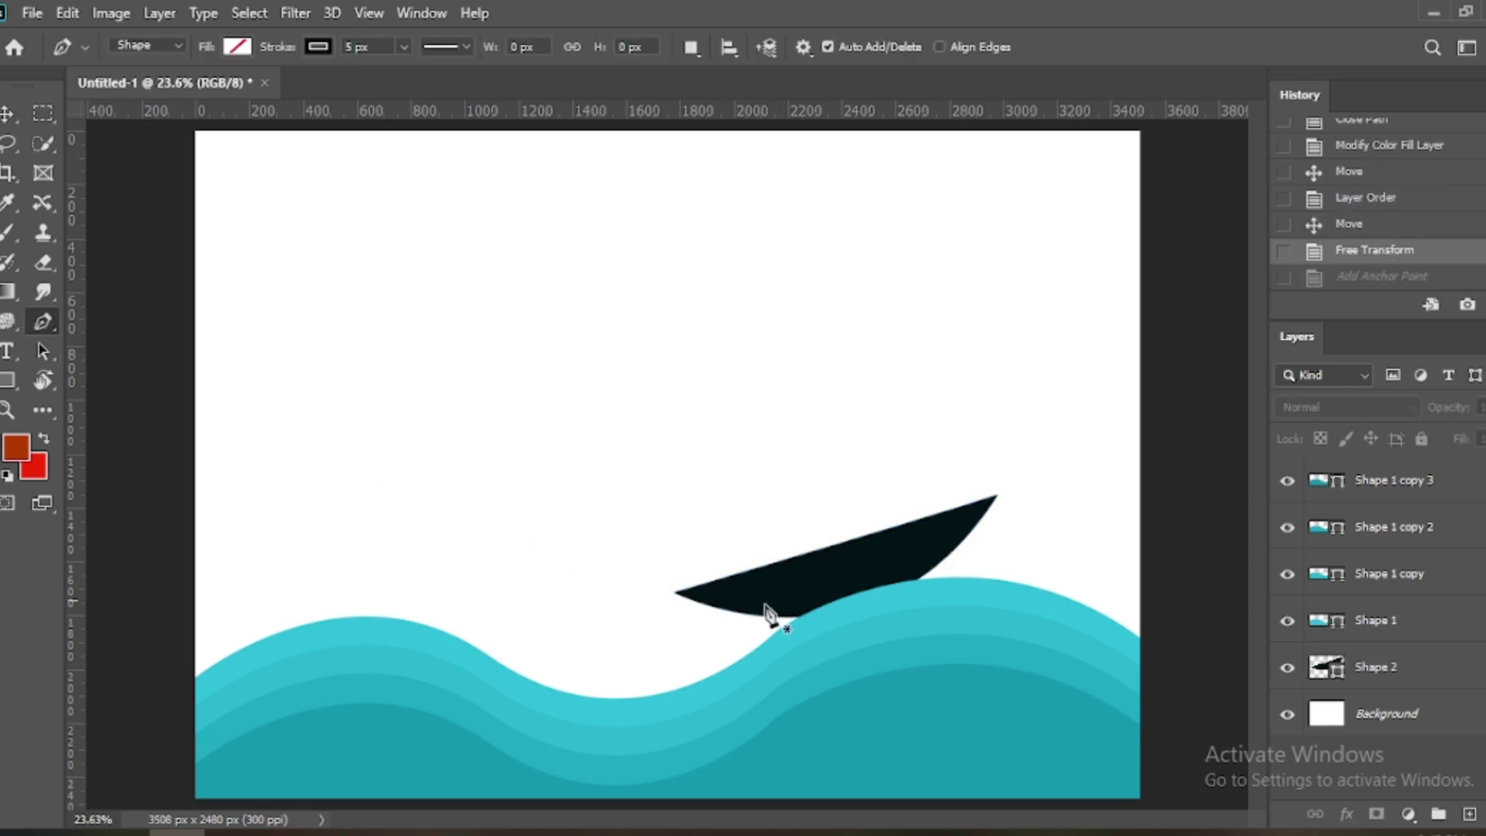
{"action": "left_click", "coordinate": [778, 552]}
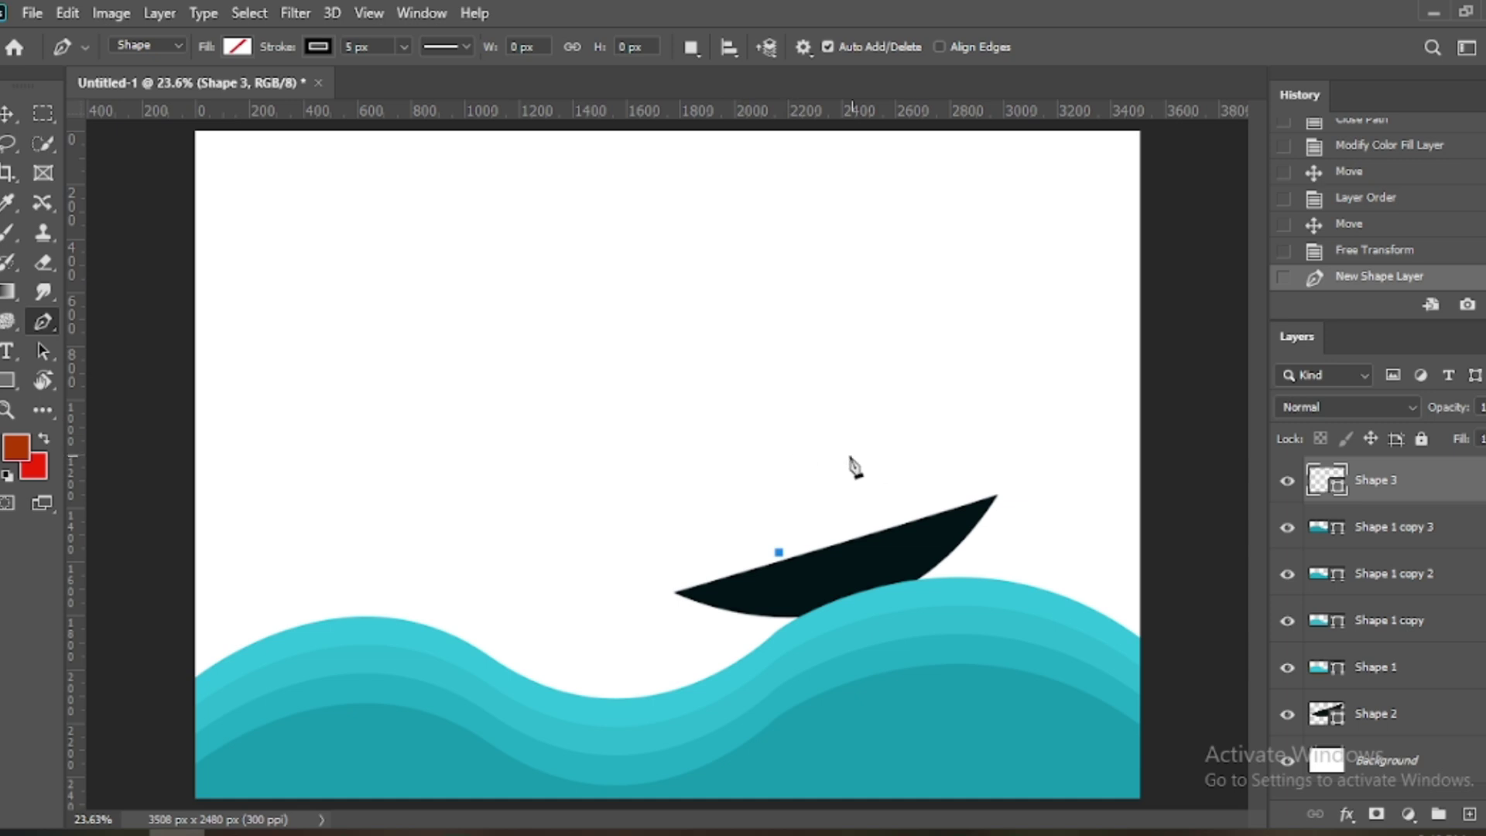
{"action": "left_click", "coordinate": [805, 449]}
{"action": "left_click_drag", "start_coordinate": [806, 452], "coordinate": [858, 415]}
{"action": "left_click", "coordinate": [910, 510]}
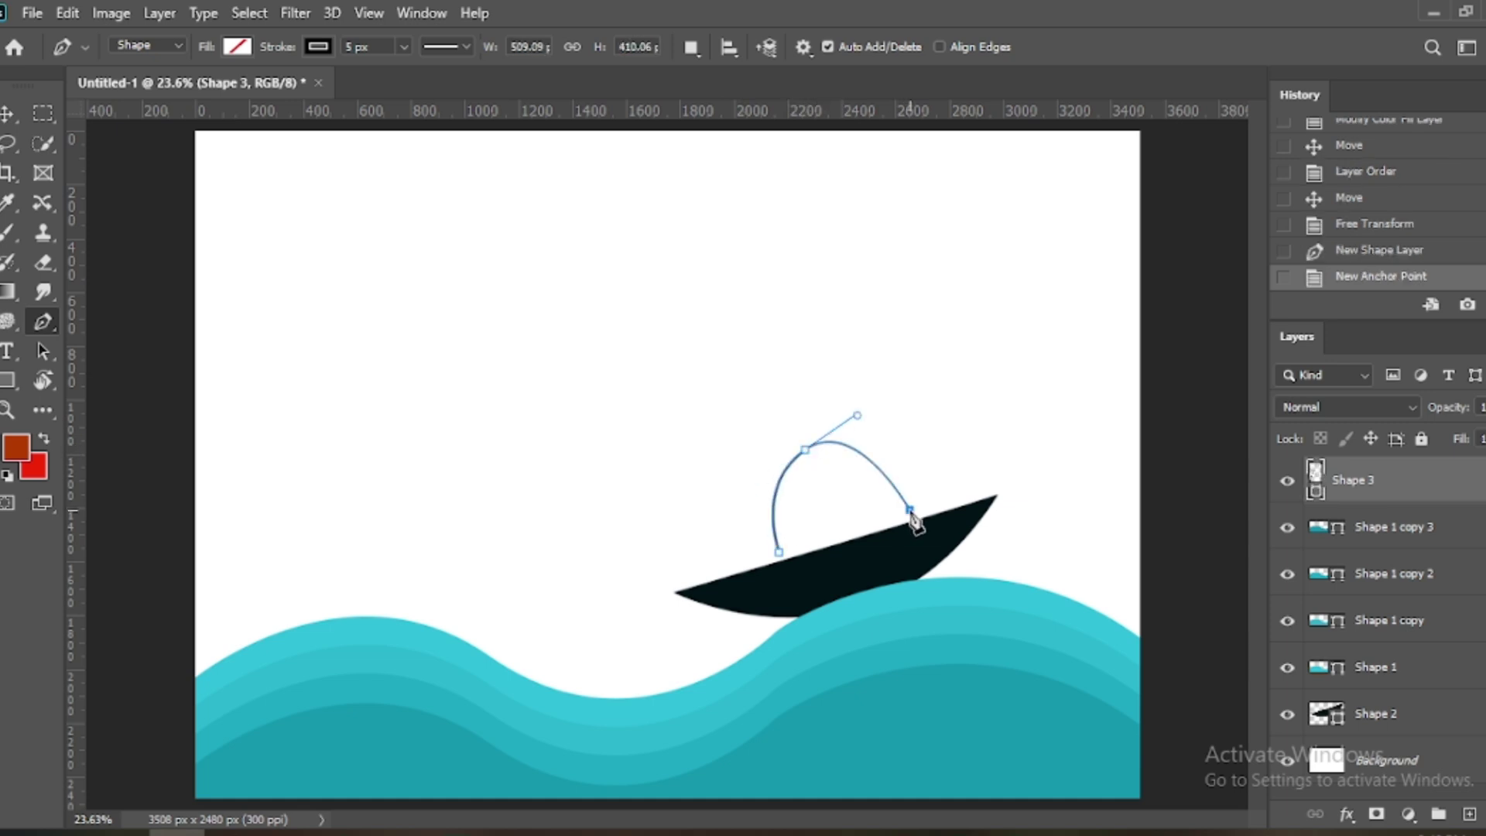
{"action": "left_click", "coordinate": [779, 552]}
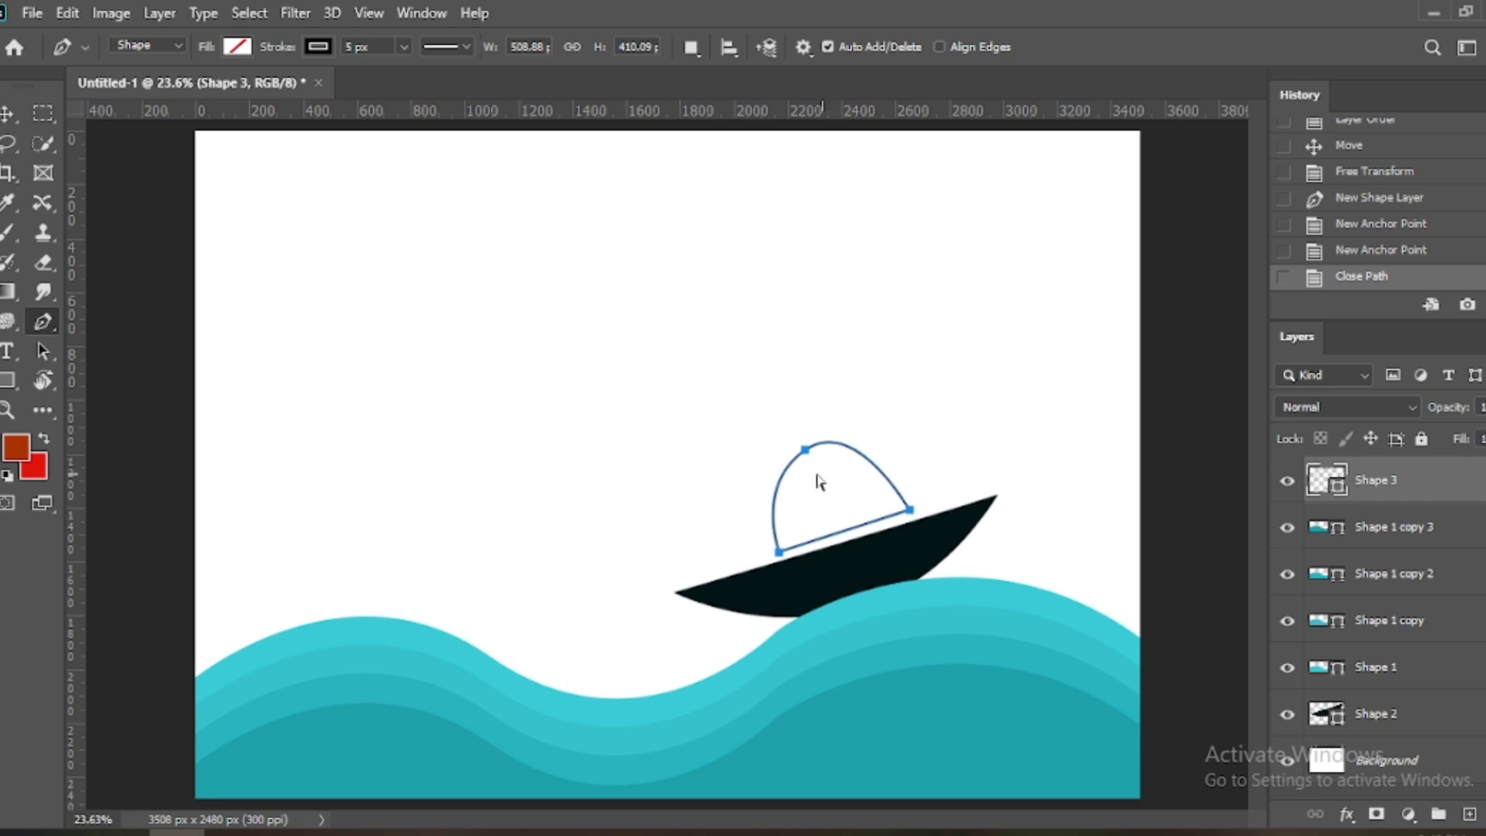
Step: Adjust the dome's top anchor handle so the arch is broader and flatter, and deselect the shape
{"action": "left_click", "coordinate": [805, 451], "text": "ctrl"}
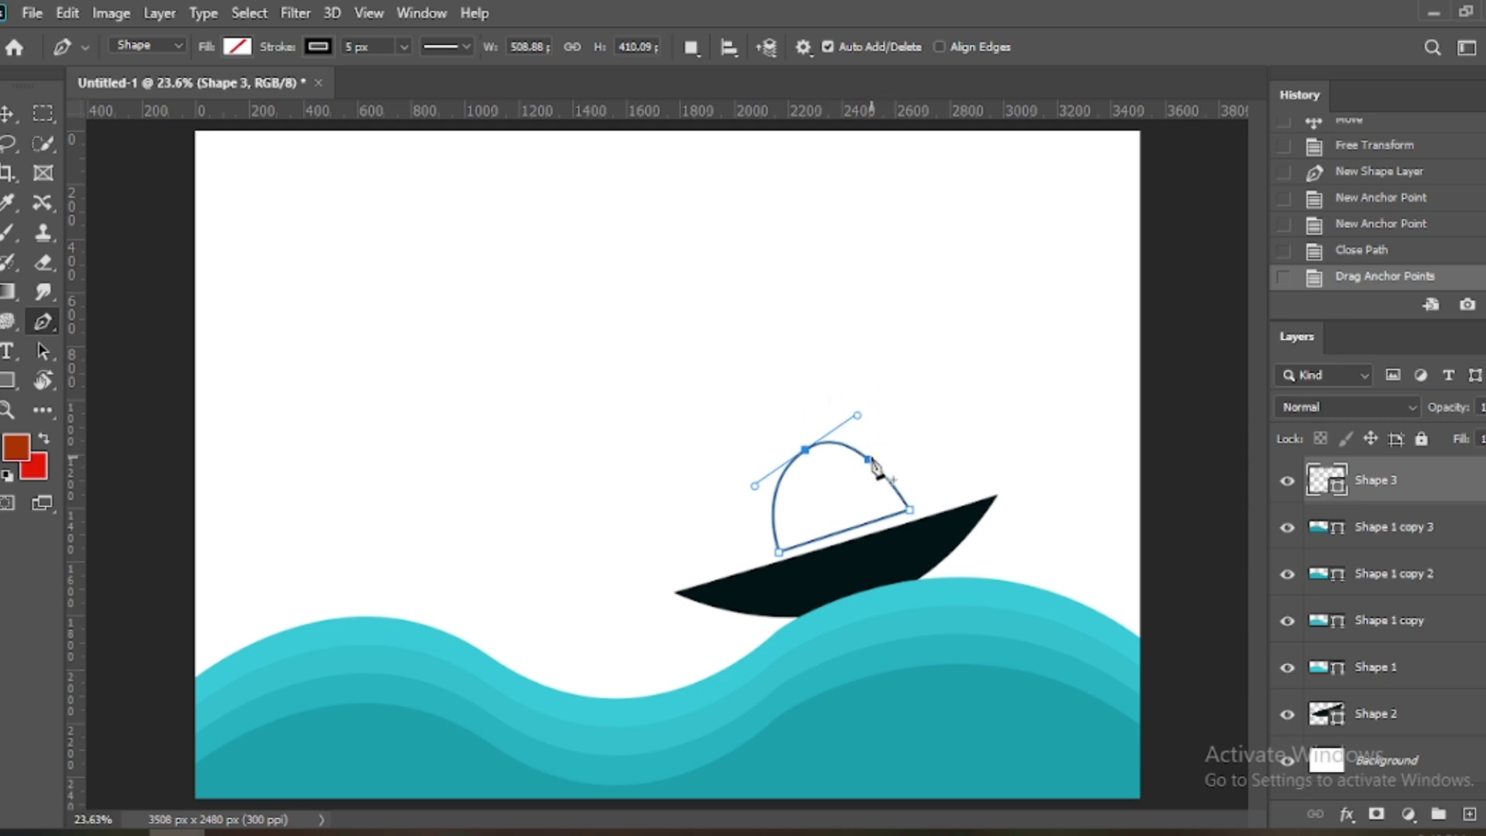
{"action": "left_click_drag", "start_coordinate": [858, 418], "coordinate": [878, 426]}
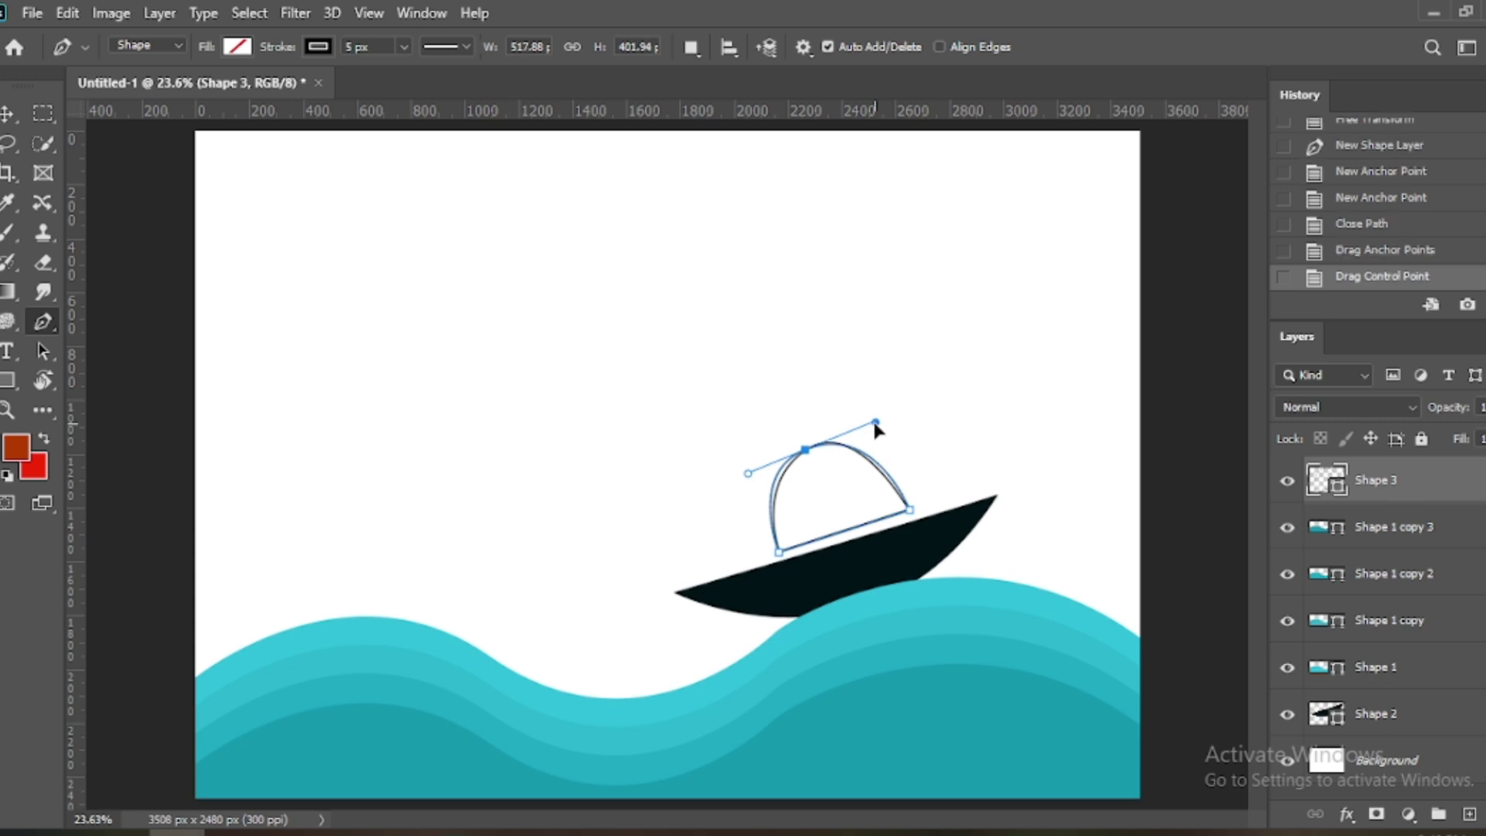
{"action": "key", "text": "v"}
{"action": "left_click", "coordinate": [858, 235]}
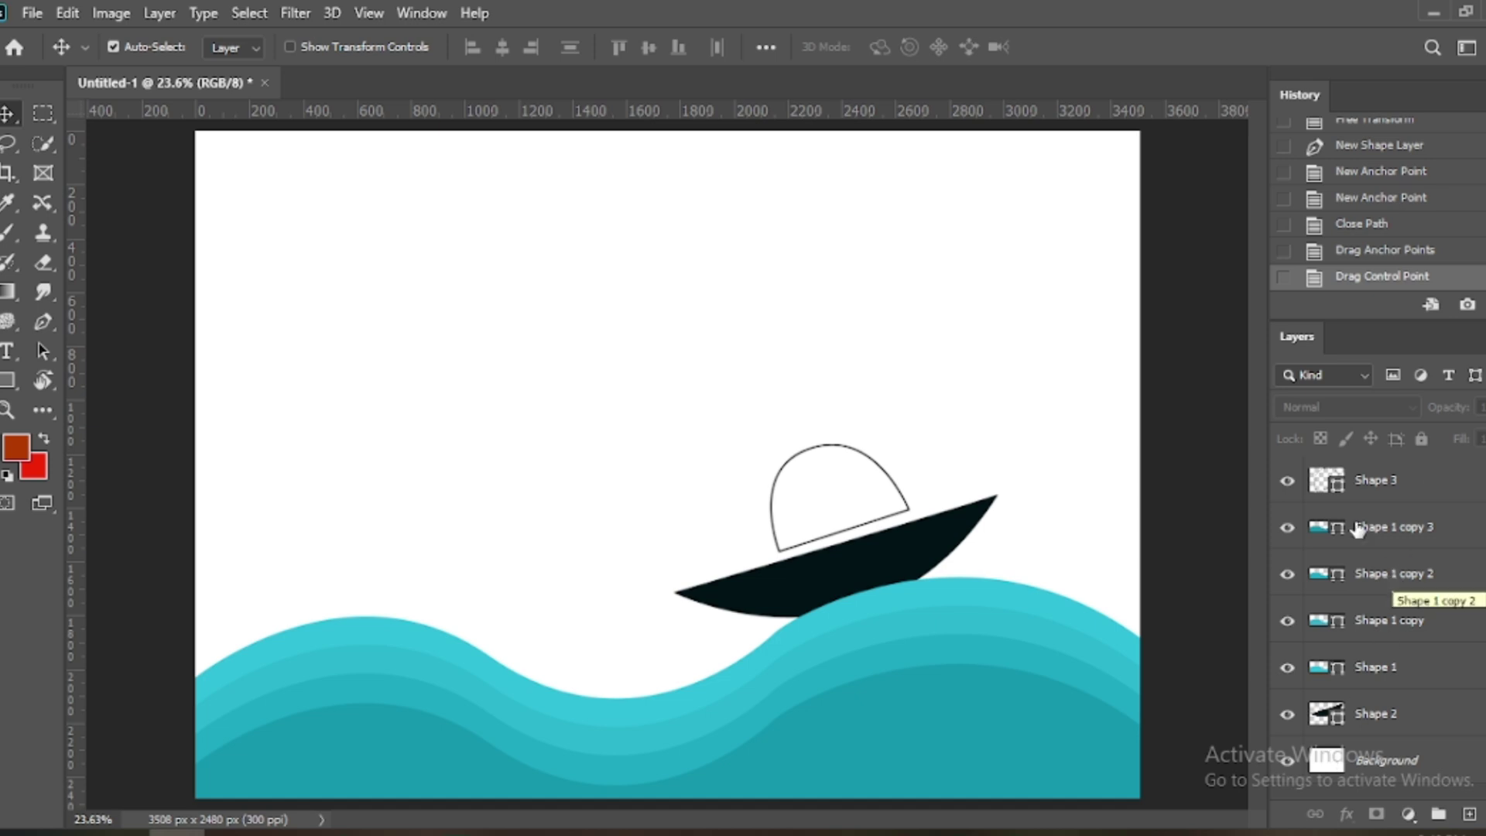
Step: Hide and show the dome layer twice to check which object it holds
{"action": "left_click", "coordinate": [1287, 486]}
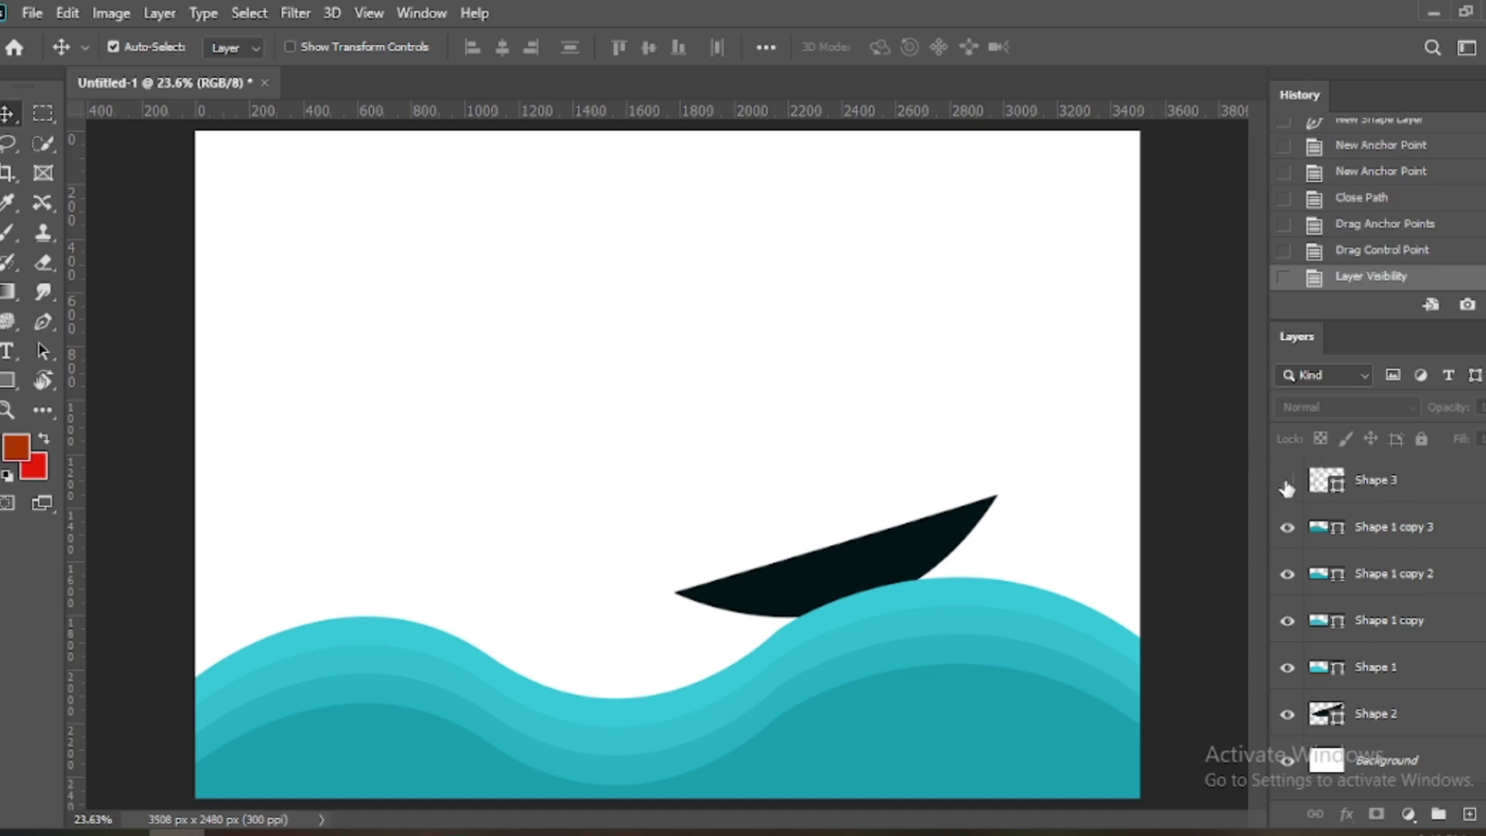
{"action": "left_click", "coordinate": [1287, 486]}
{"action": "left_click", "coordinate": [1286, 486]}
{"action": "left_click", "coordinate": [1287, 484]}
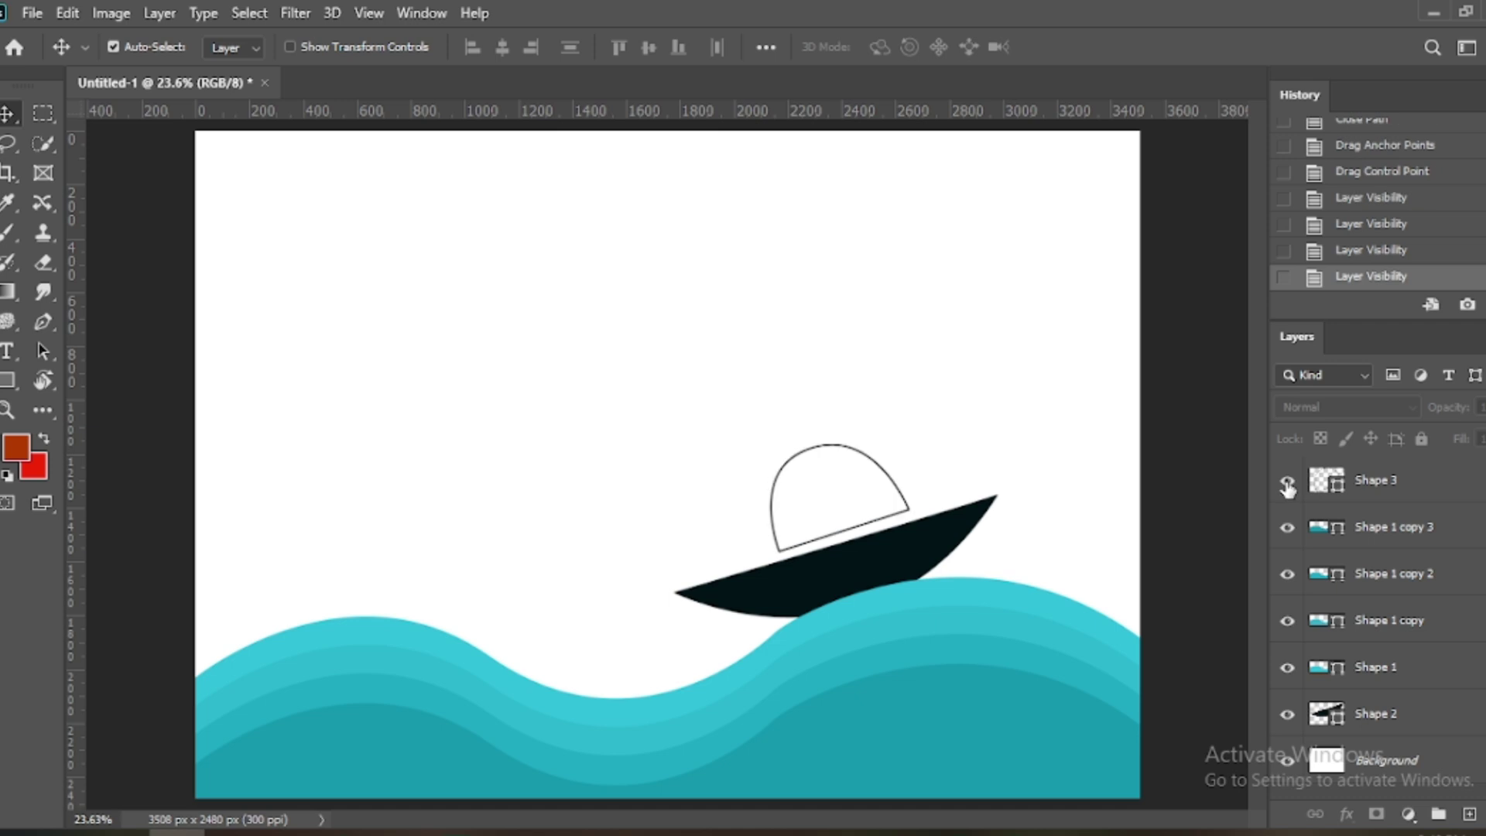
Step: Try to colour the dome dark brown through its layer's solid colour
{"action": "left_click", "coordinate": [1441, 484]}
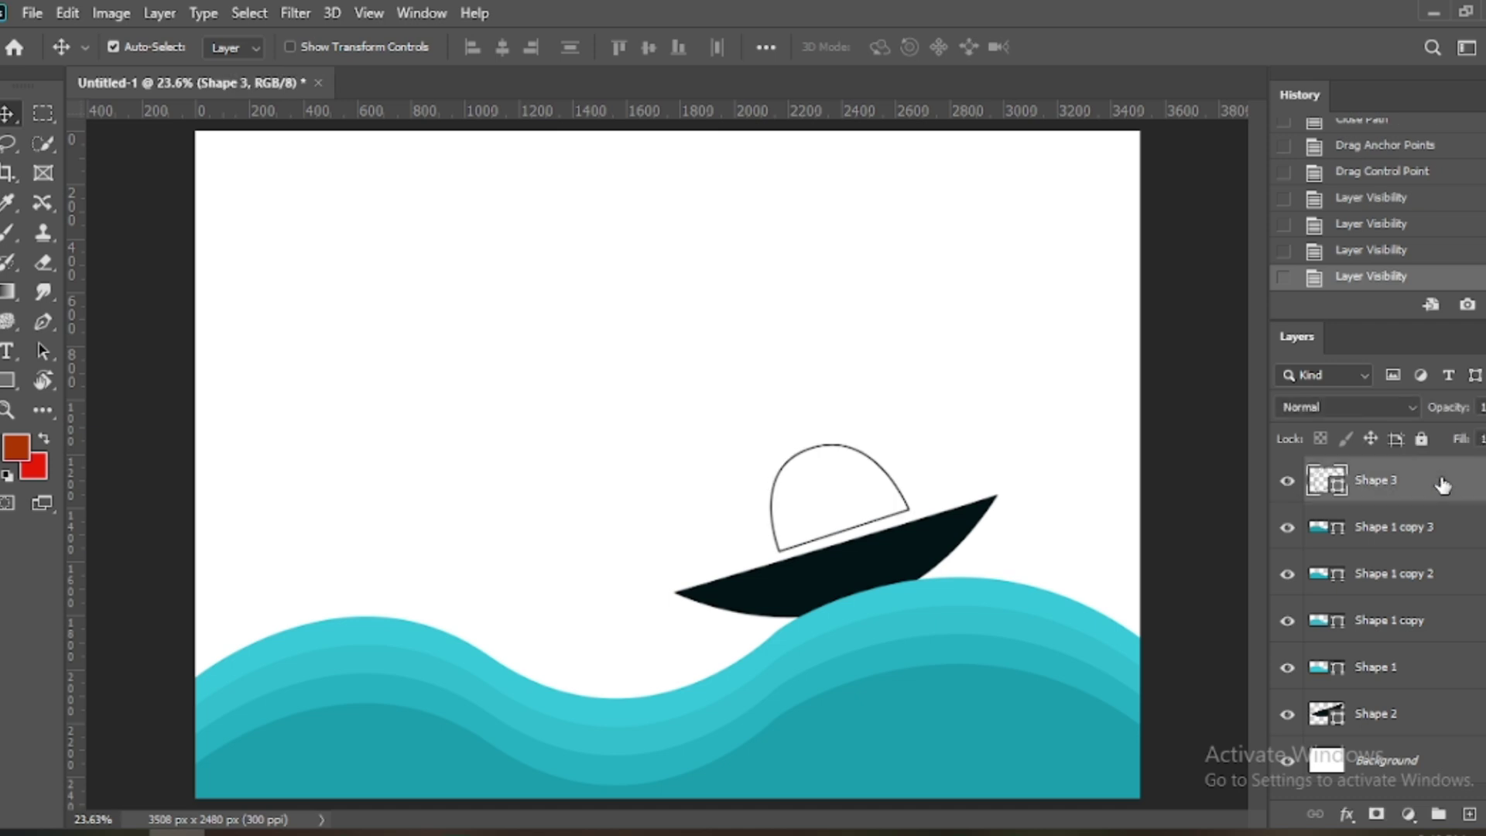
{"action": "double_click", "coordinate": [1336, 481]}
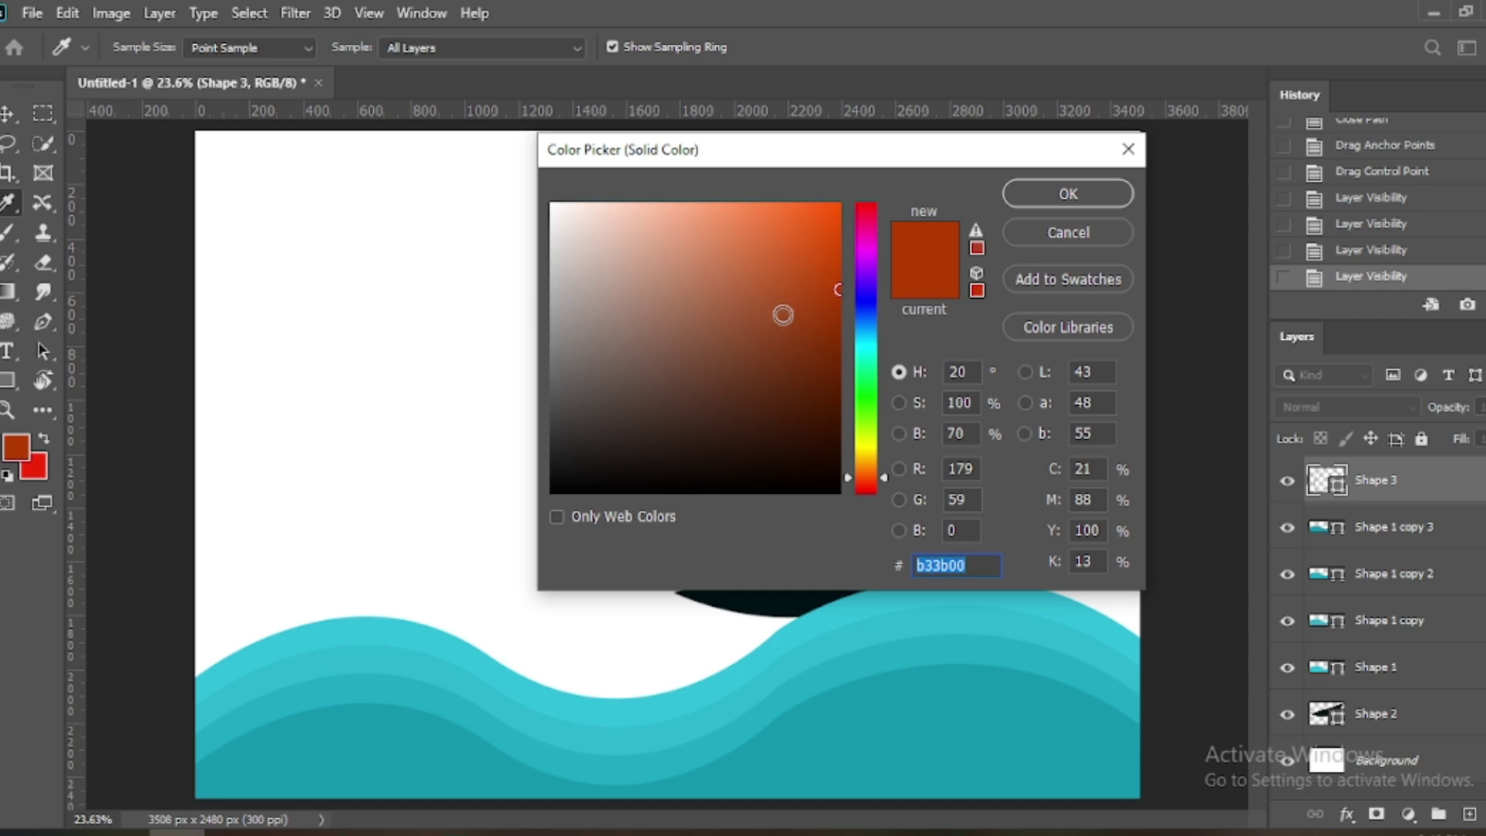
{"action": "left_click", "coordinate": [793, 367]}
{"action": "left_click", "coordinate": [1054, 196]}
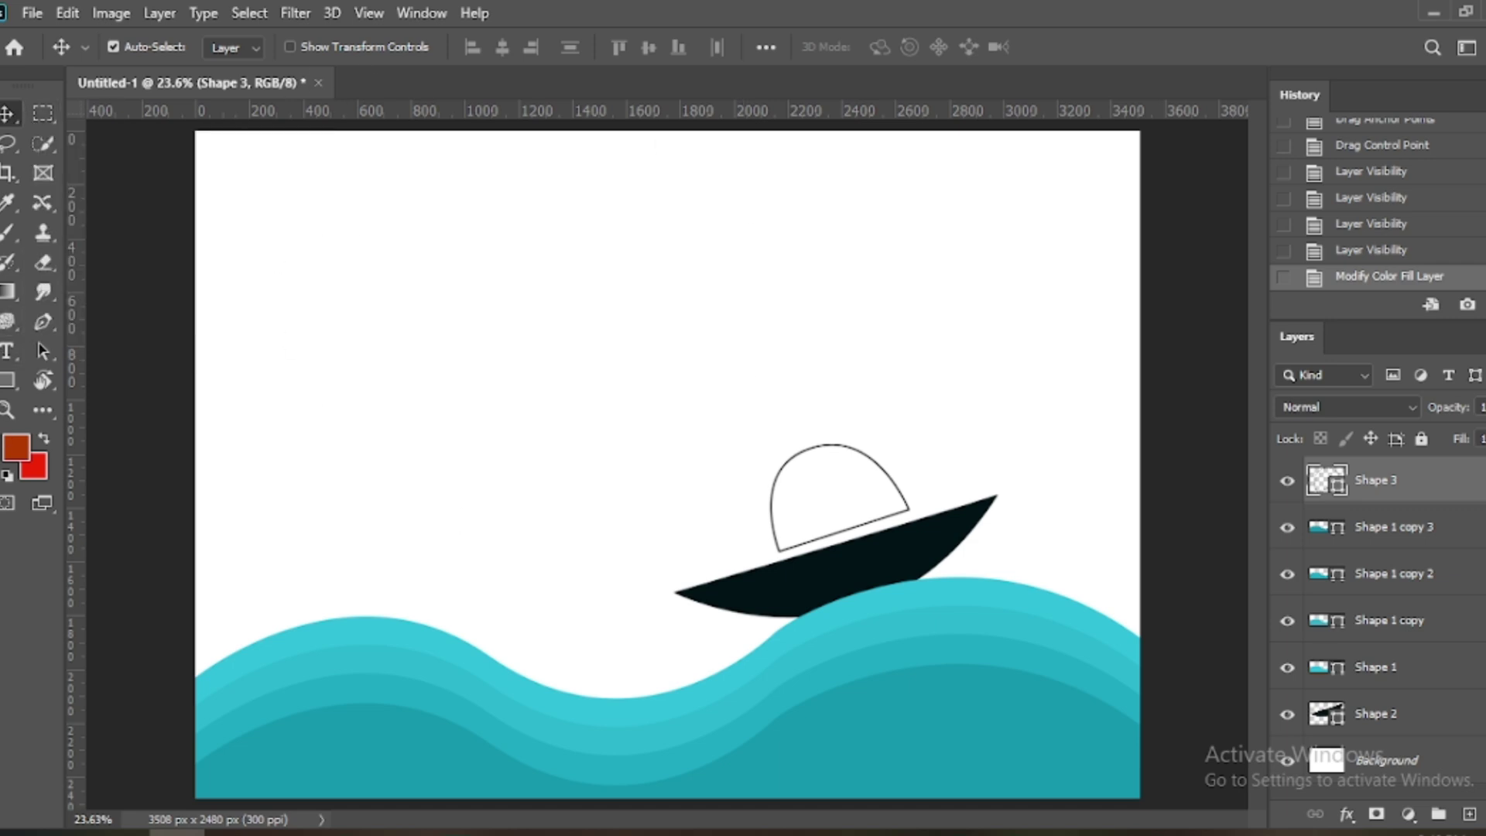
Step: Fill the dome shape with the rust-orange colour from the recently used colours
{"action": "left_click", "coordinate": [43, 321]}
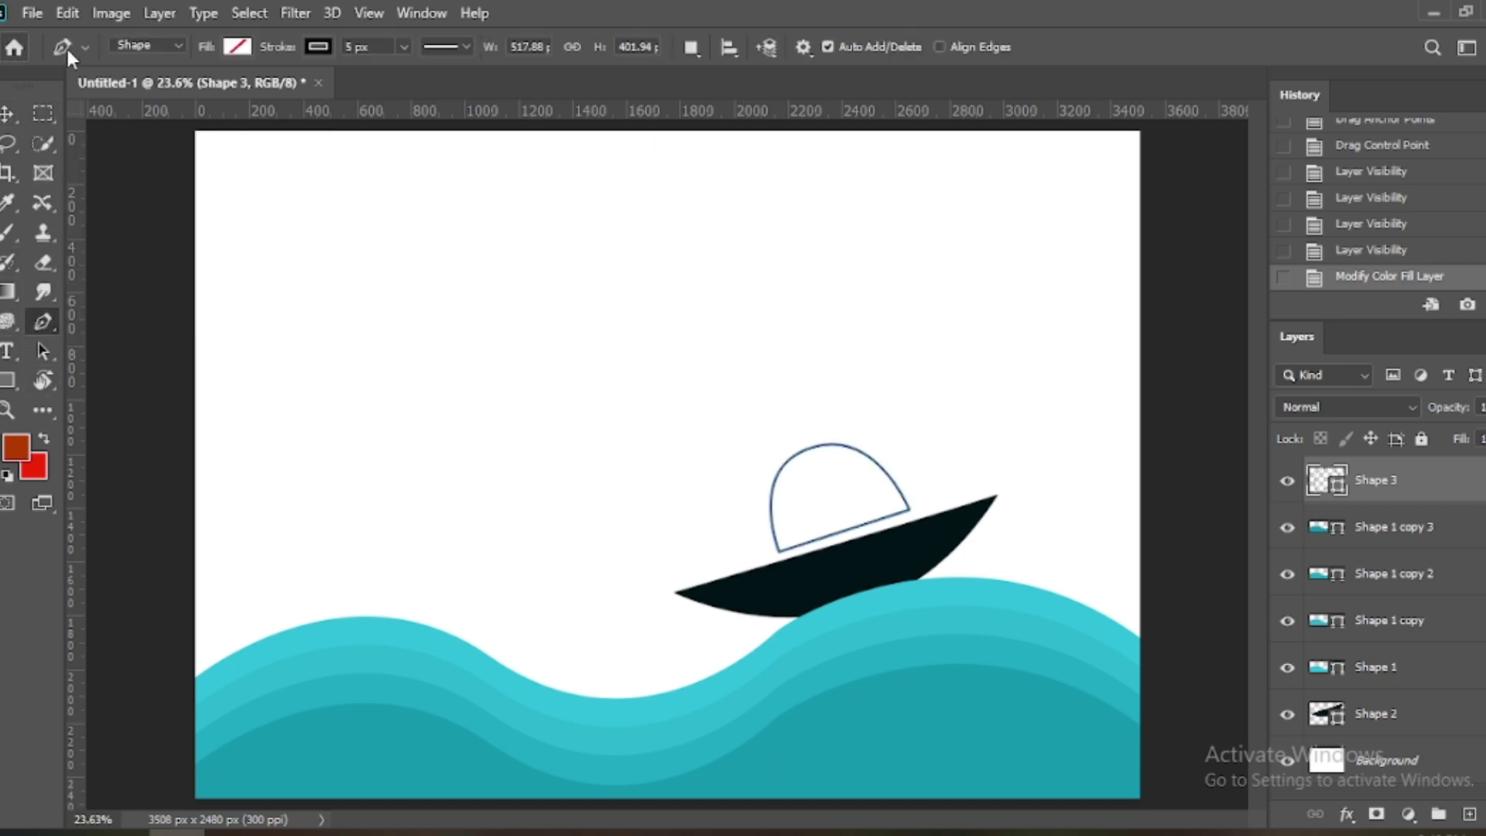
{"action": "left_click", "coordinate": [237, 48]}
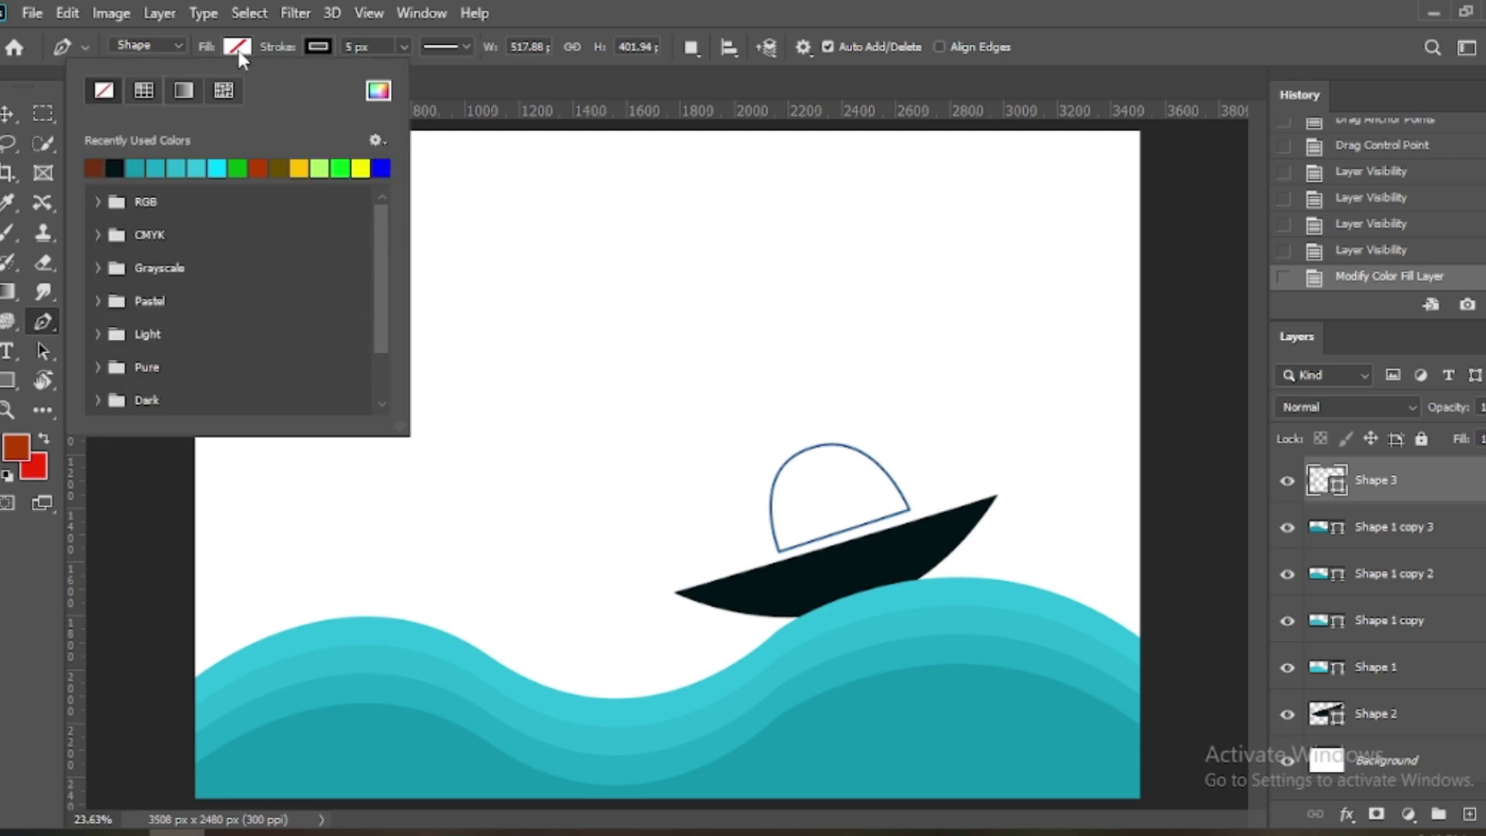
{"action": "left_click", "coordinate": [260, 168]}
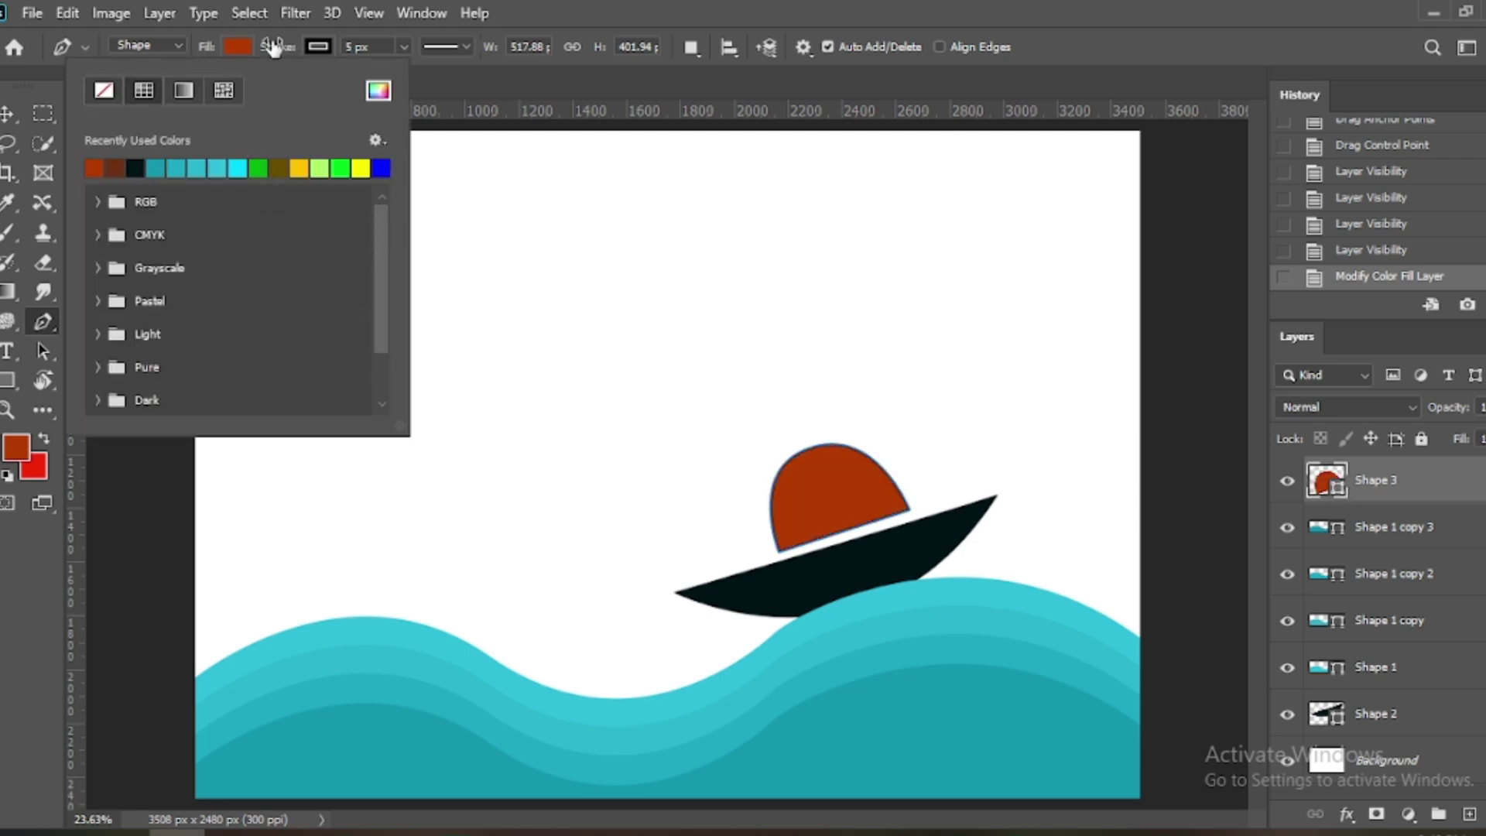
Step: Set the dome shape's stroke width to 0 px
{"action": "left_click", "coordinate": [404, 46]}
{"action": "left_click_drag", "start_coordinate": [405, 74], "coordinate": [252, 61]}
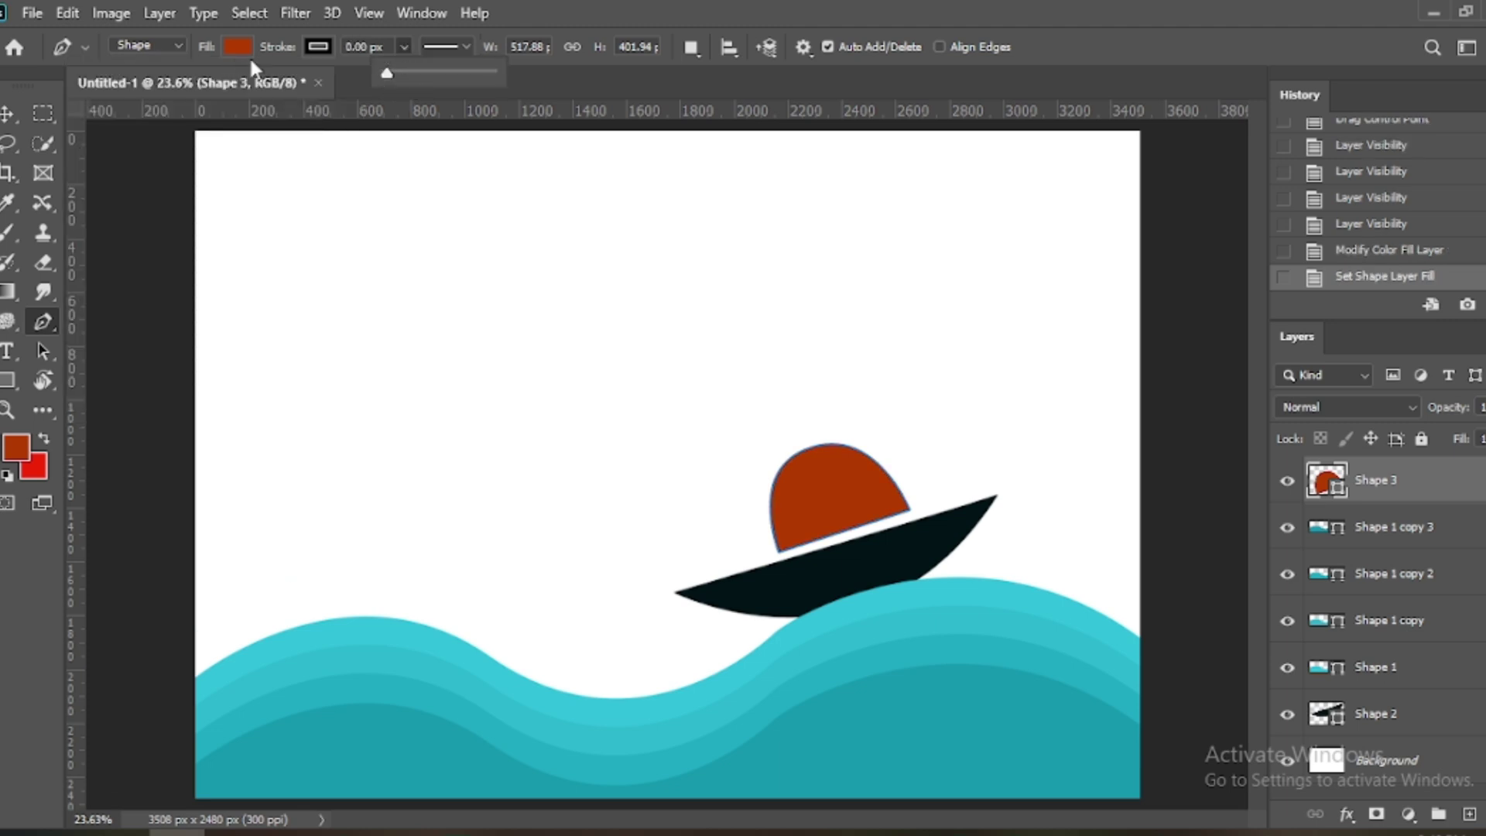
{"action": "left_click", "coordinate": [376, 53]}
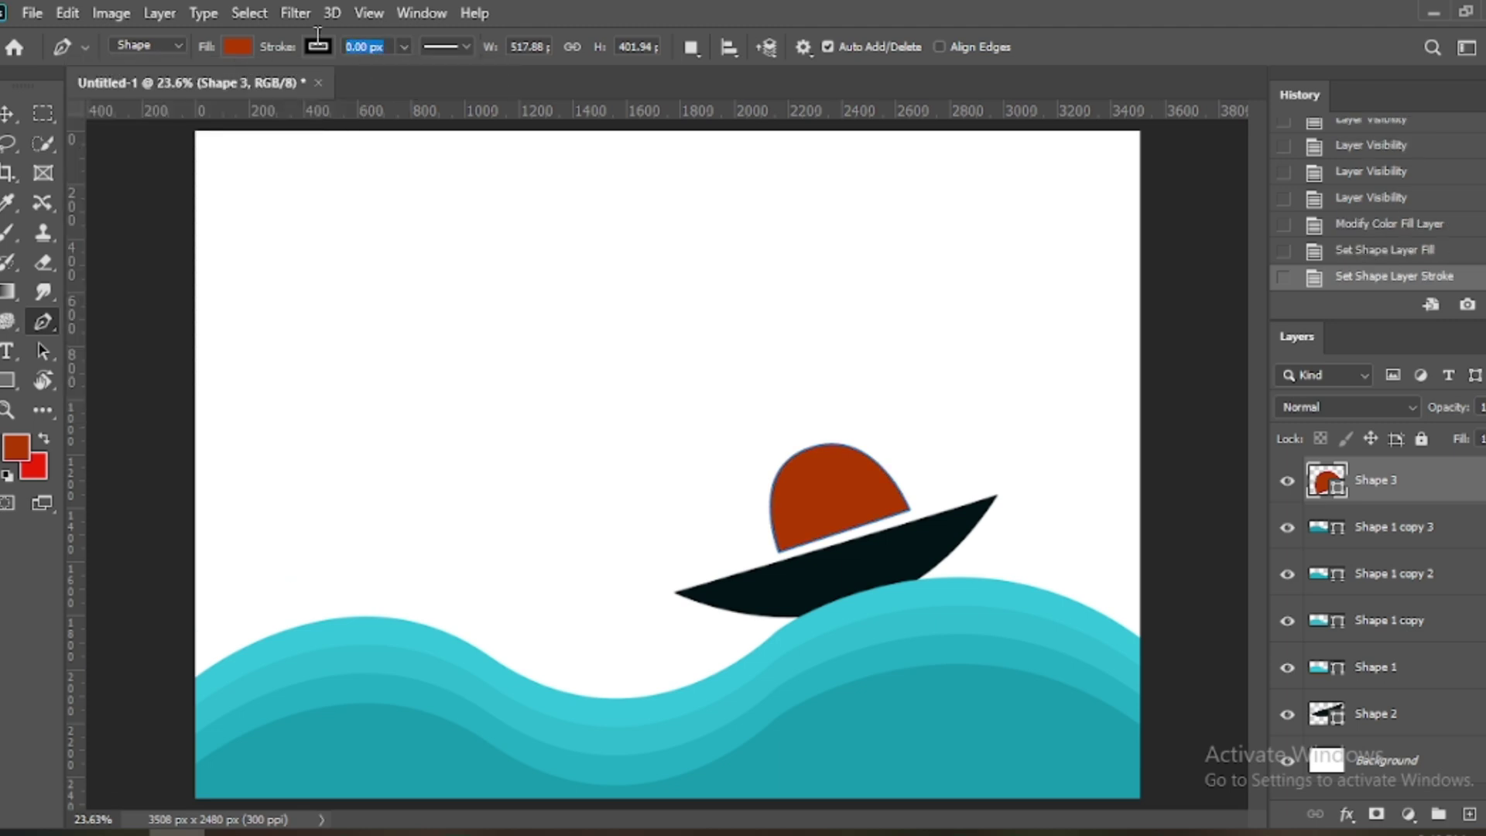
{"action": "left_click", "coordinate": [404, 44]}
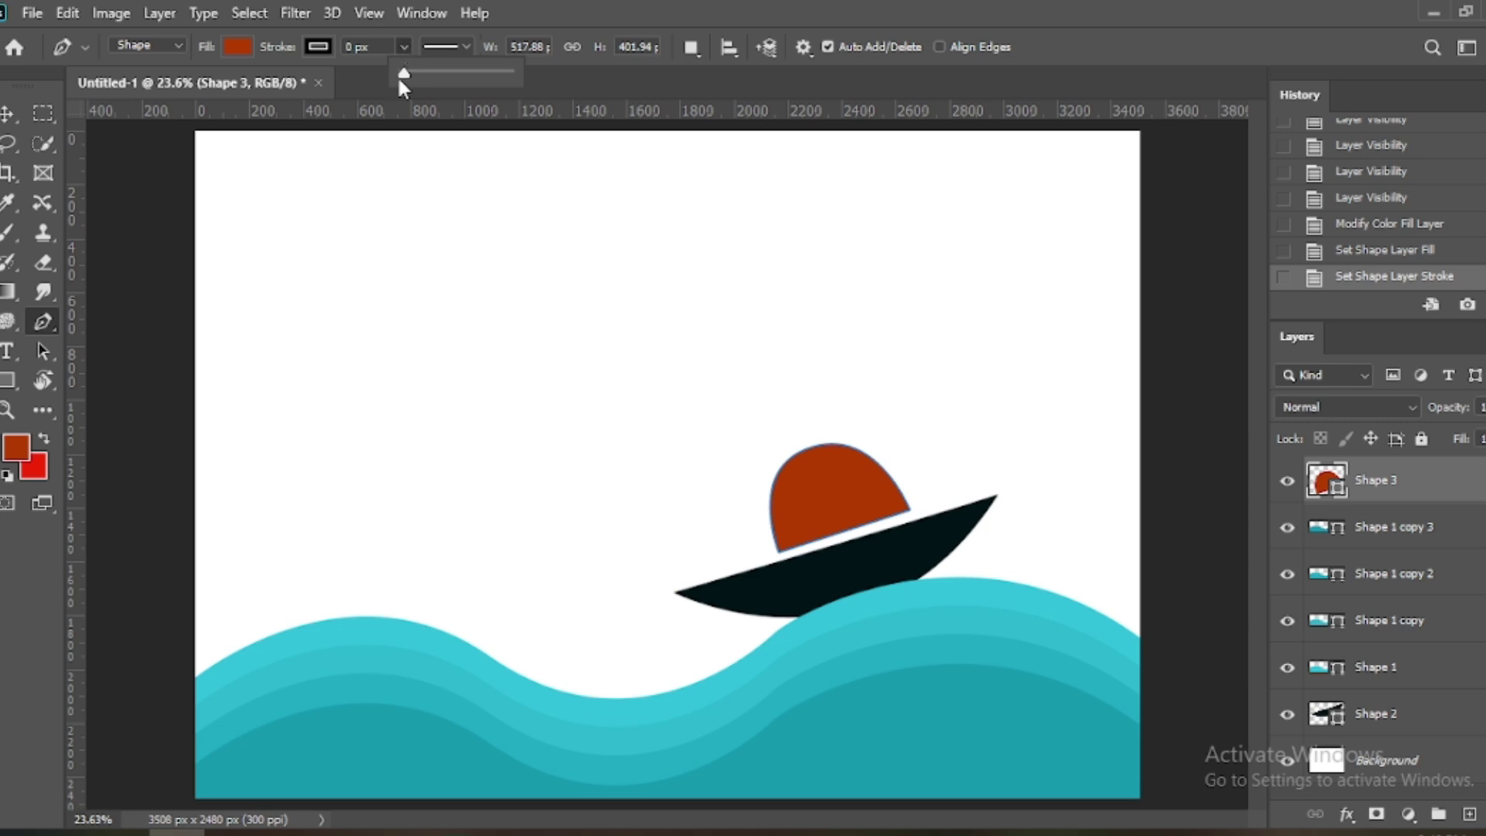
{"action": "left_click", "coordinate": [950, 9]}
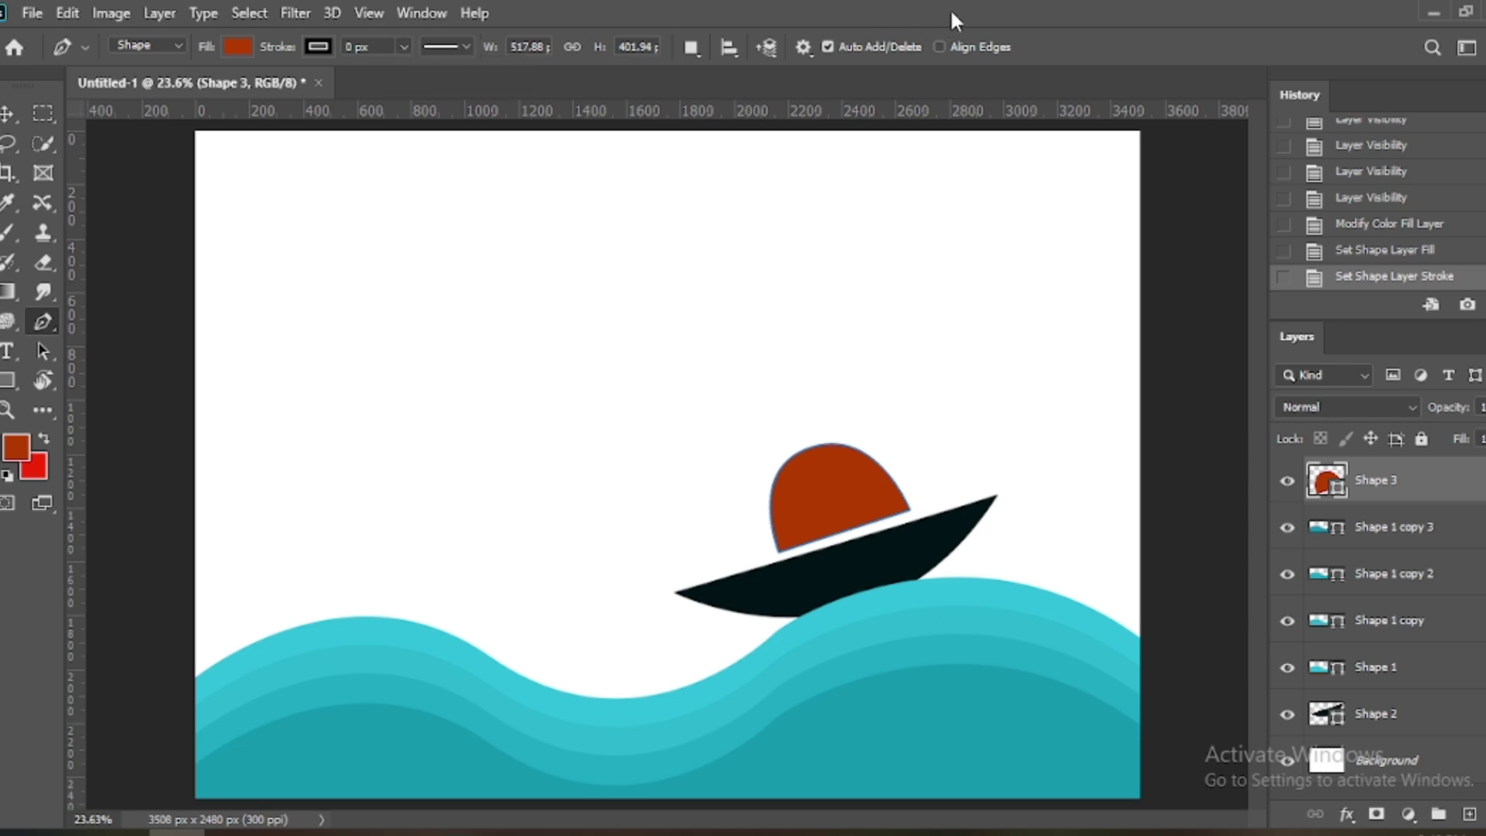
Step: Move the dome down onto the hull and place its layer behind the hull, directly above the Background
{"action": "key", "text": "v"}
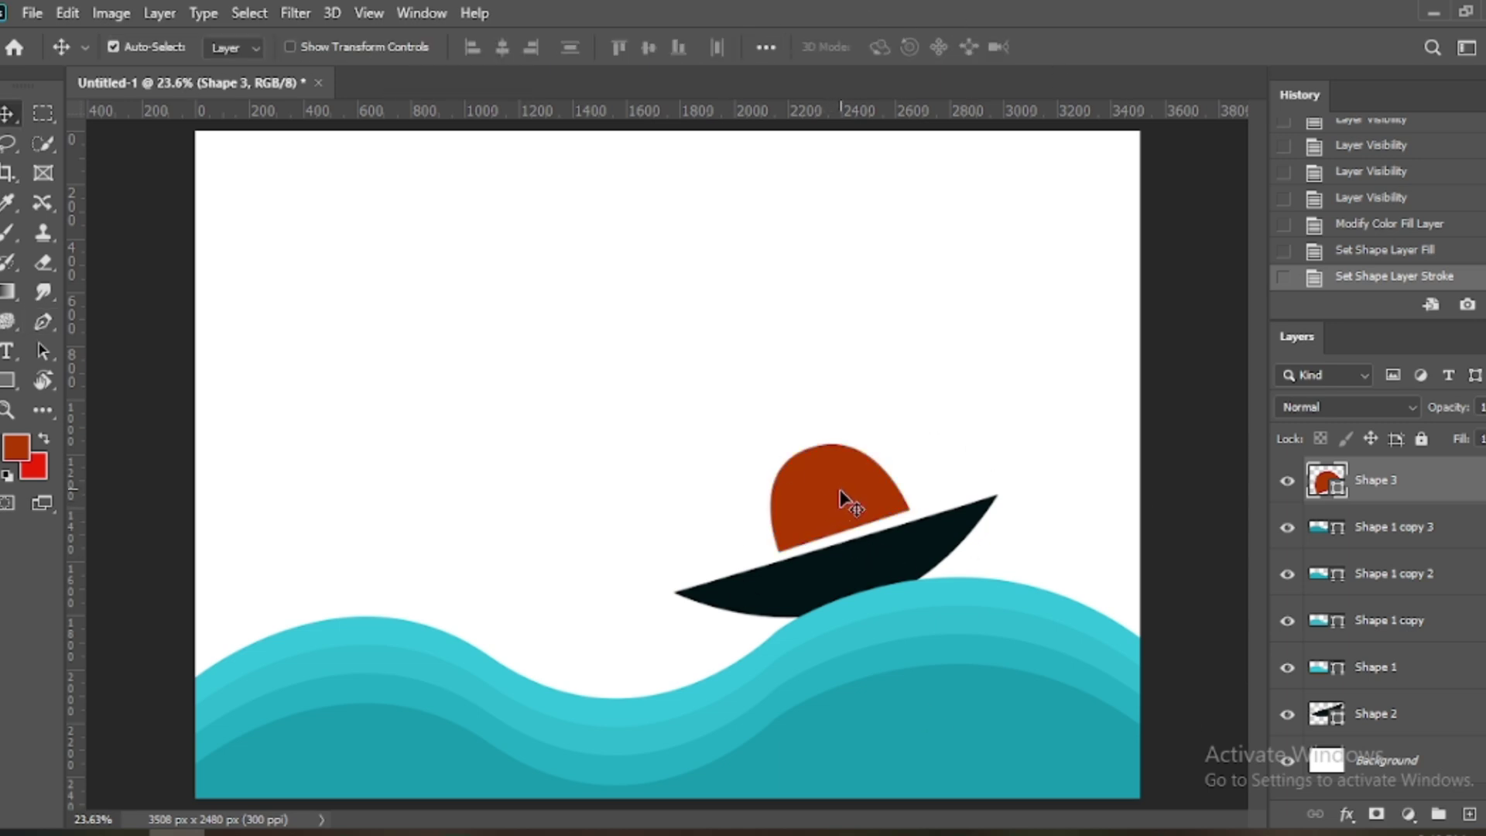
{"action": "left_click_drag", "start_coordinate": [844, 502], "coordinate": [845, 521]}
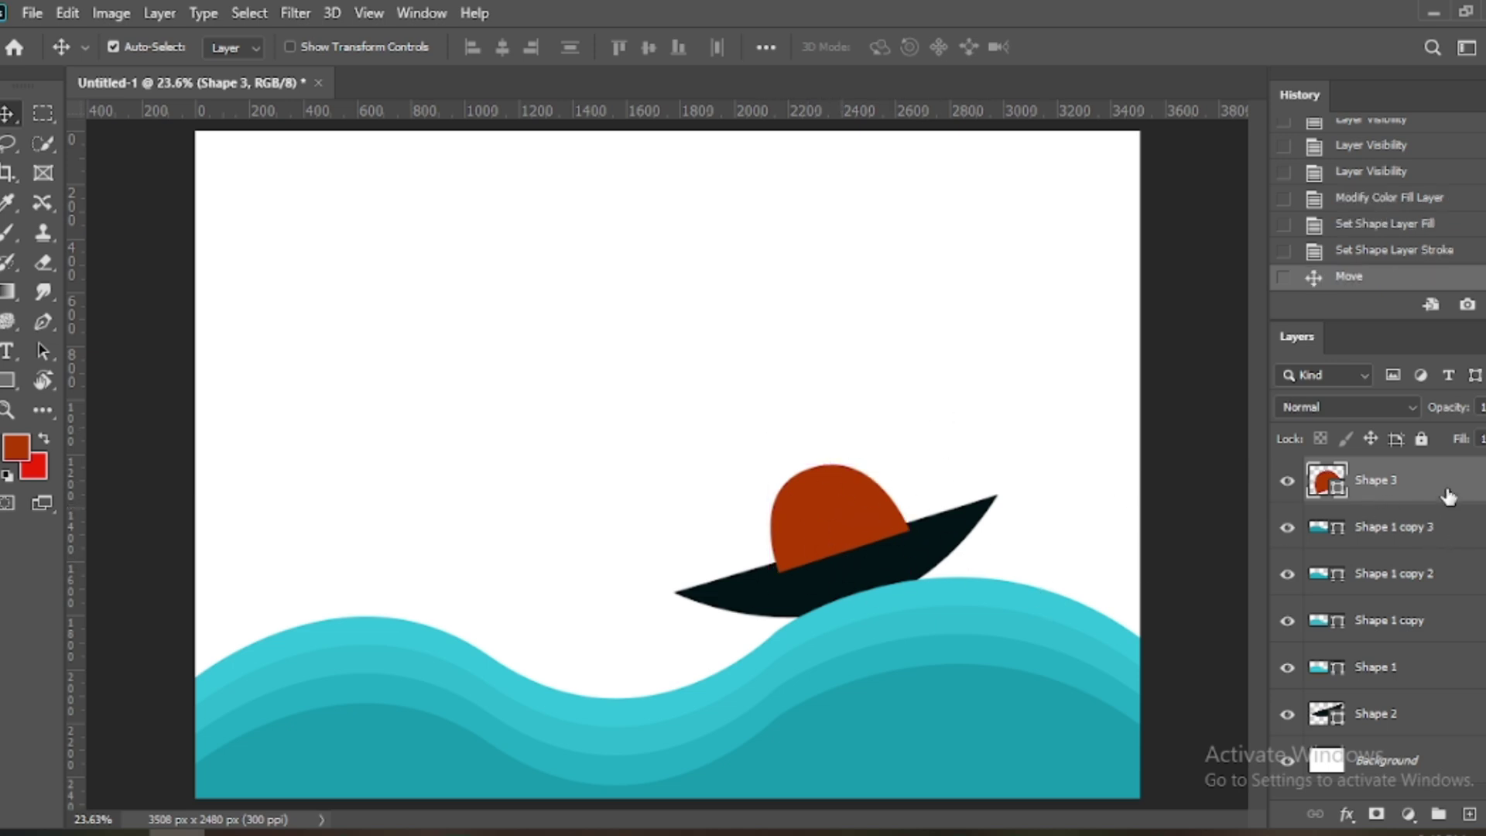
{"action": "left_click_drag", "start_coordinate": [1448, 488], "coordinate": [1451, 741]}
{"action": "left_click", "coordinate": [1452, 741]}
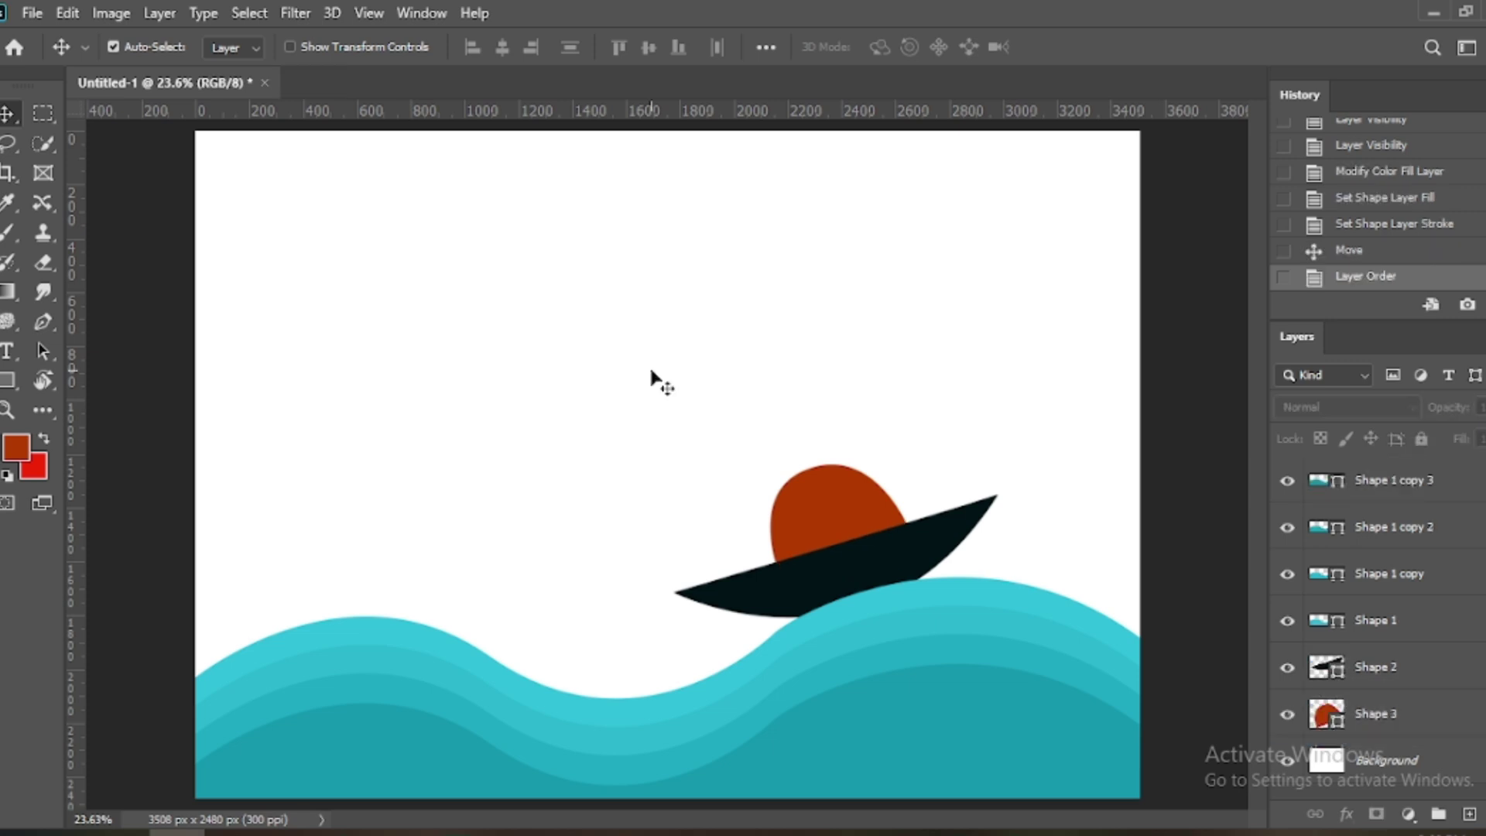
Step: Draw a thin tapered oar about 614 by 534 px from beside the dome diagonally down across the bow into the waves, filled near-black
{"action": "left_click", "coordinate": [43, 322]}
{"action": "left_click", "coordinate": [899, 476]}
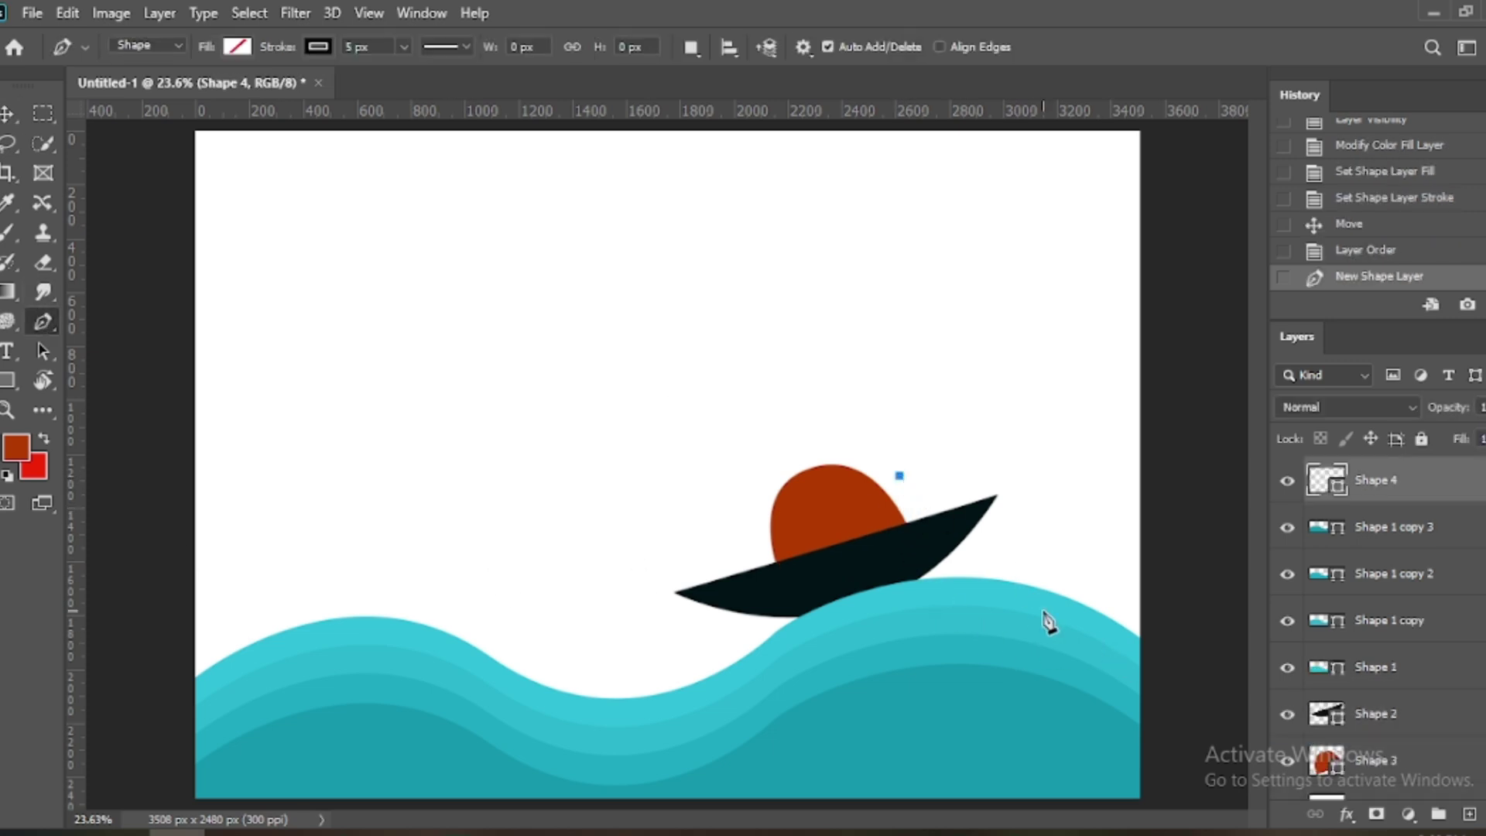
{"action": "left_click", "coordinate": [1053, 619]}
{"action": "left_click", "coordinate": [1065, 612]}
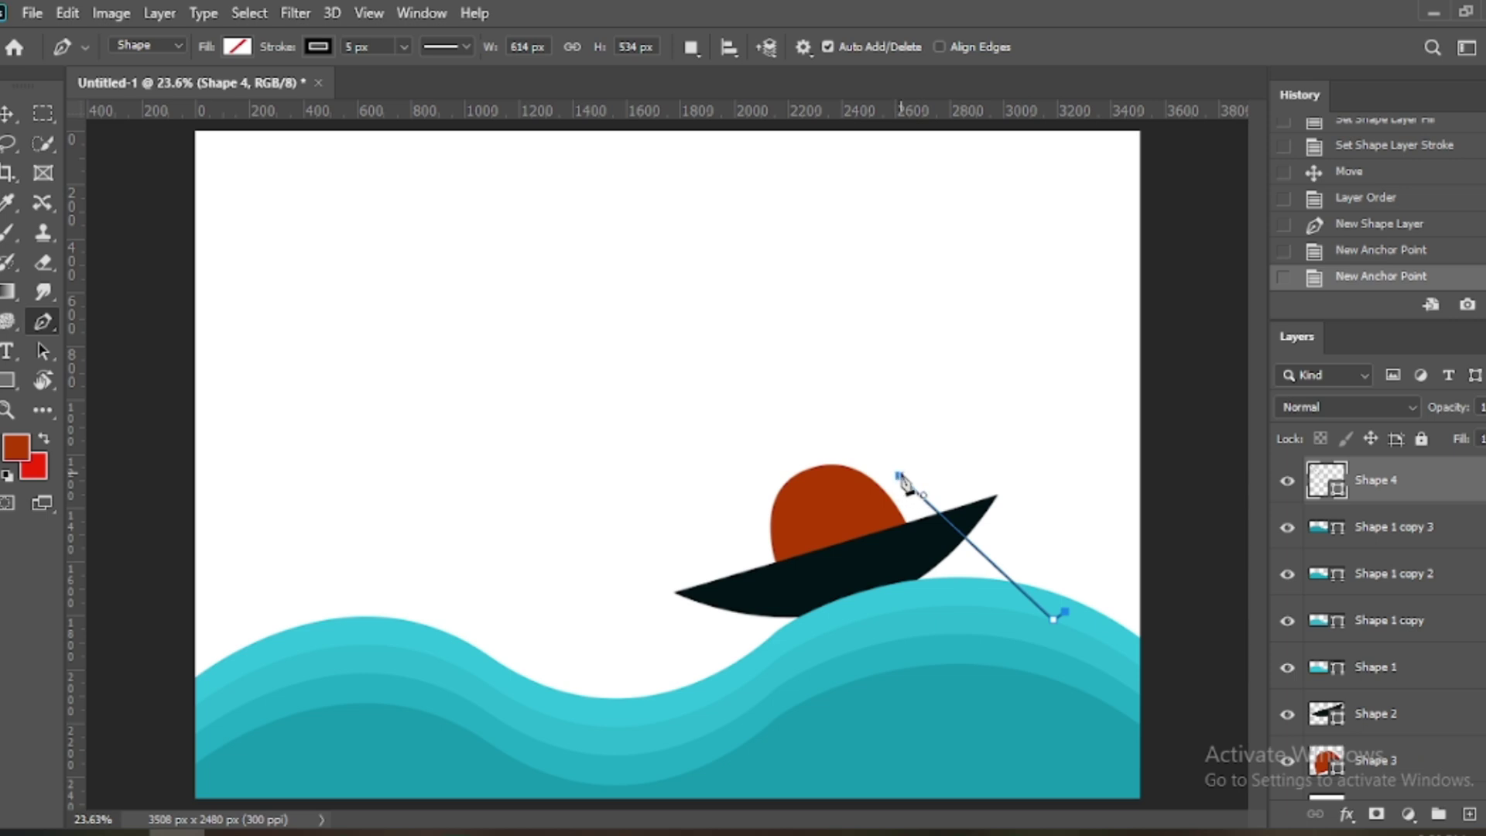
{"action": "left_click", "coordinate": [899, 476]}
Step: Place the oar layer behind the boat, directly above the Background, and shift the oar slightly up and to the right
{"action": "key", "text": "v"}
{"action": "left_click_drag", "start_coordinate": [1434, 493], "coordinate": [1413, 774]}
{"action": "left_click_drag", "start_coordinate": [1005, 576], "coordinate": [1010, 565]}
{"action": "left_click", "coordinate": [916, 310]}
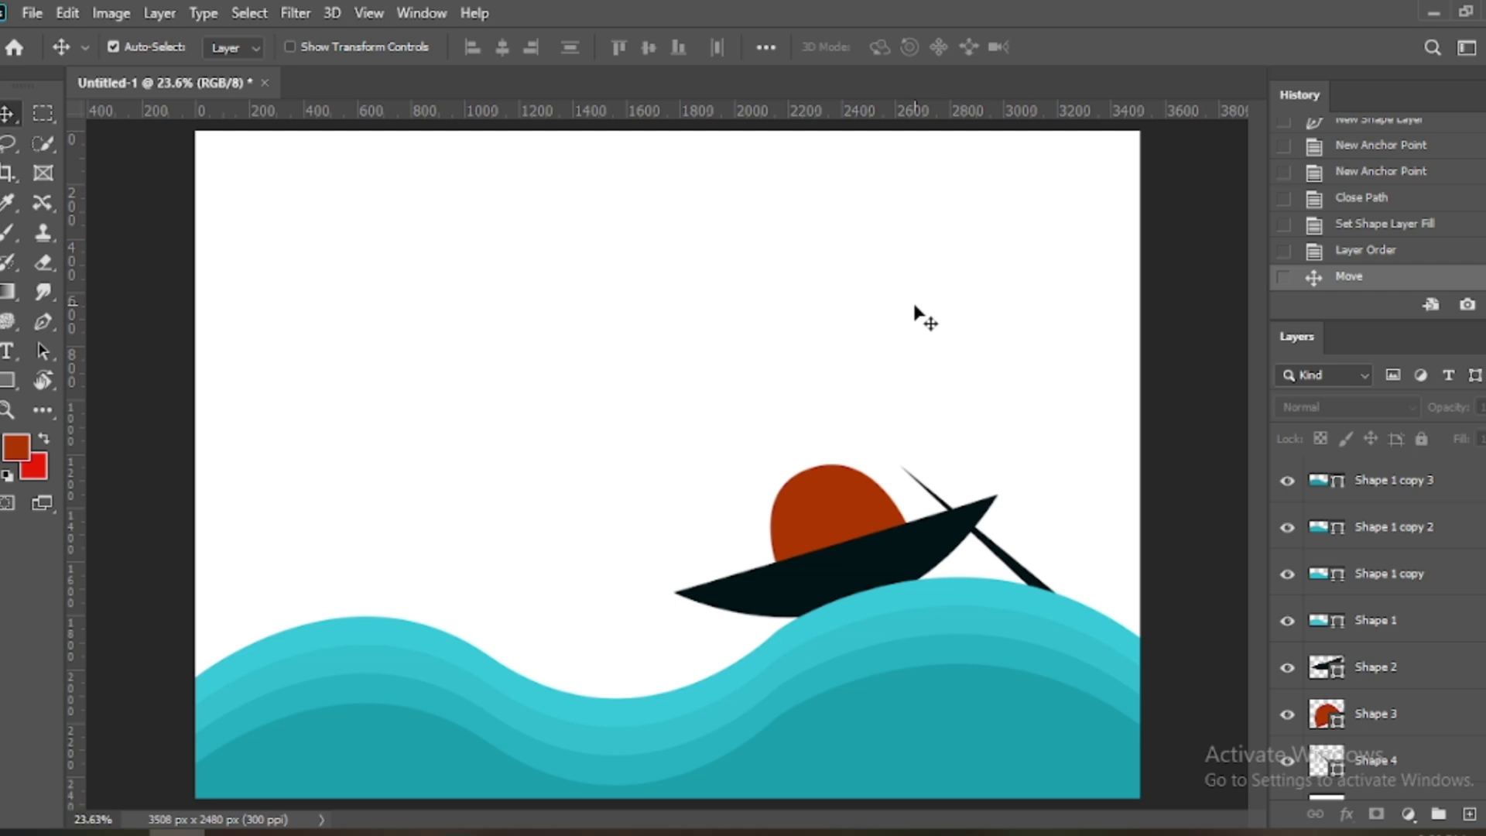